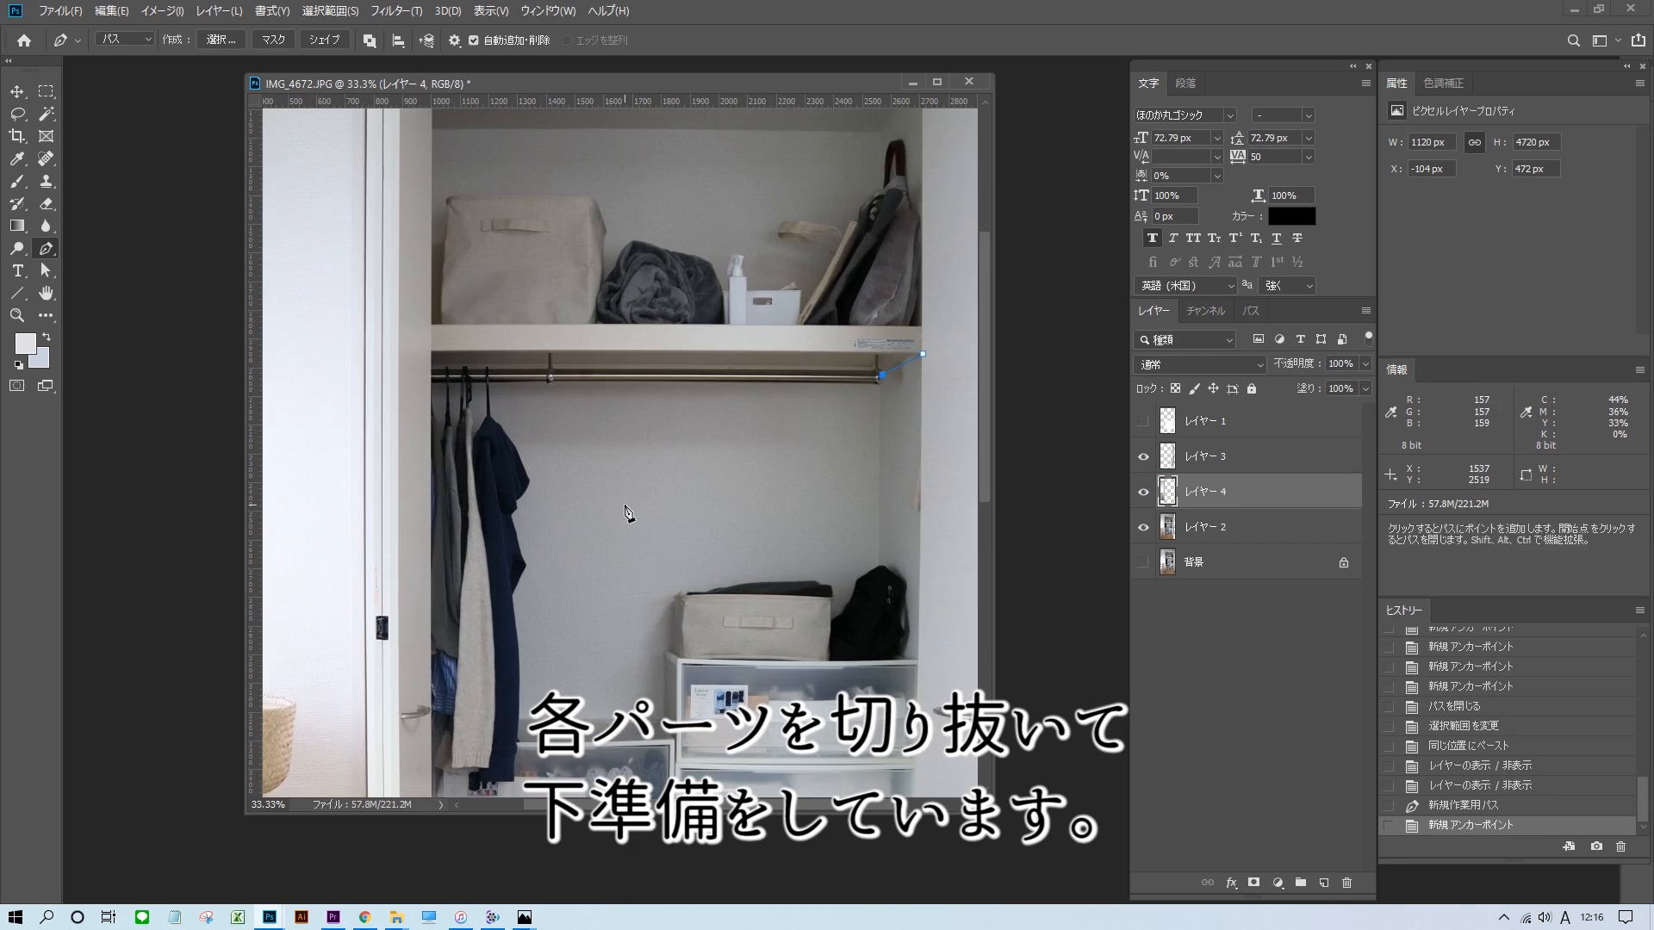
Outline the hanger rail below the closet shelf with the Pen tool, turn the path into a selection and copy it.
scroll(823, 302, "up", 1)
left_click(909, 428)
left_click(339, 423)
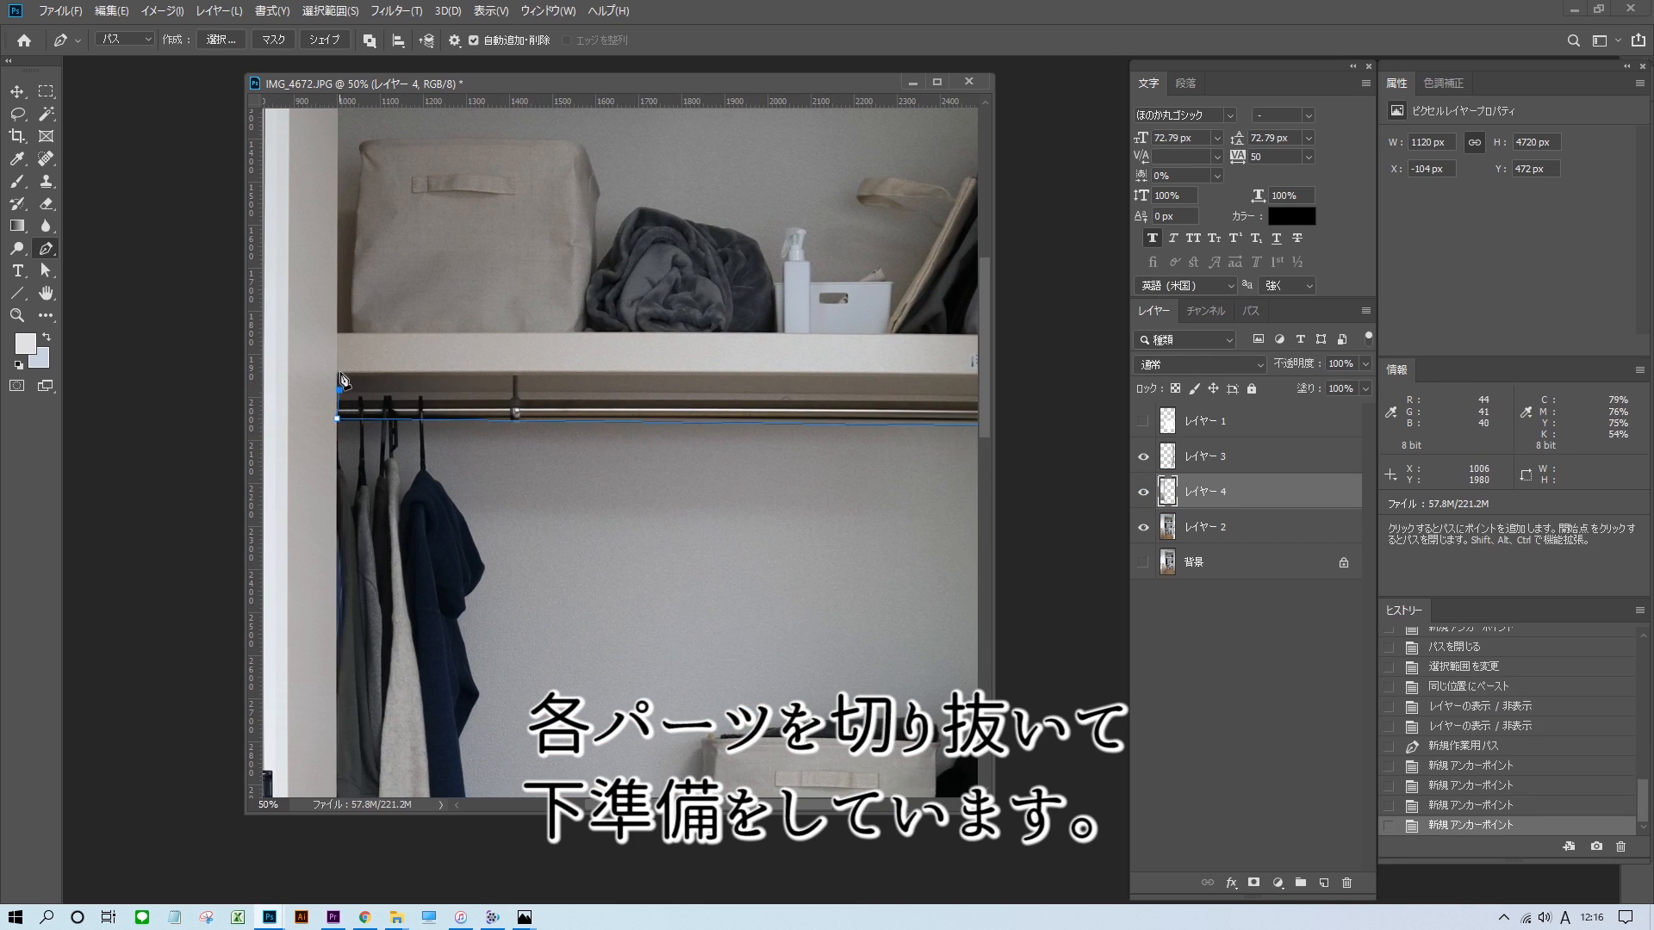
left_click(339, 337)
left_click(775, 384)
left_click(775, 424)
key("ctrl+Return")
key("ctrl+c")
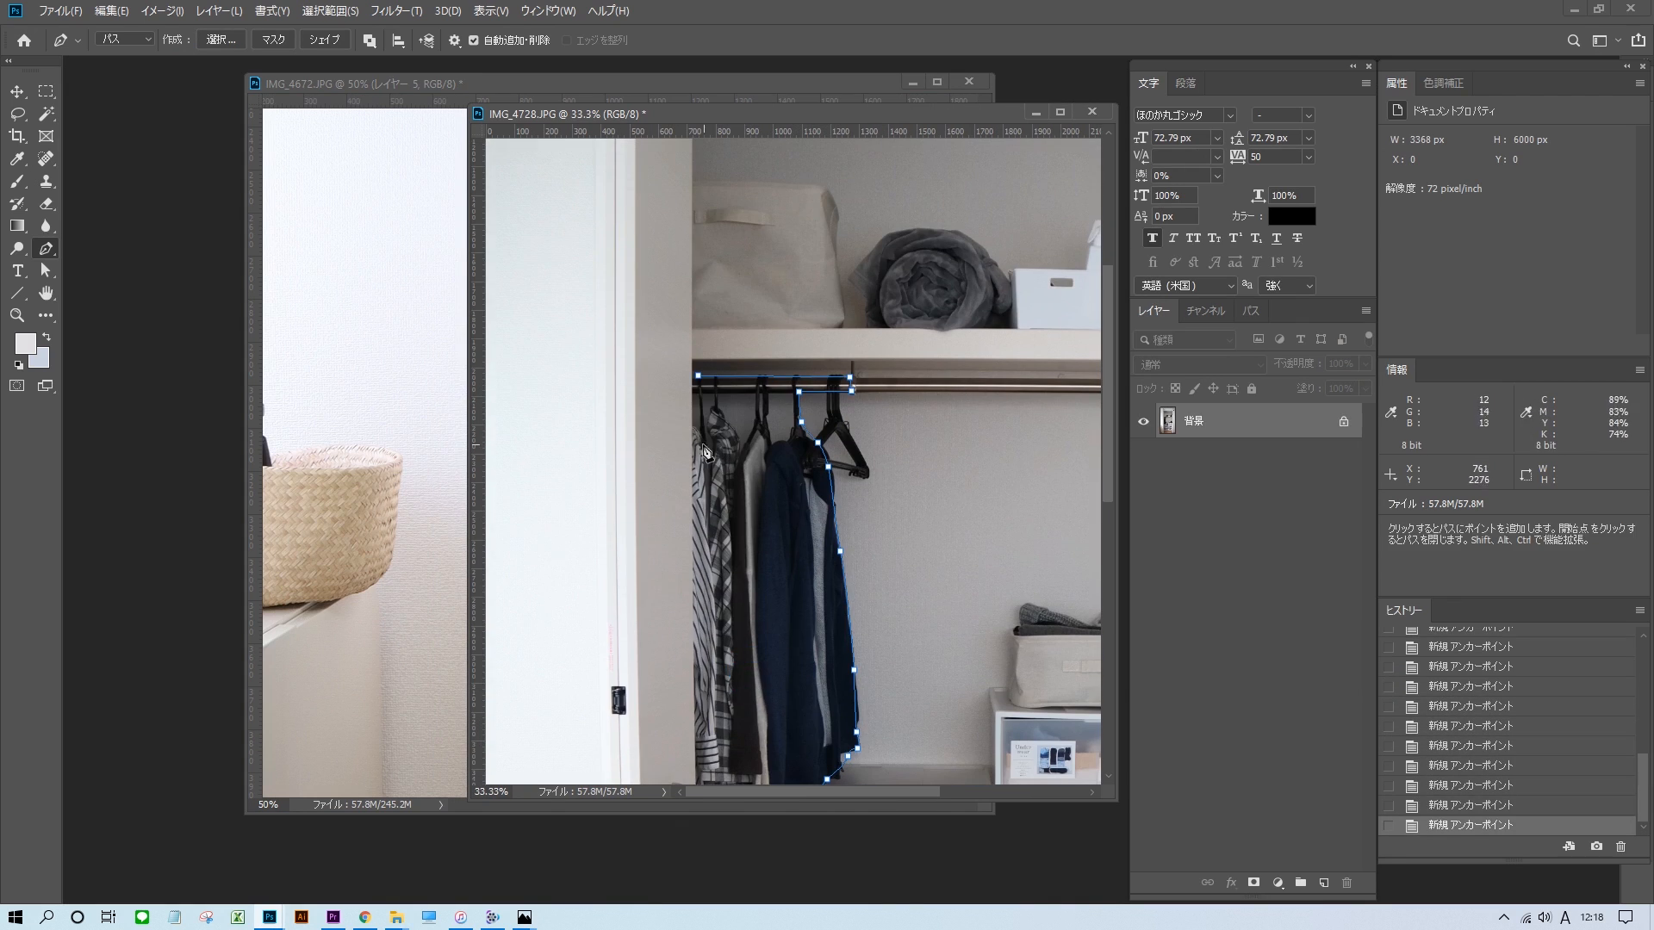
Place the hanging-clothes cutout from IMG_4728 on the rail in IMG_4672 and compare it by toggling layer visibility.
left_click(1156, 314)
left_click_drag(664, 432, 764, 442)
scroll(764, 443, "down", 3)
left_click(1143, 527)
left_click(1143, 527)
left_click(1143, 598)
left_click(1143, 598)
scroll(841, 483, "down", 1)
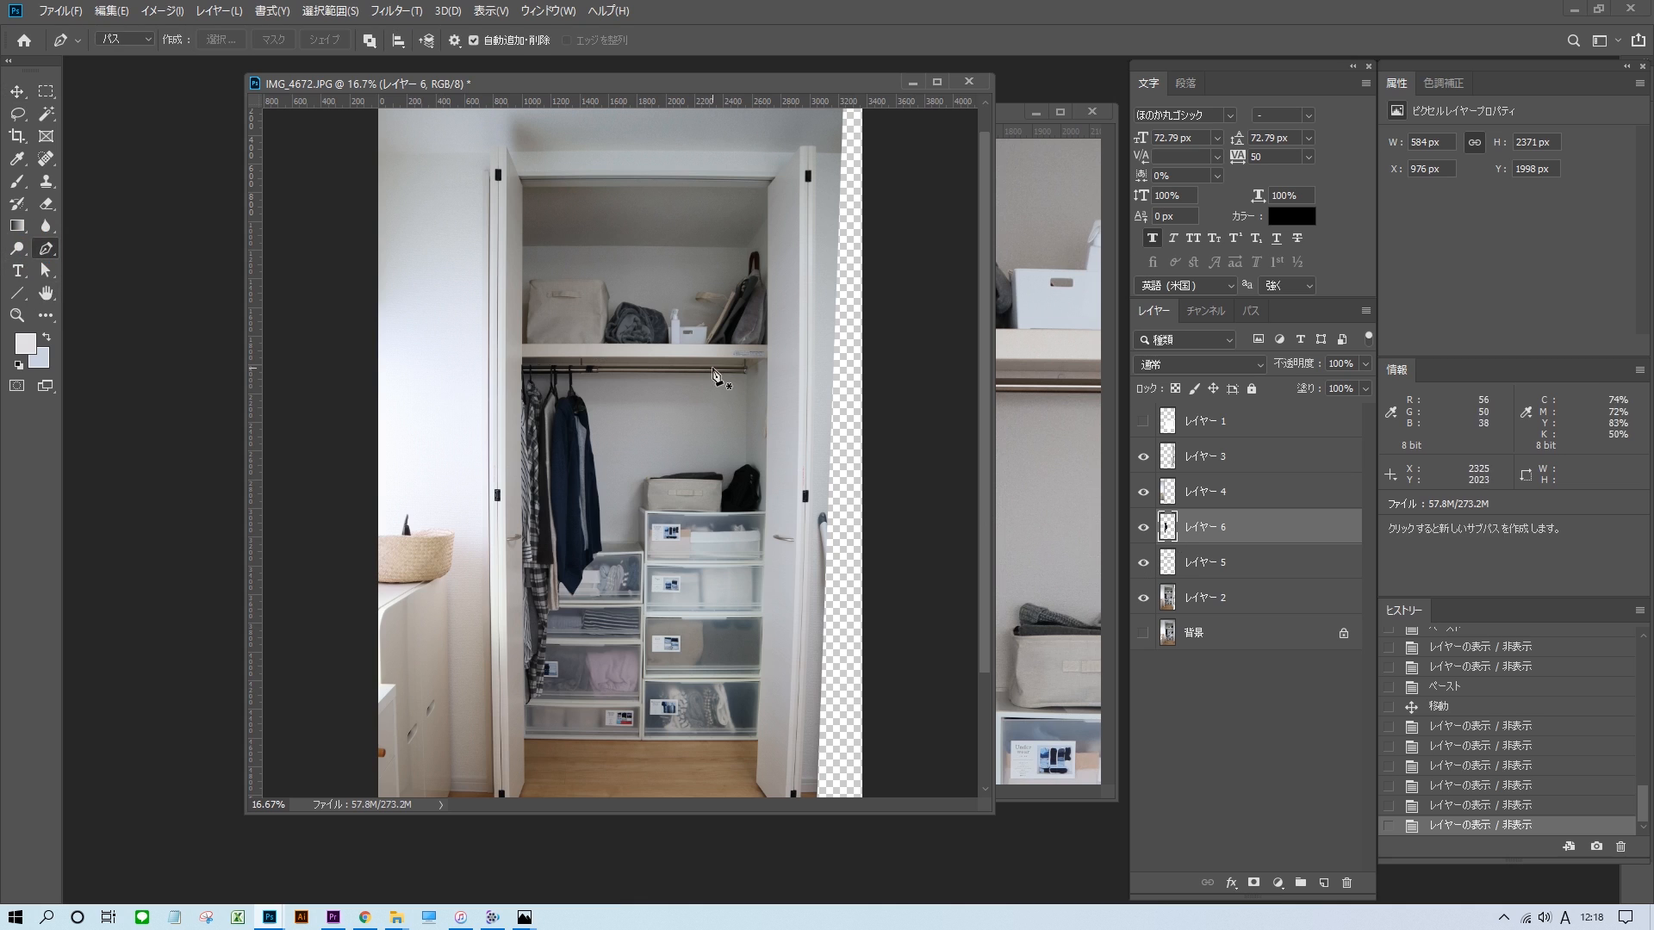
Outline the closet's back wall area, fill it with a muted light blue on a new layer and move that layer behind the clothes.
left_click(418, 715)
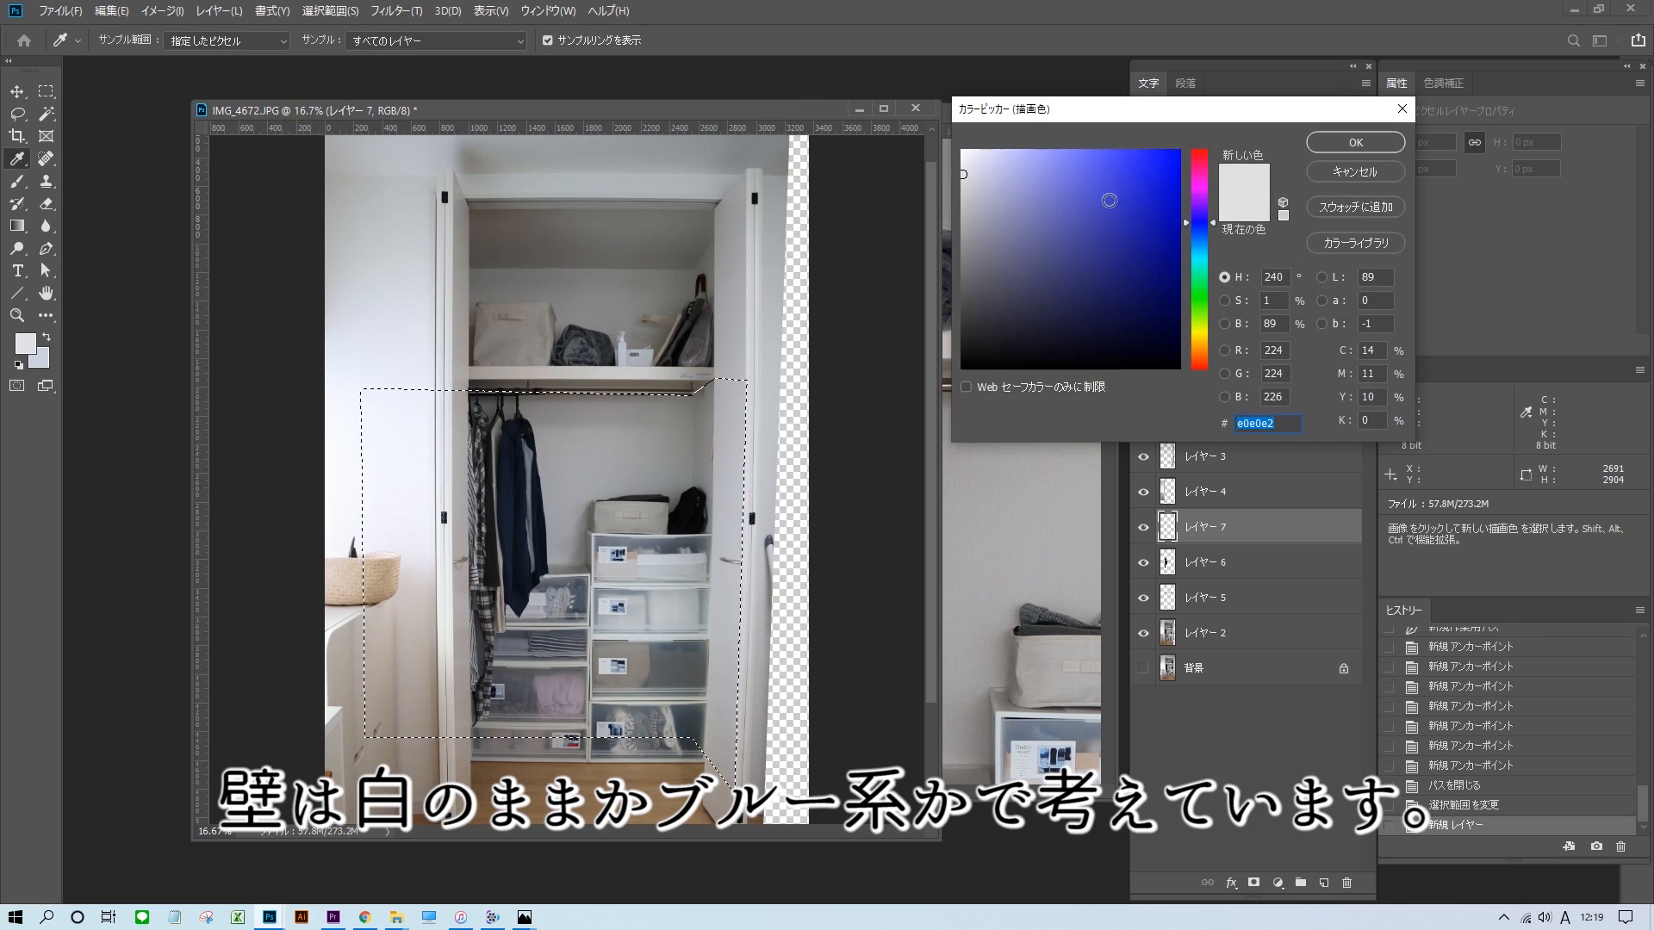
left_click_drag(1213, 224, 1212, 244)
left_click(1049, 174)
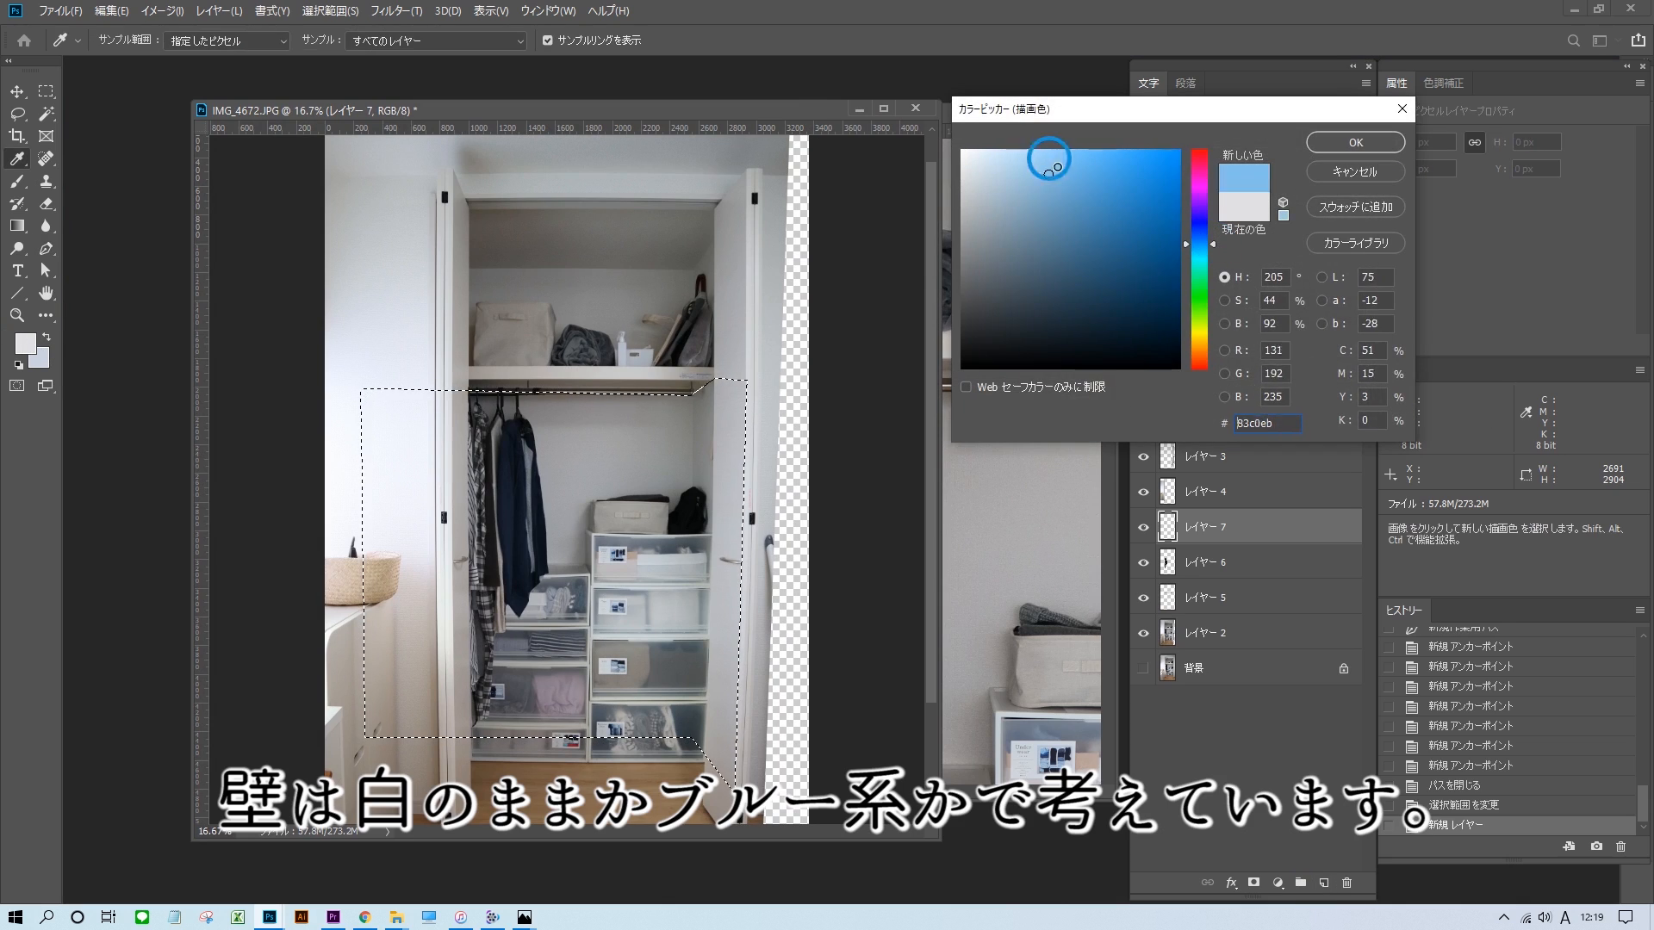
left_click_drag(1024, 191, 1011, 191)
left_click(1355, 142)
key("alt+Delete")
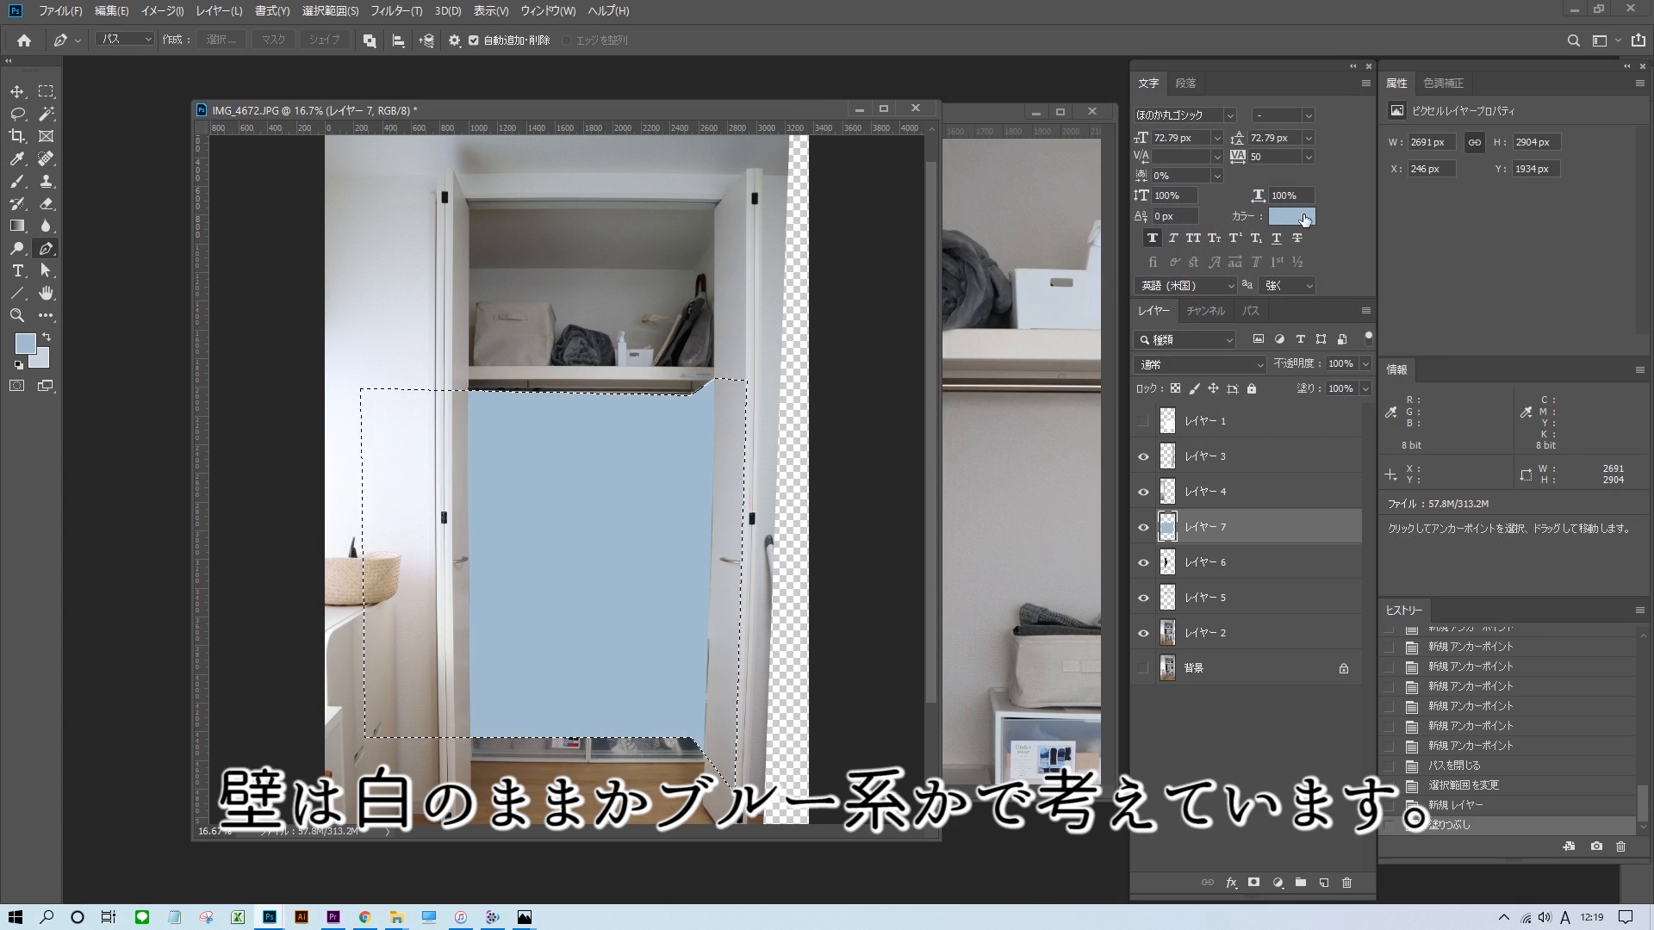
left_click_drag(1300, 548, 1301, 568)
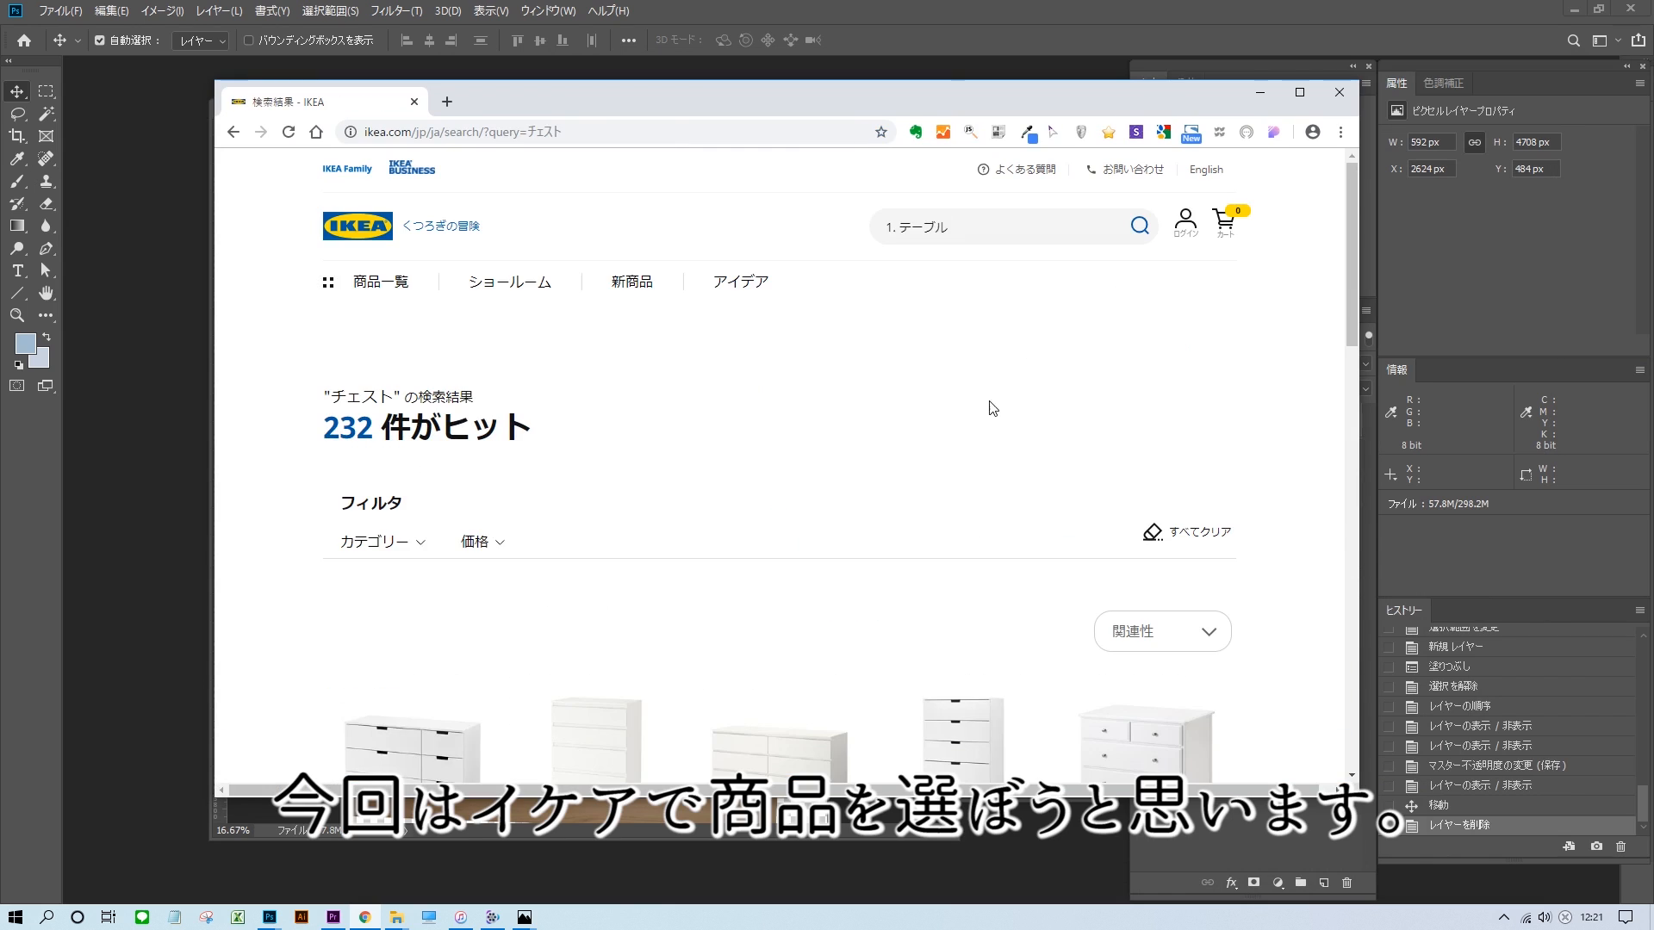
Browse the IKEA search results for チェスト in the browser and open a chest of drawers.
scroll(1073, 380, "down", 16)
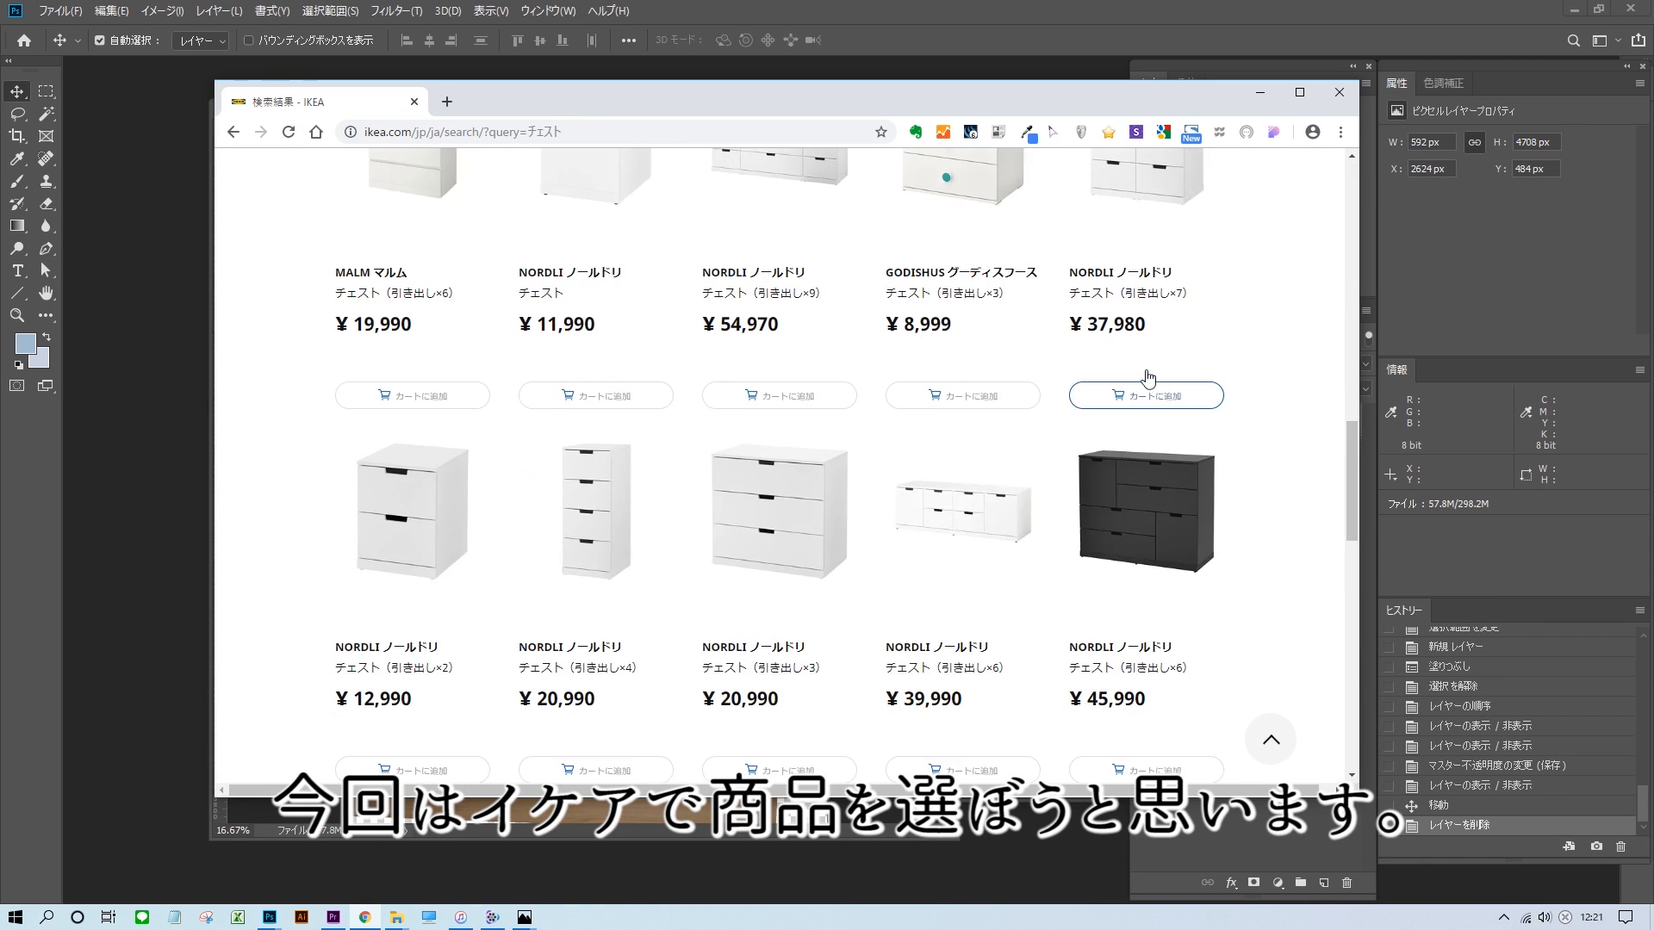
left_click(1299, 92)
scroll(1378, 310, "up", 2)
scroll(1360, 327, "up", 4)
scroll(1358, 325, "down", 15)
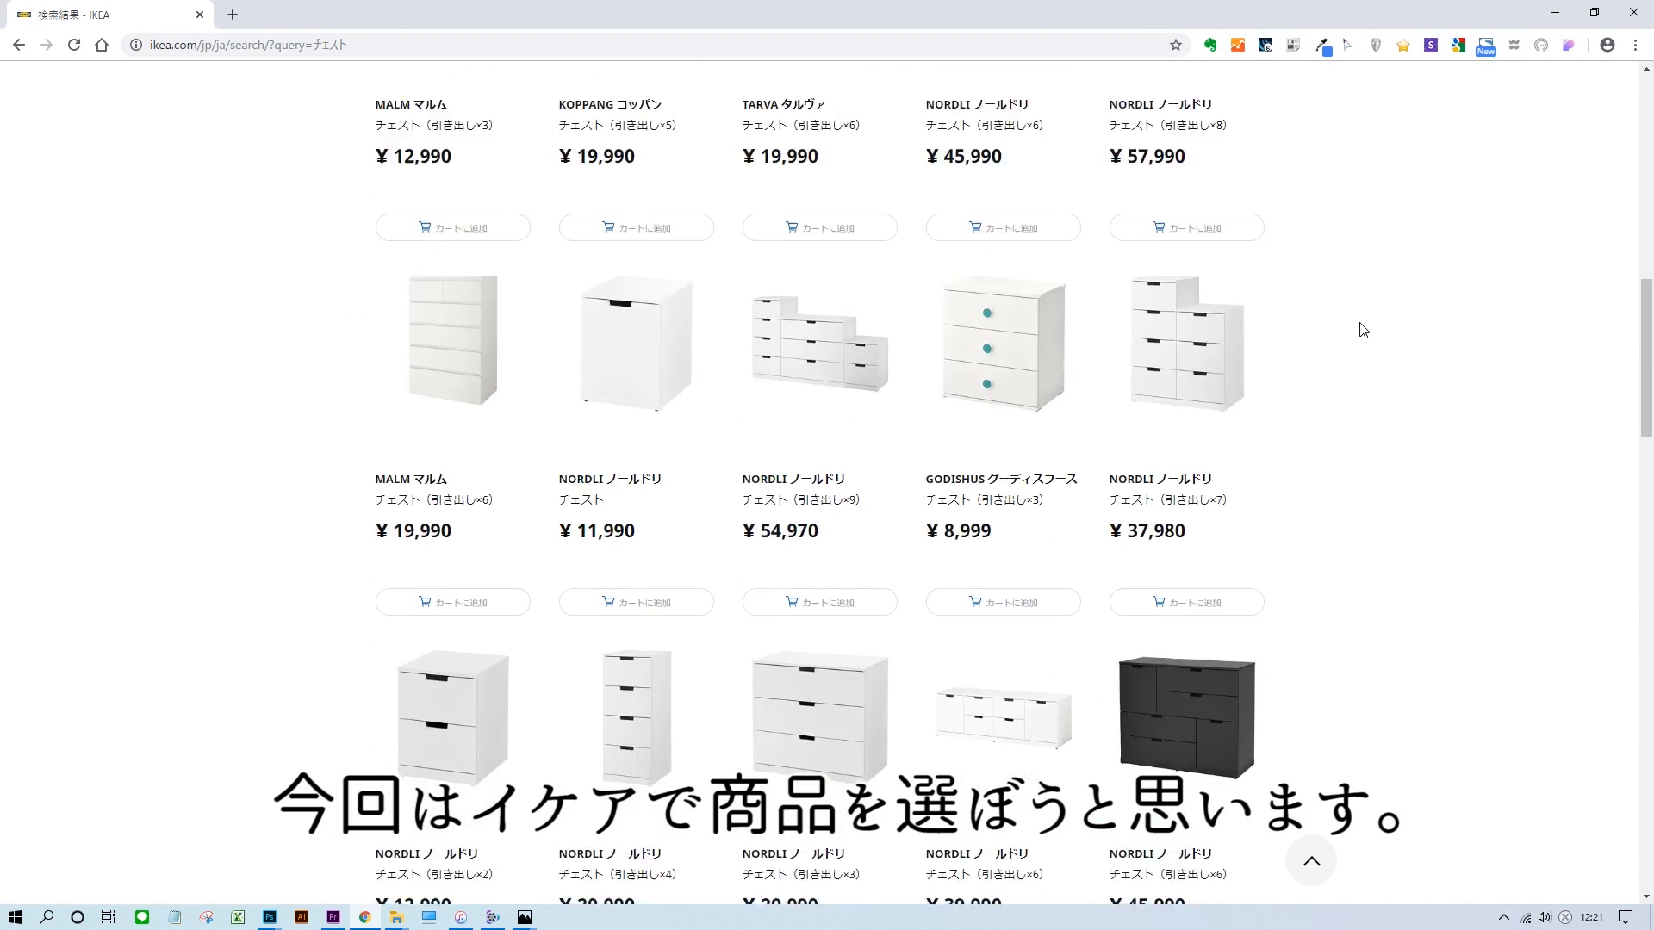
left_click(812, 330)
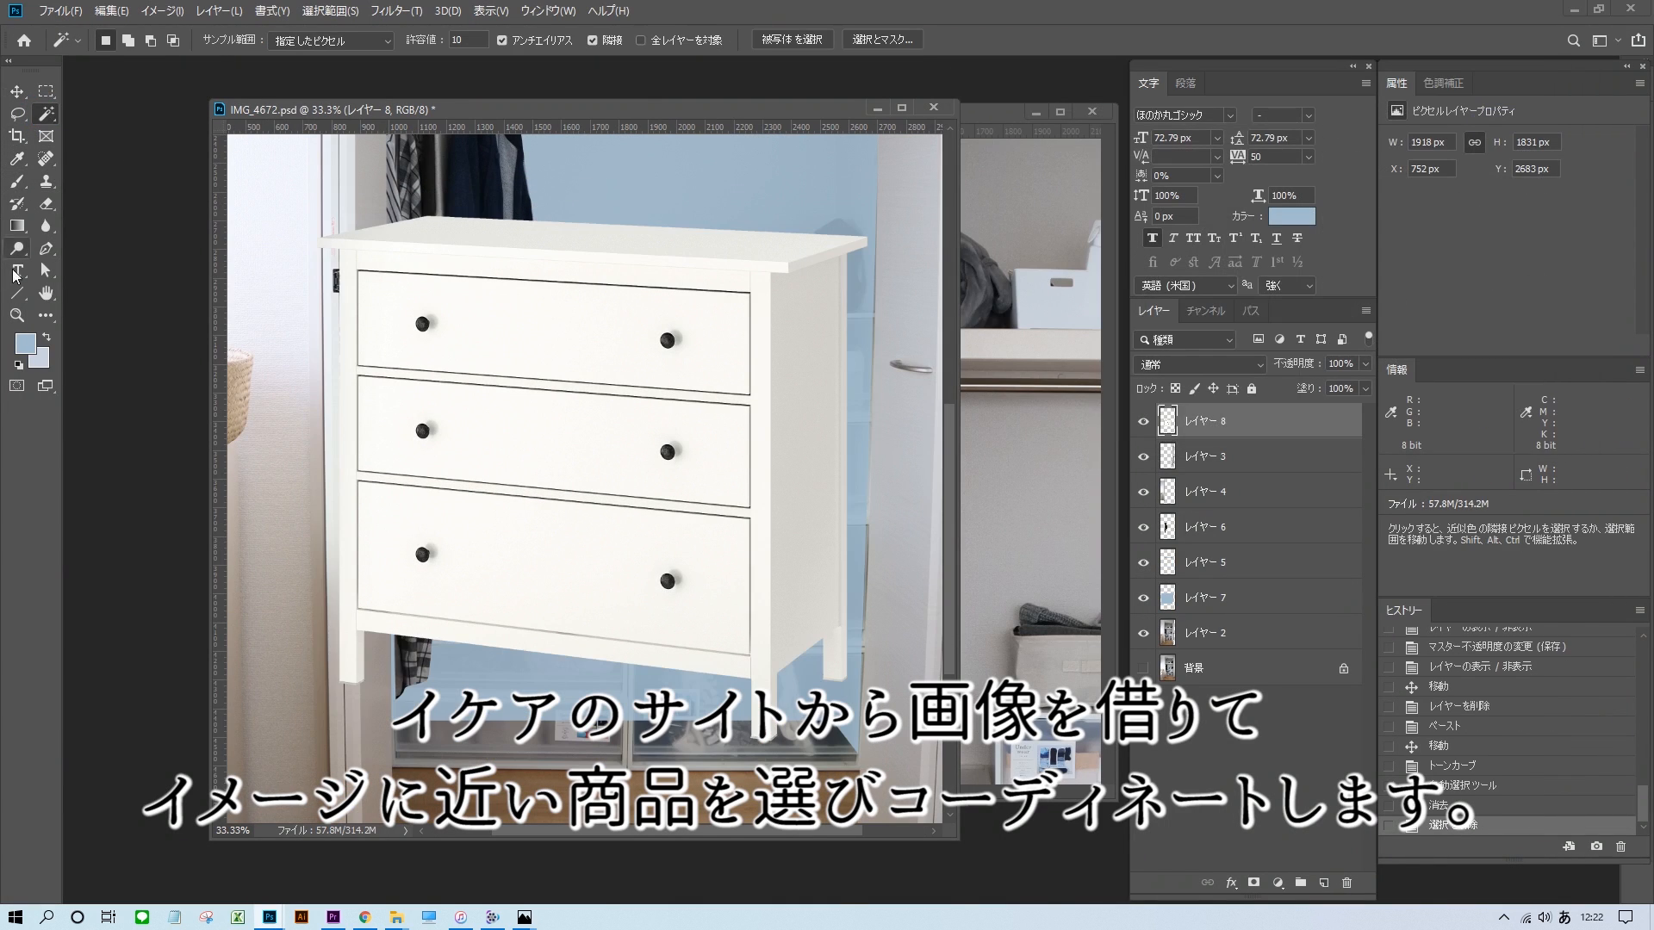
Trace the side panel of the white chest with the Pen tool, delete that area and clear the selection.
left_click(46, 249)
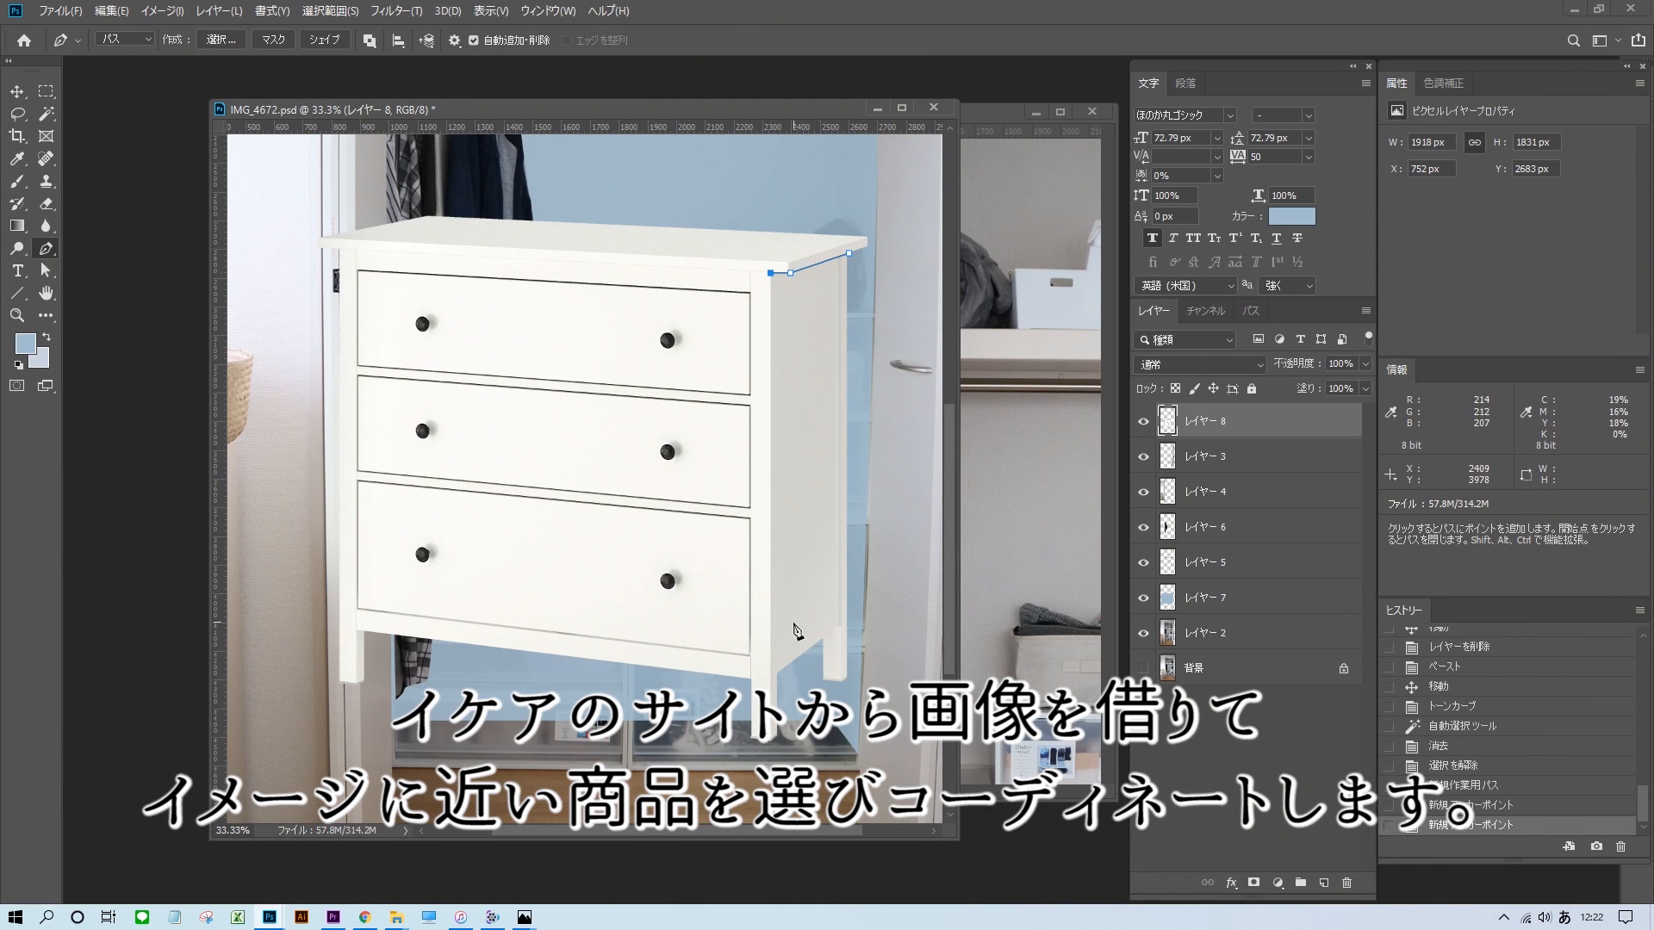
left_click(848, 254)
left_click(1250, 311)
left_click(1154, 342, "ctrl")
left_click(1153, 311)
key("Delete")
key("ctrl+d")
Distort the chest's lower corners with Free Transform to match the closet's perspective.
key("ctrl+t")
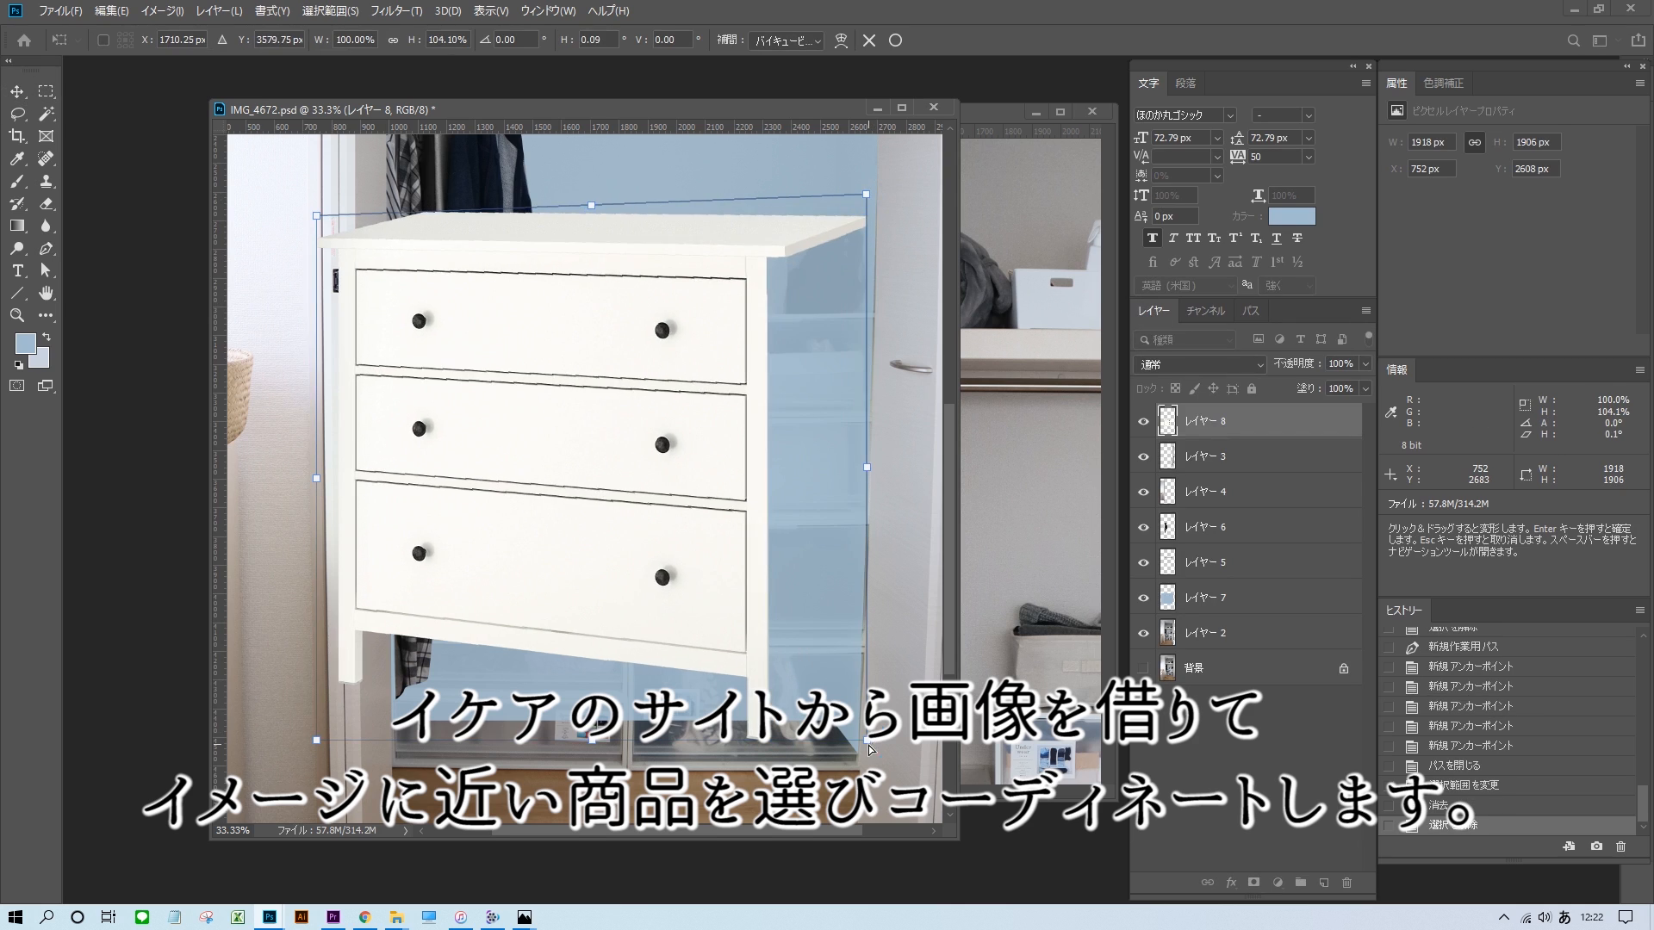
left_click_drag(866, 740, 869, 672)
left_click_drag(316, 740, 315, 726)
key("Return")
Move the chest into the closet opening and scale it down to about 1585 × 1350 px.
left_click_drag(683, 288, 776, 416)
key("ctrl+t")
left_click_drag(408, 338, 456, 379)
left_click_drag(611, 436, 638, 461)
key("Return")
Add a horizontal guide across the chest's upper drawers and adjust the chest's fit and position on the closet floor.
left_click_drag(666, 127, 740, 528)
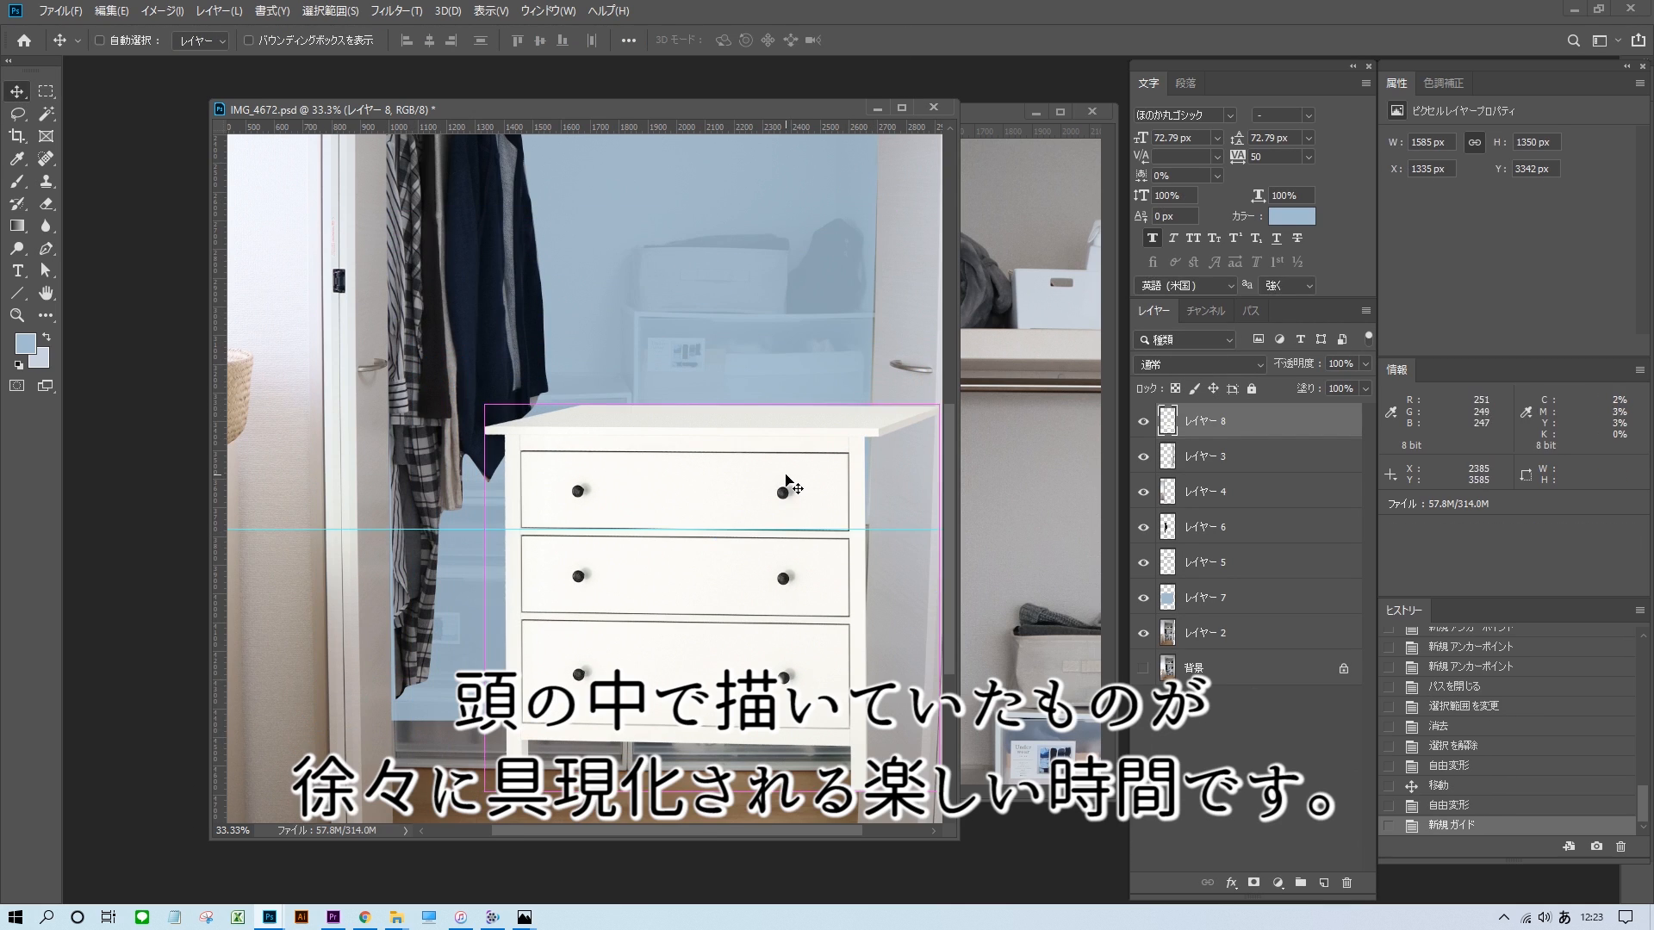
left_click(895, 42)
key("ctrl+minus")
left_click_drag(673, 577, 673, 582)
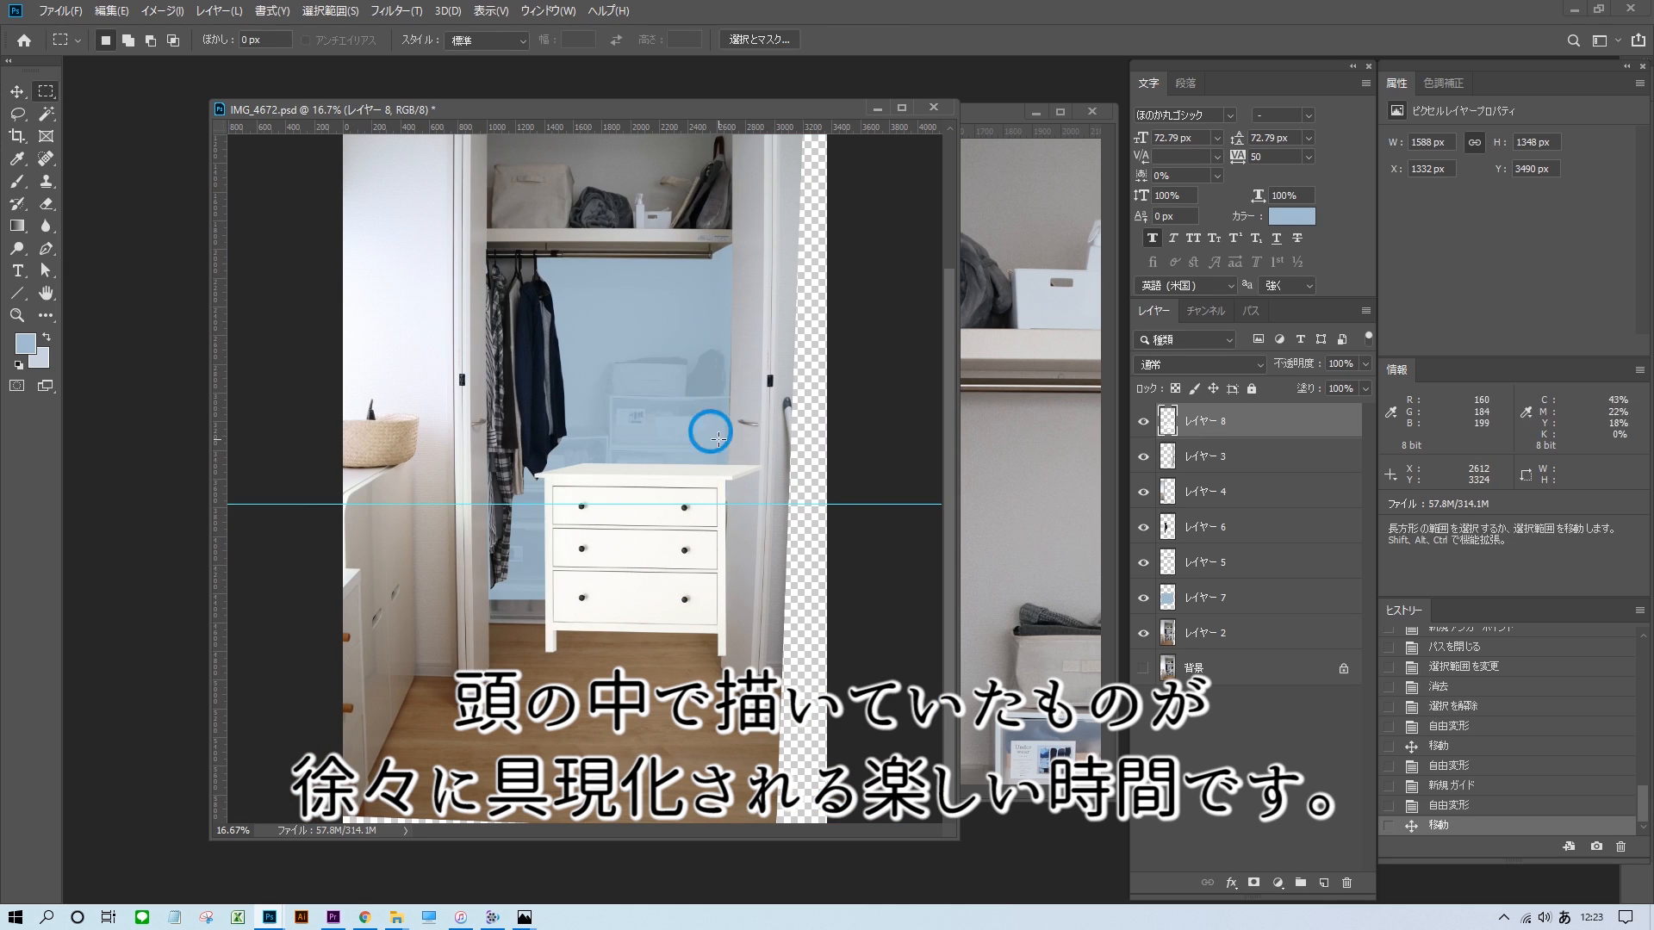
Switch to Chrome, search IKEA for 鏡 and open the round wood-framed mirror's product page.
left_click(372, 920)
left_click(963, 139)
type("鏡")
key("Return")
scroll(1277, 550, "down", 20)
left_click(1190, 572)
Copy the enlarged image of the round mirror and look up the mirror's size on its product page.
left_click(727, 495)
right_click(913, 398)
left_click(1573, 89)
scroll(1351, 410, "down", 7)
left_click_drag(1061, 582, 1111, 582)
left_click(1553, 12)
Paste the mirror image into the closet composite in Photoshop and delete its white background using the Magic Wand.
key("ctrl+v")
key("w")
left_click(709, 353)
key("Delete")
key("ctrl+d")
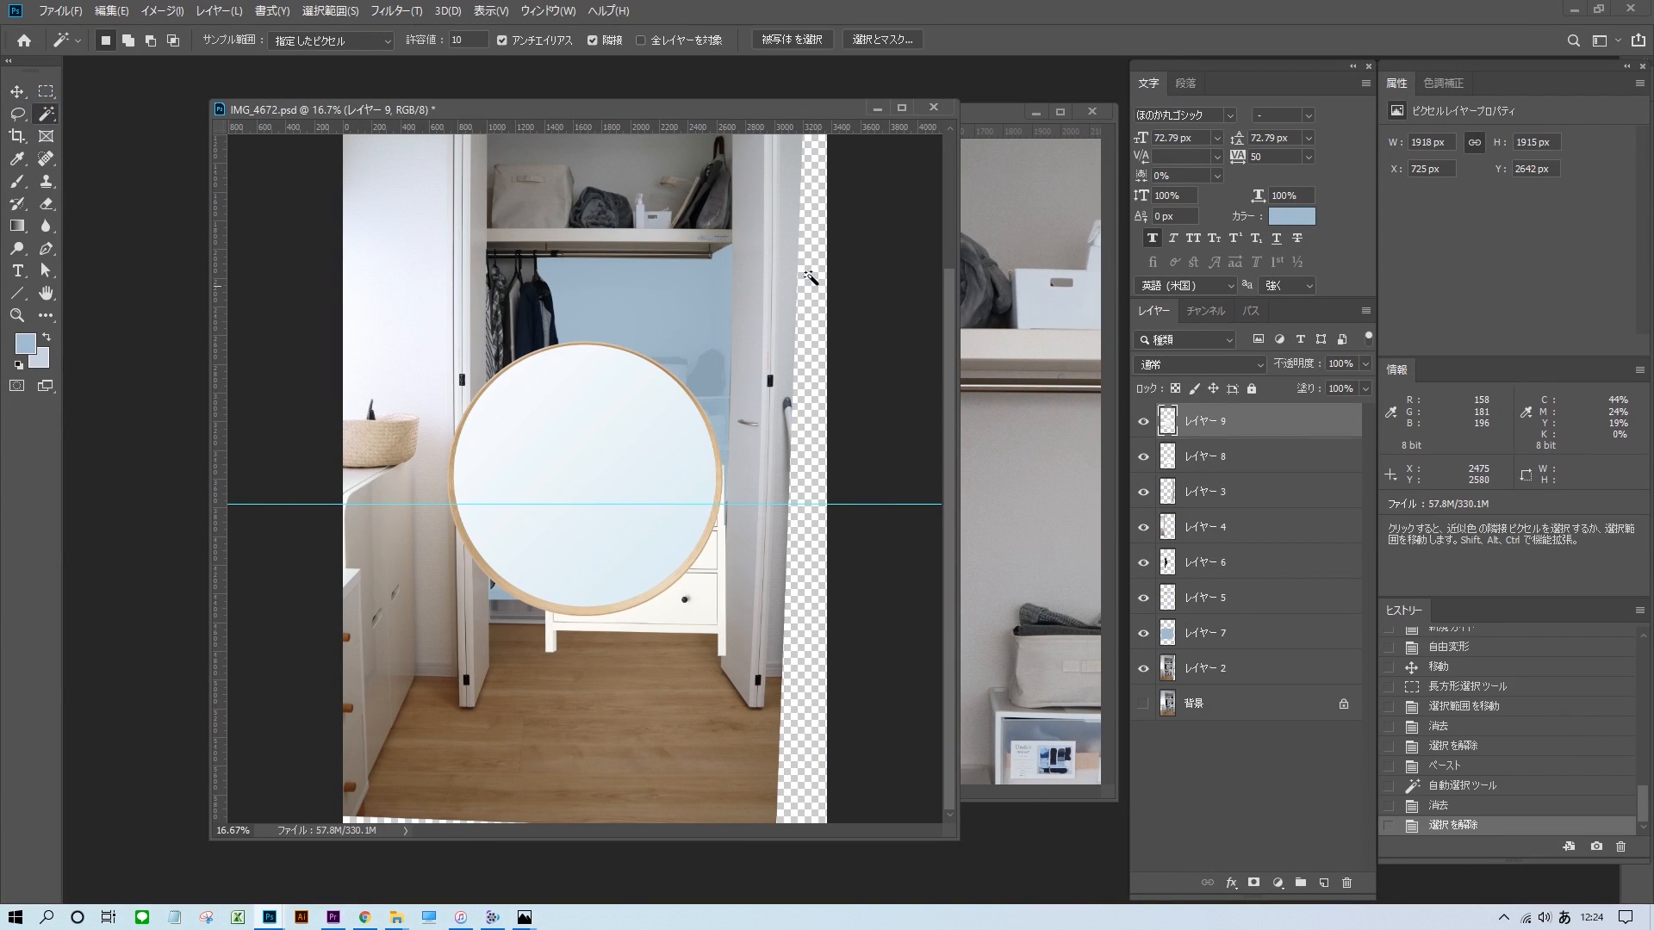
Rename the mirror layer as 80cm and scale the mirror down to about 1040 px wide.
double_click(1199, 421)
type("80cm")
key("Return")
key("ctrl+t")
left_click_drag(720, 343, 660, 404)
key("Return")
key("v")
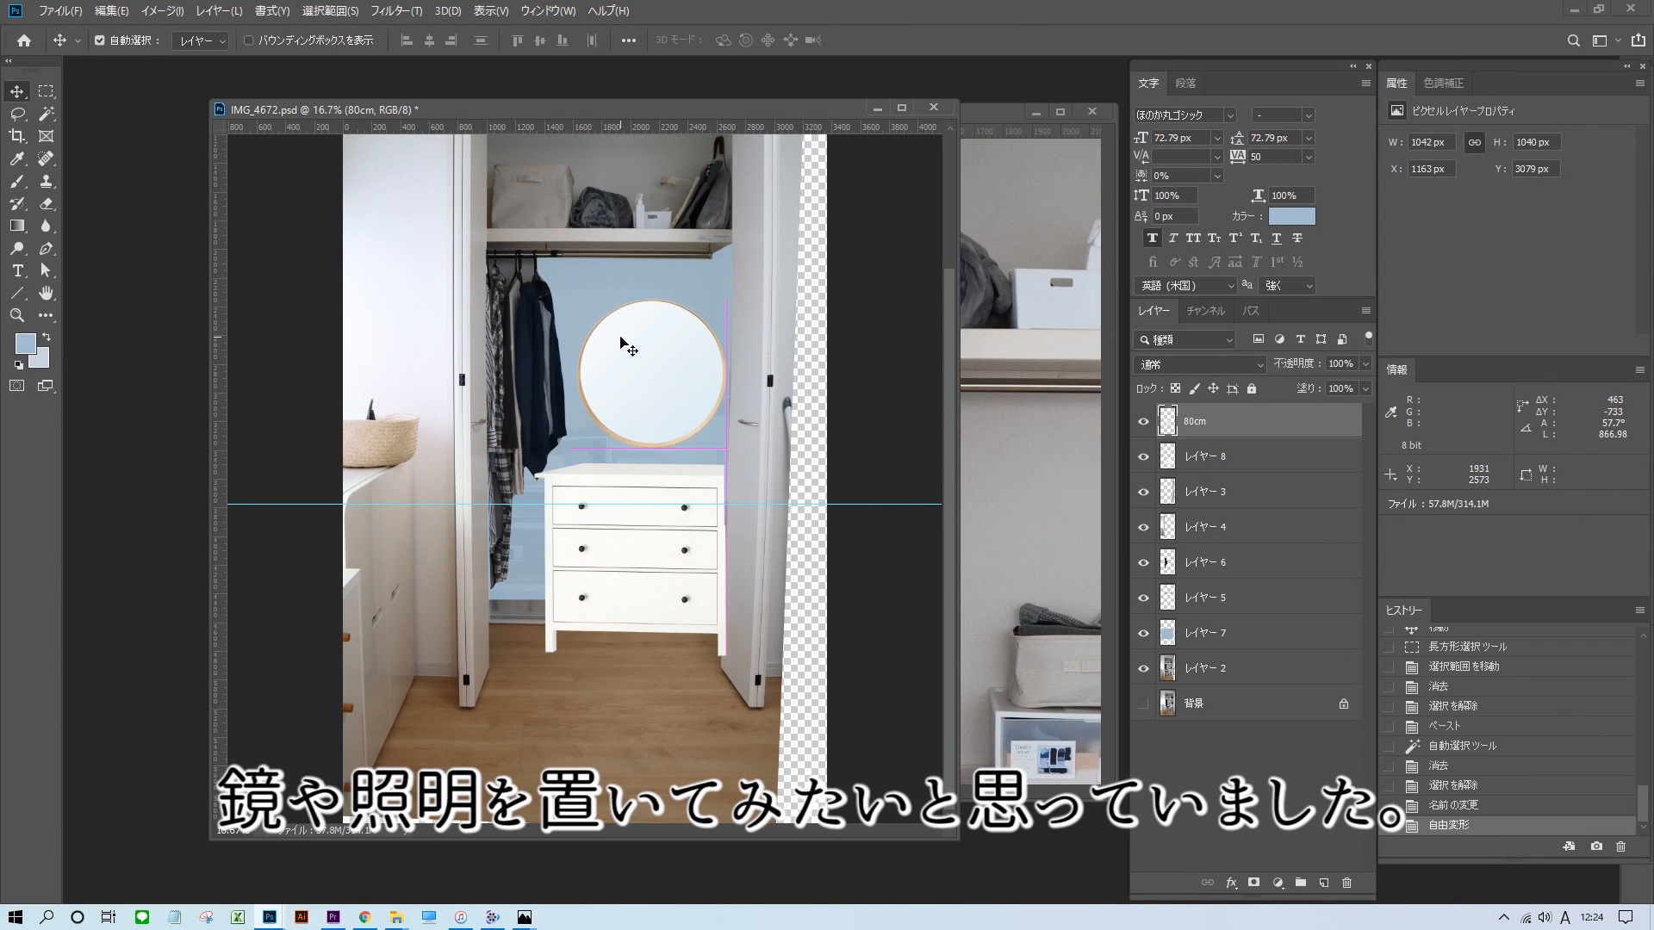
Switch to the browser, go to IKEA's ウォールランプ category and open the brass ÅRSTID wall lamp.
left_click(672, 517)
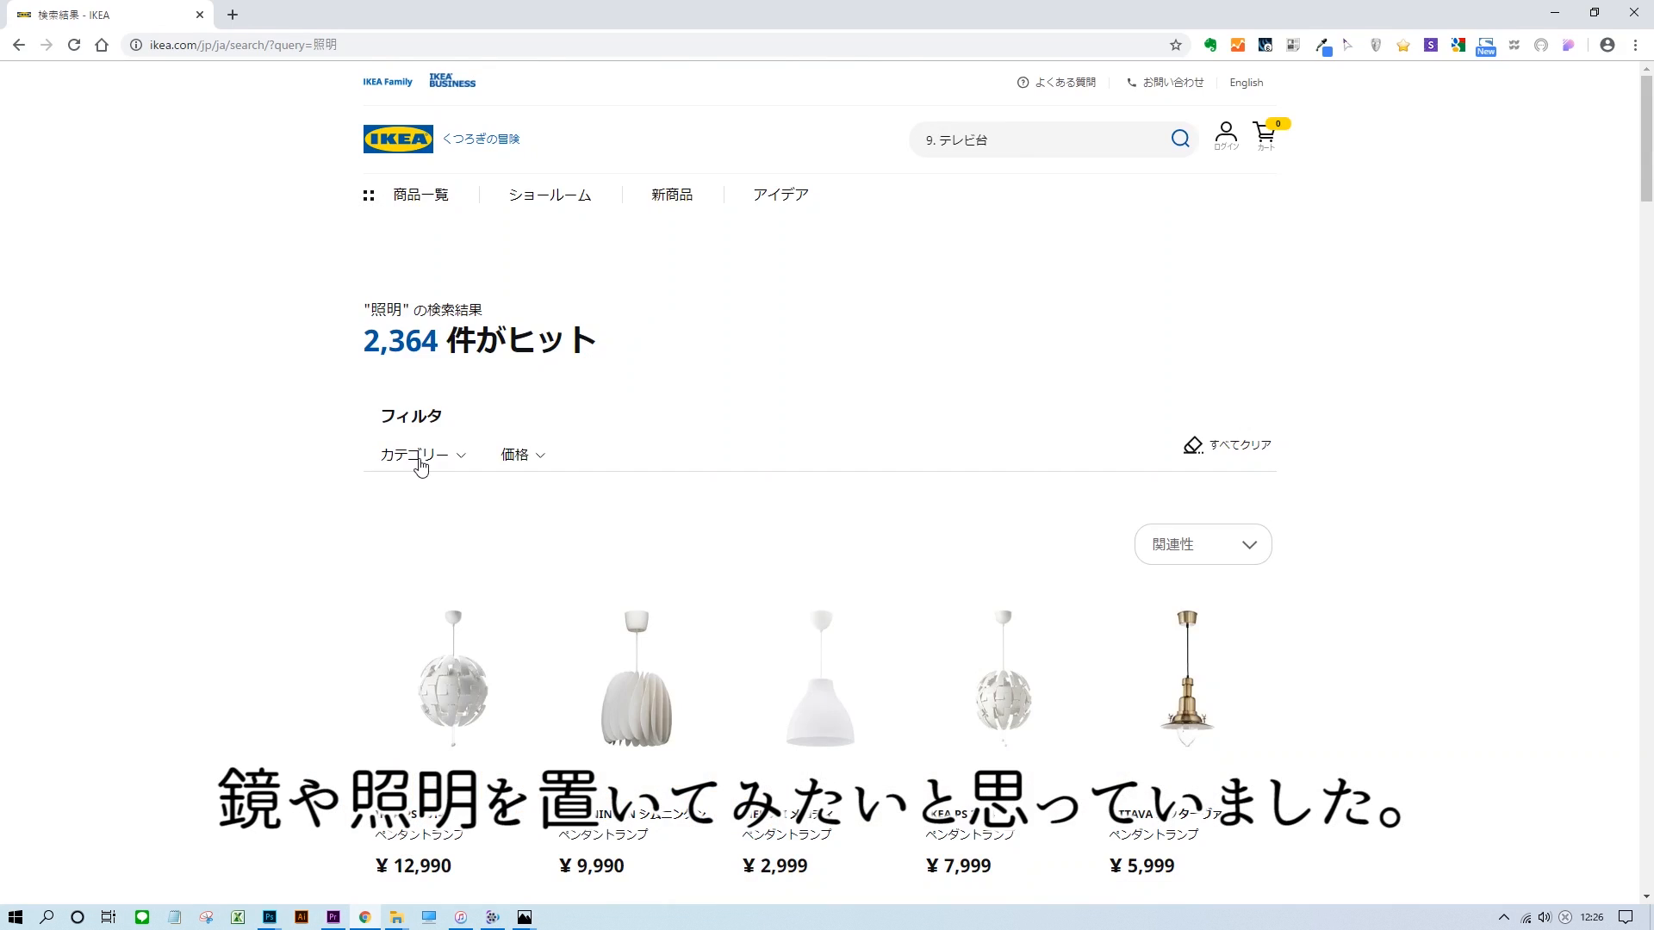
left_click(419, 195)
mouse_move(1068, 515)
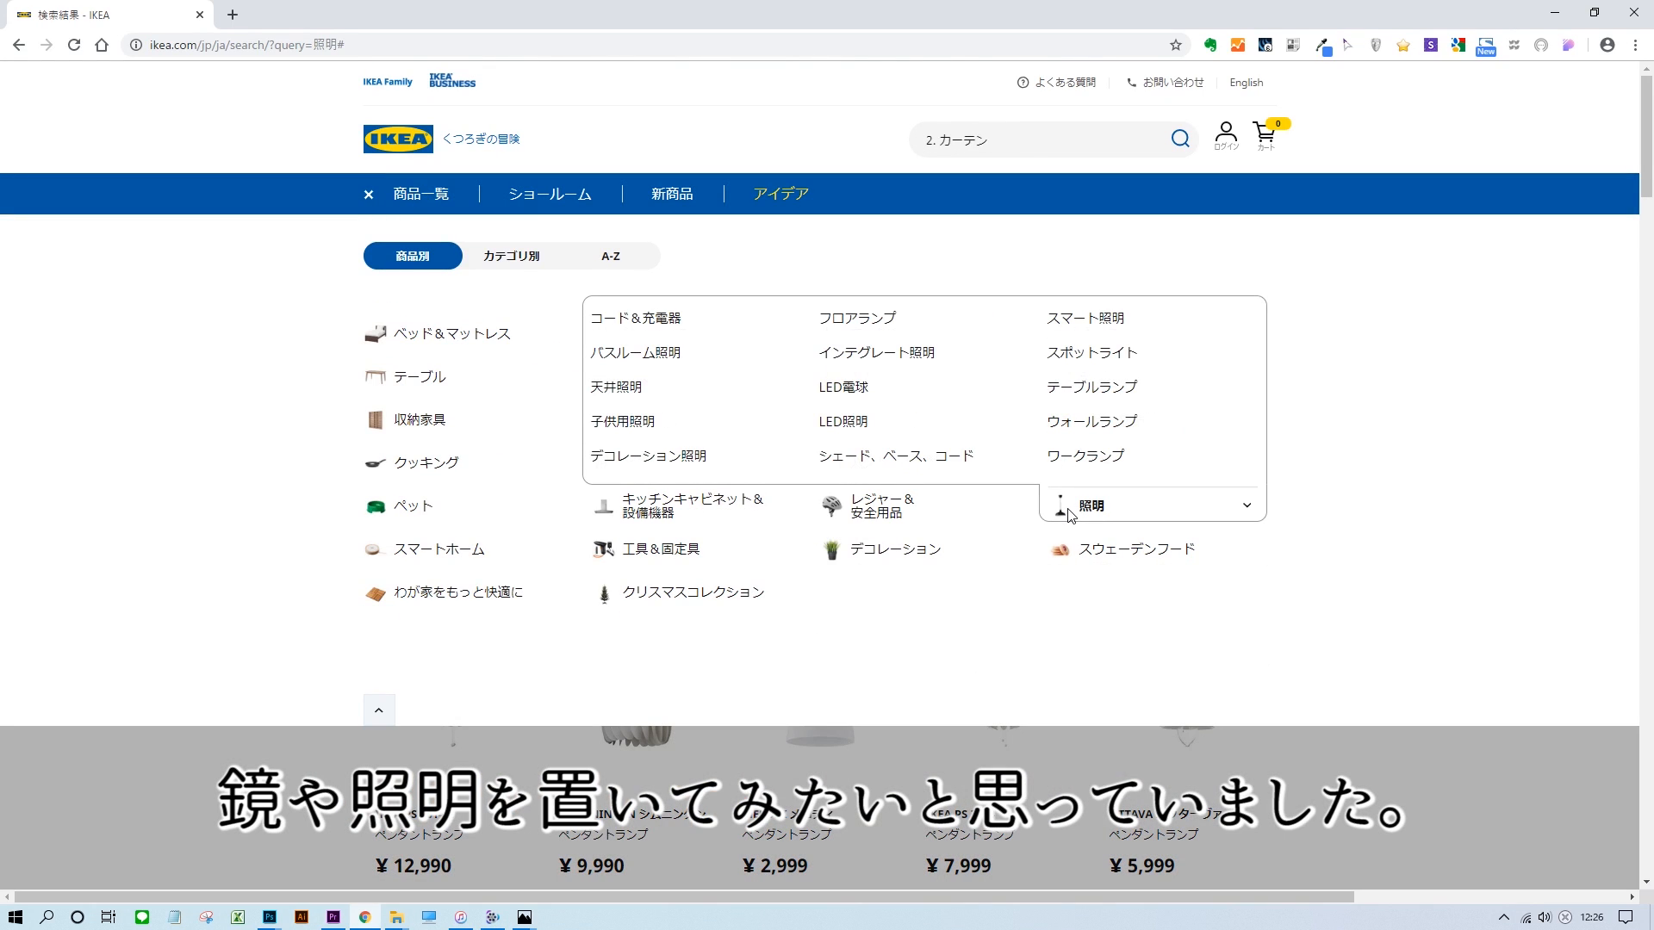
left_click(1074, 423)
scroll(1247, 447, "down", 9)
left_click(659, 304)
scroll(616, 447, "down", 2)
Look through the ÅRSTID wall lamp's enlarged image and room photos.
left_click(617, 447)
left_click(1573, 89)
left_click(573, 732)
left_click(650, 722)
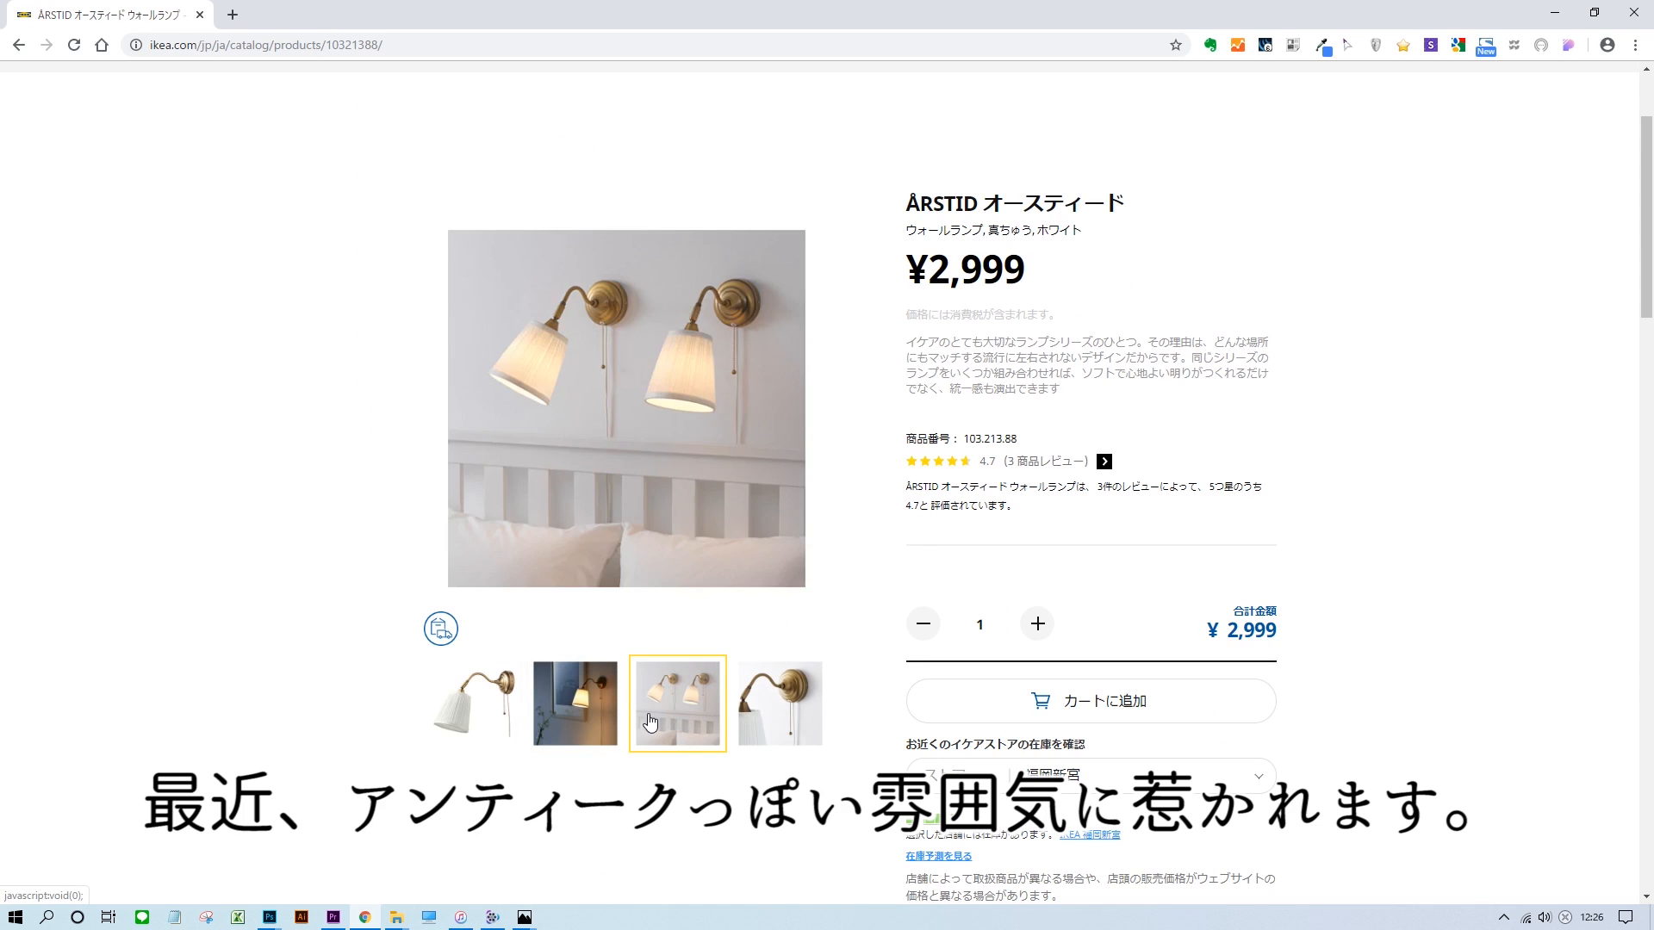
left_click(626, 409)
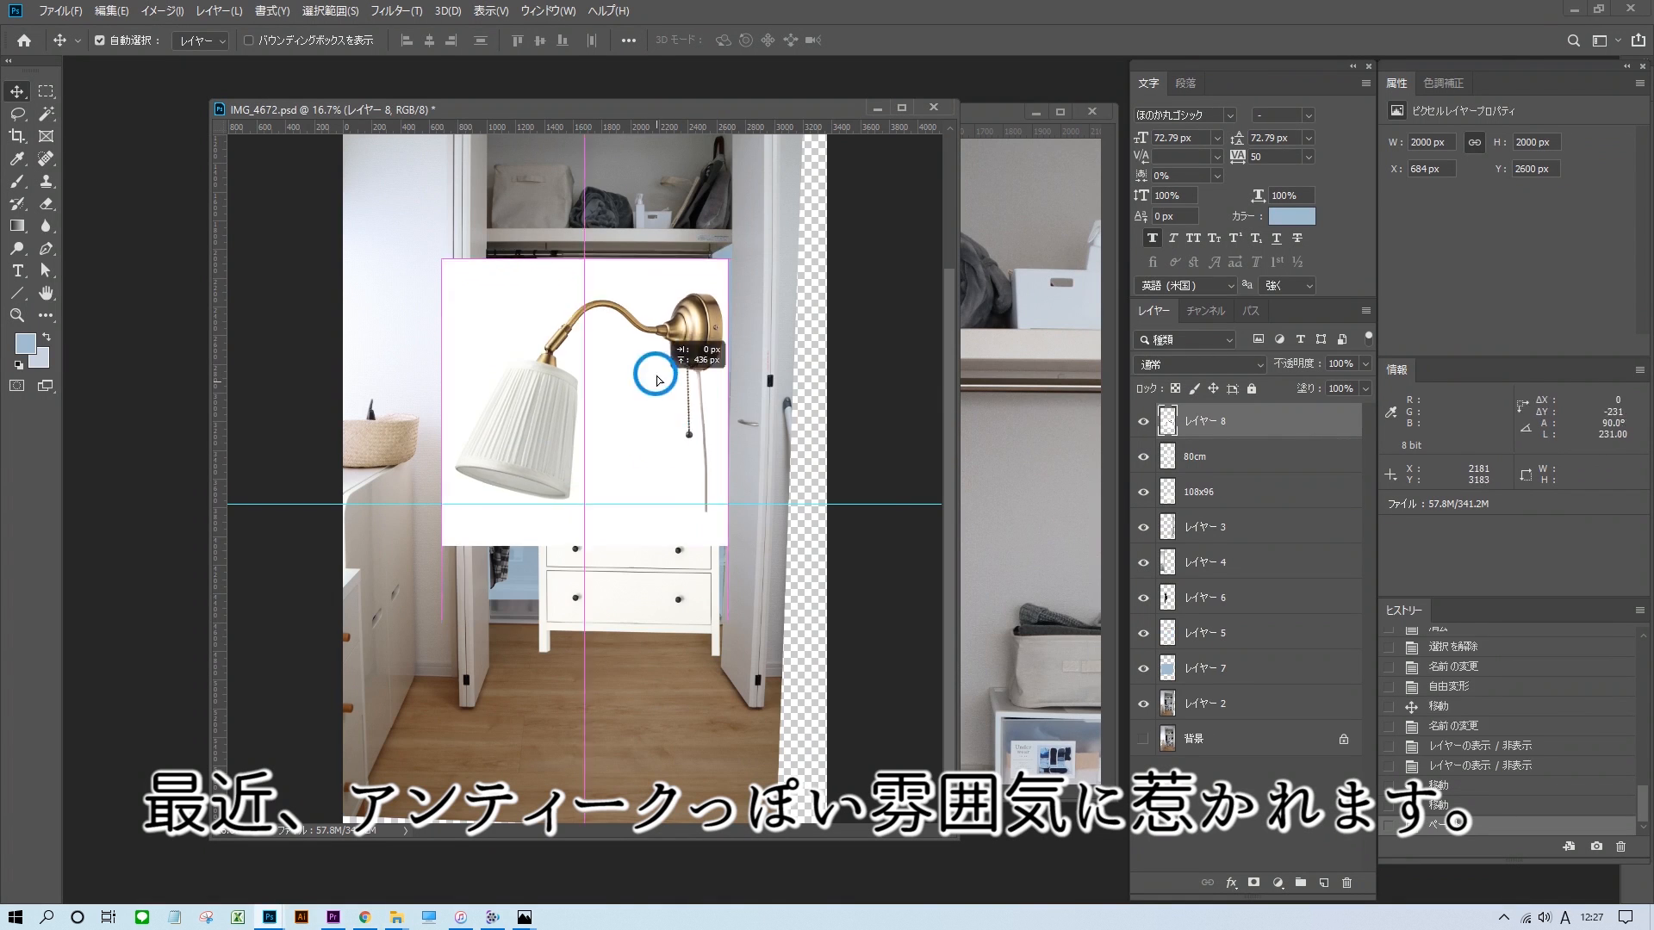
Scale the pasted wall lamp in Photoshop to about 628 × 513 px, place it above the mirror and nudge the mirror sideways.
left_click_drag(657, 369, 697, 301)
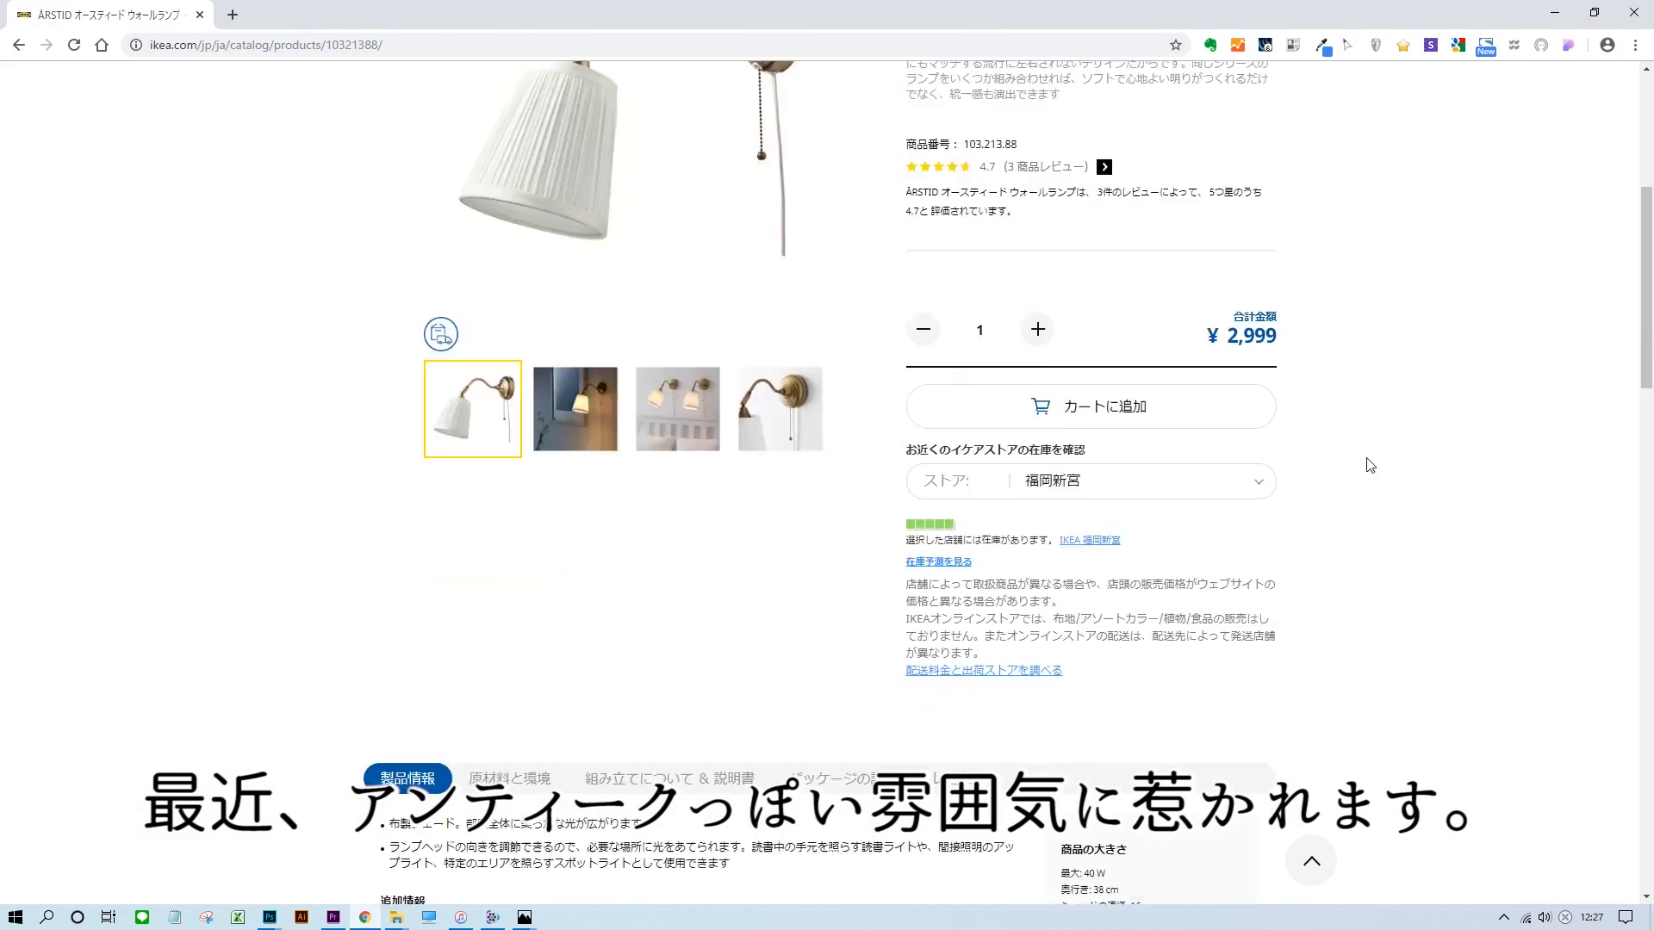
scroll(1366, 461, "down", 6)
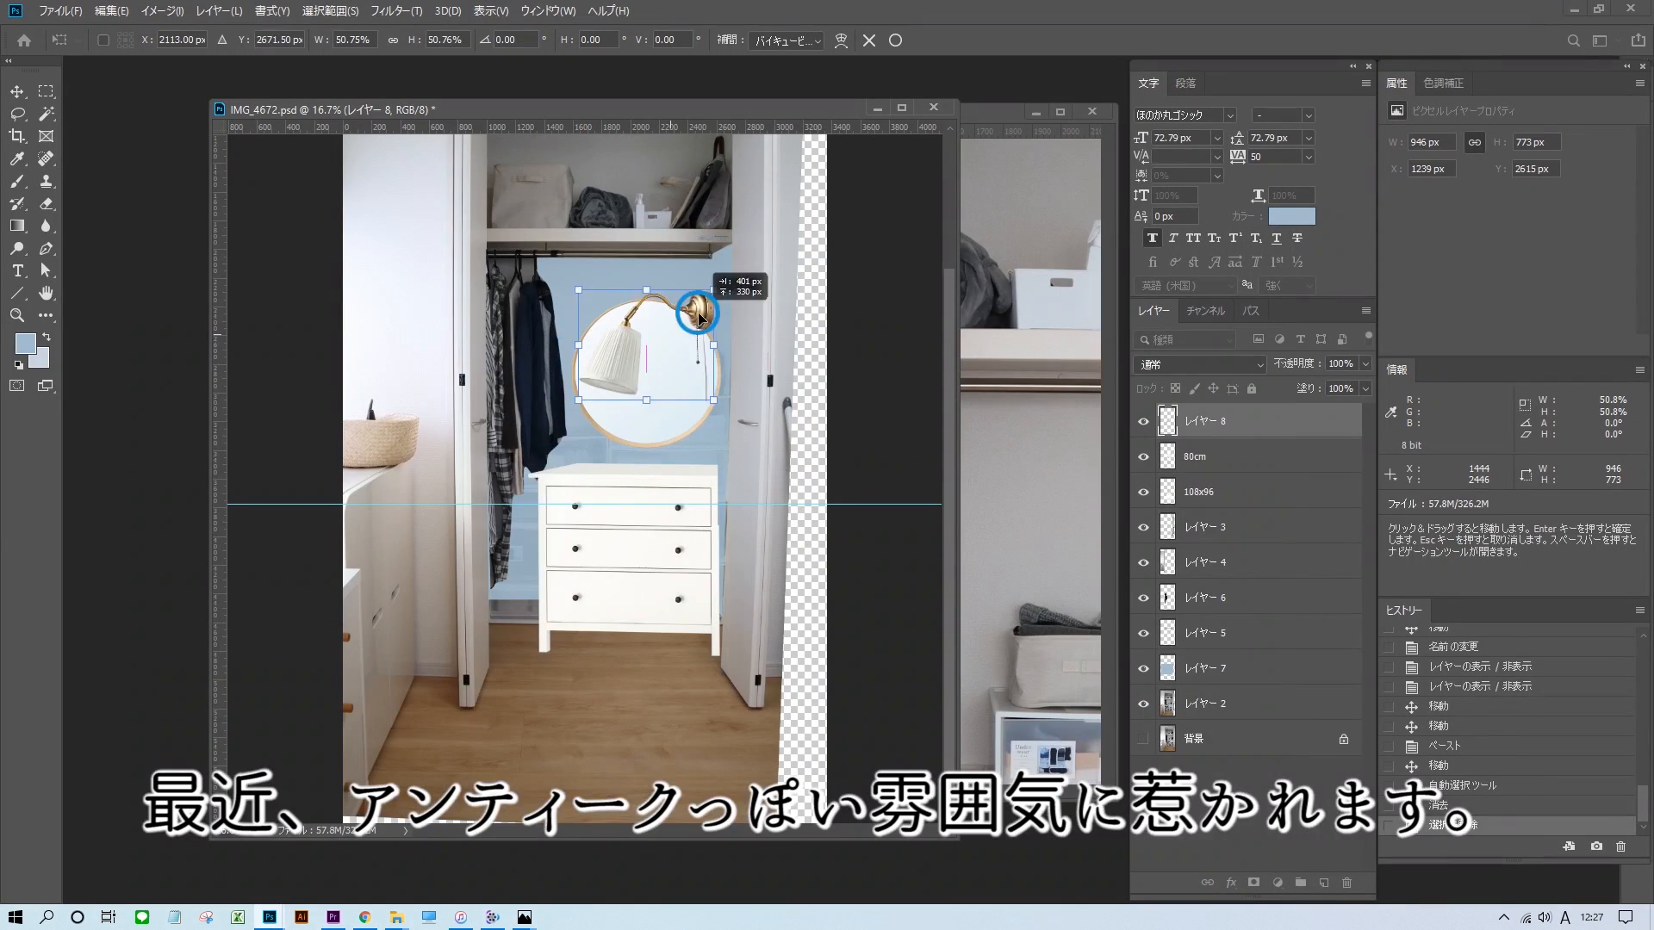
left_click_drag(699, 325, 652, 282)
left_click(896, 39)
left_click_drag(661, 404, 654, 405)
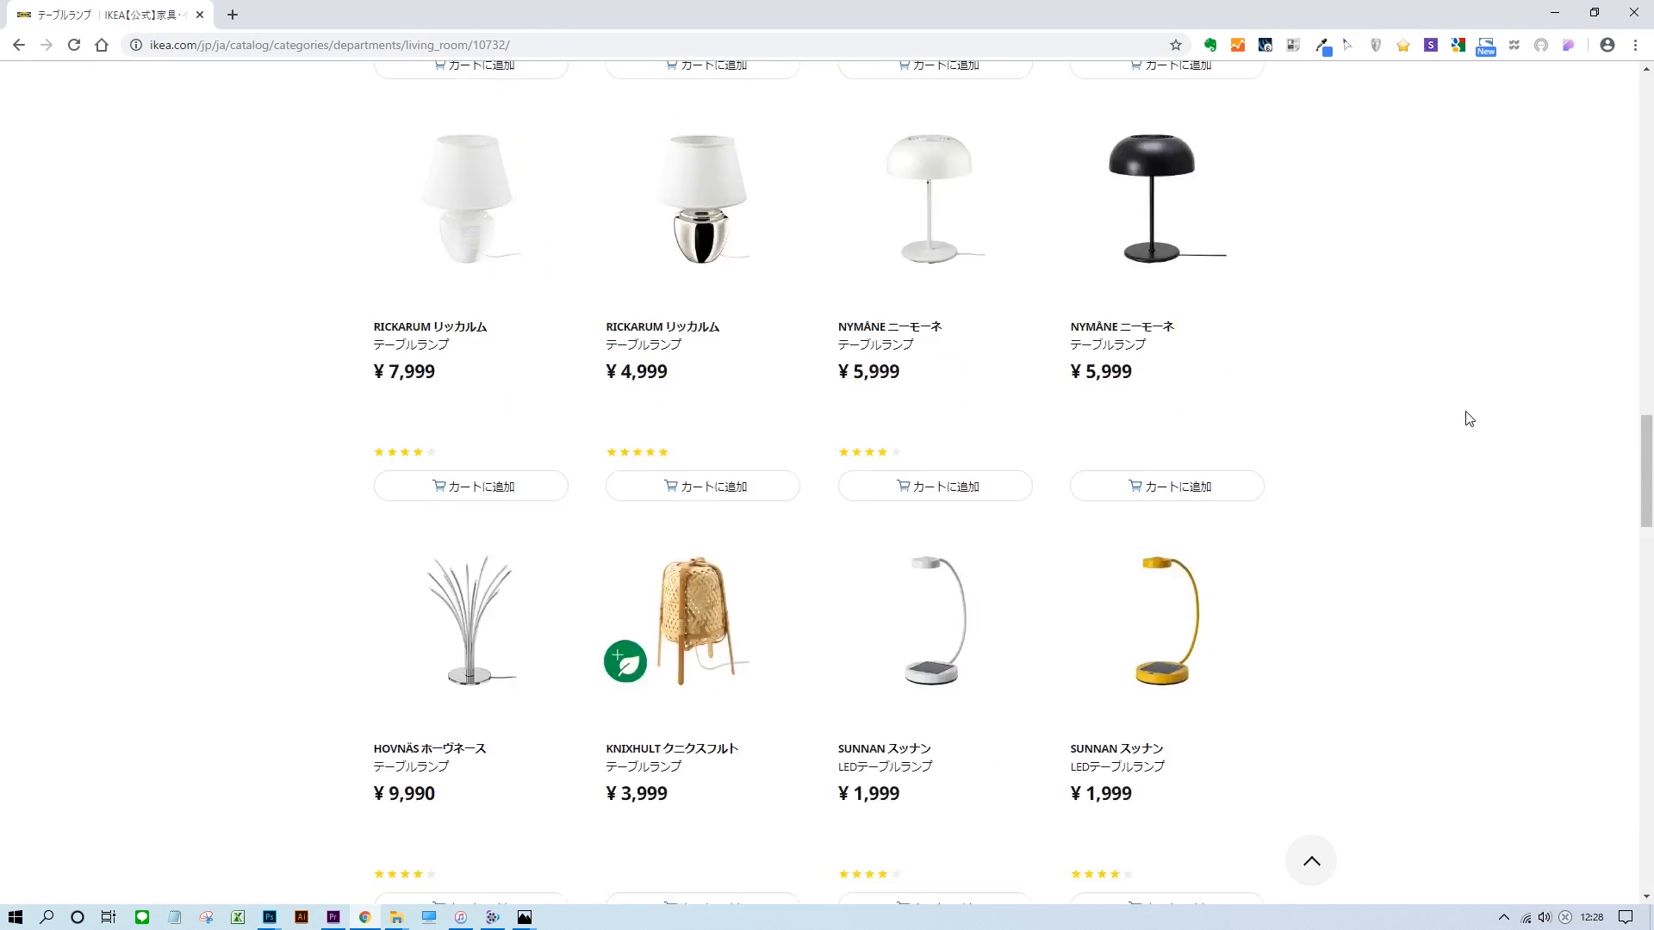
Browse IKEA's table lamps in the browser and open the brass ÅRSTID table lamp's product page.
scroll(1465, 417, "down", 10)
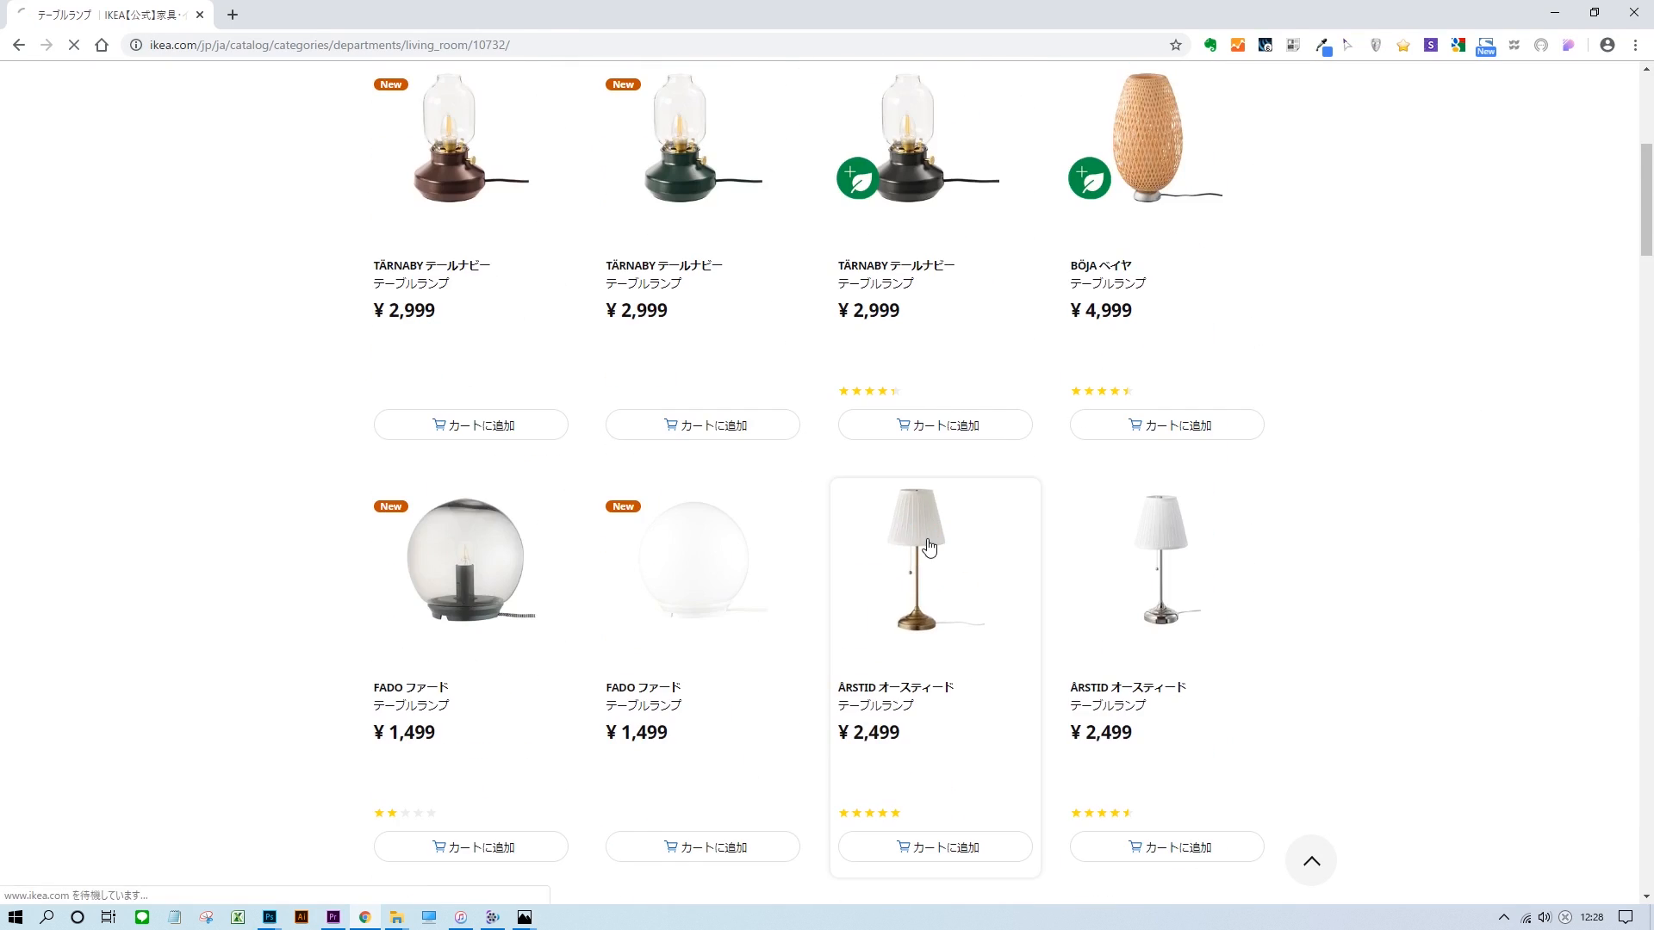
left_click(857, 683)
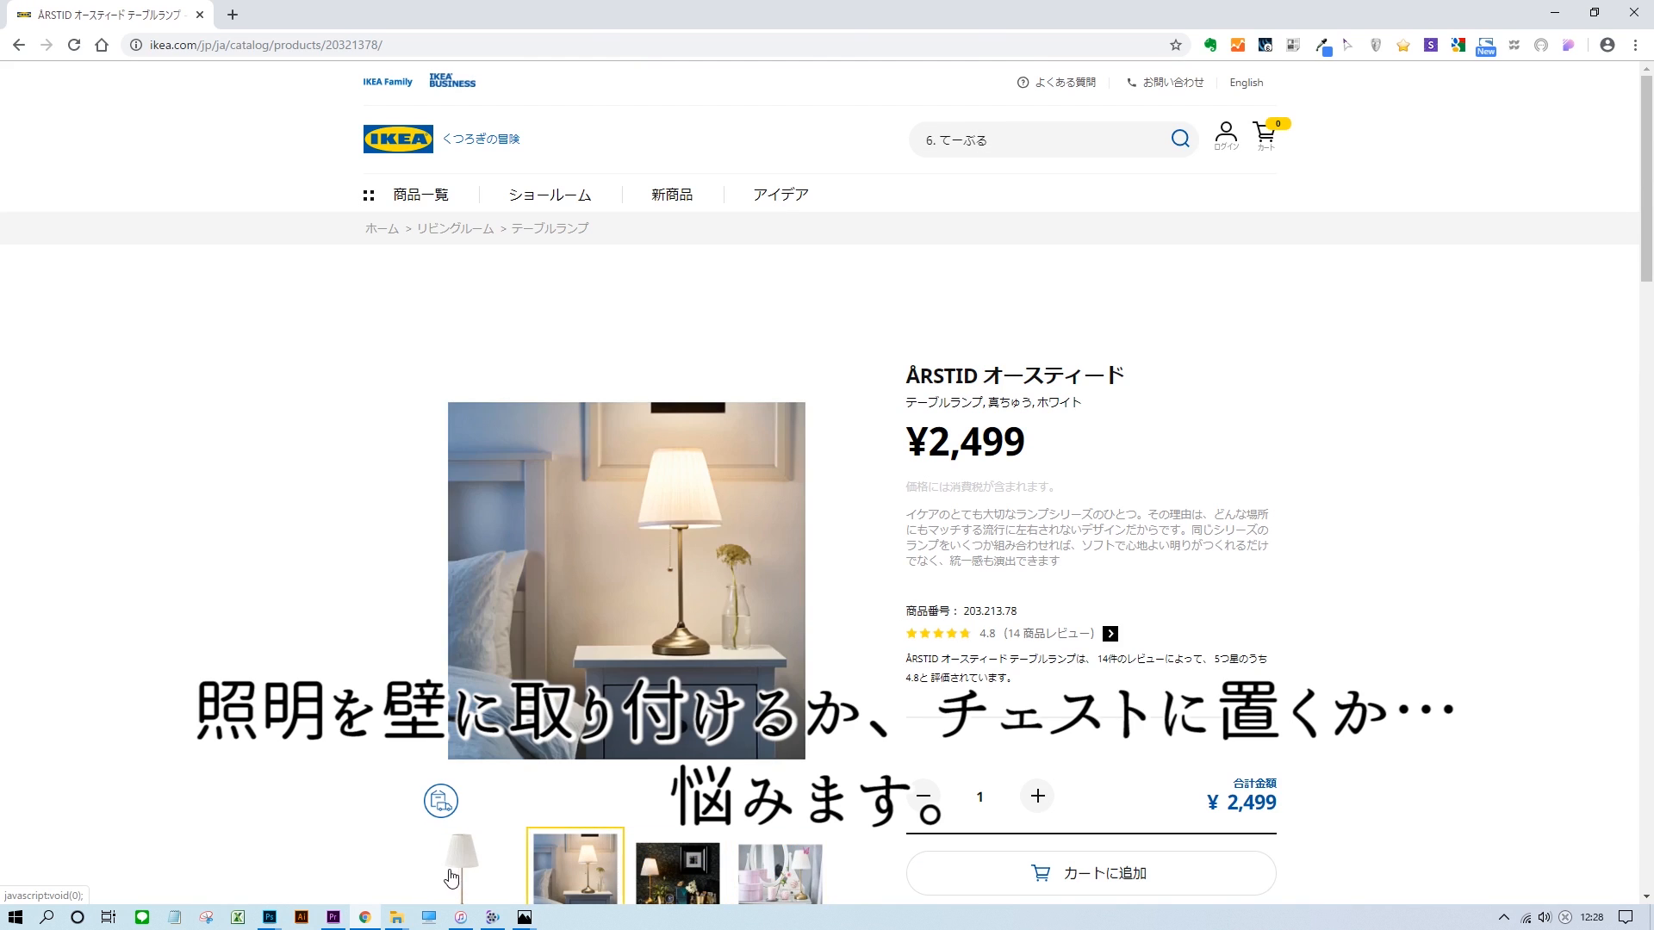
scroll(663, 624, "down", 8)
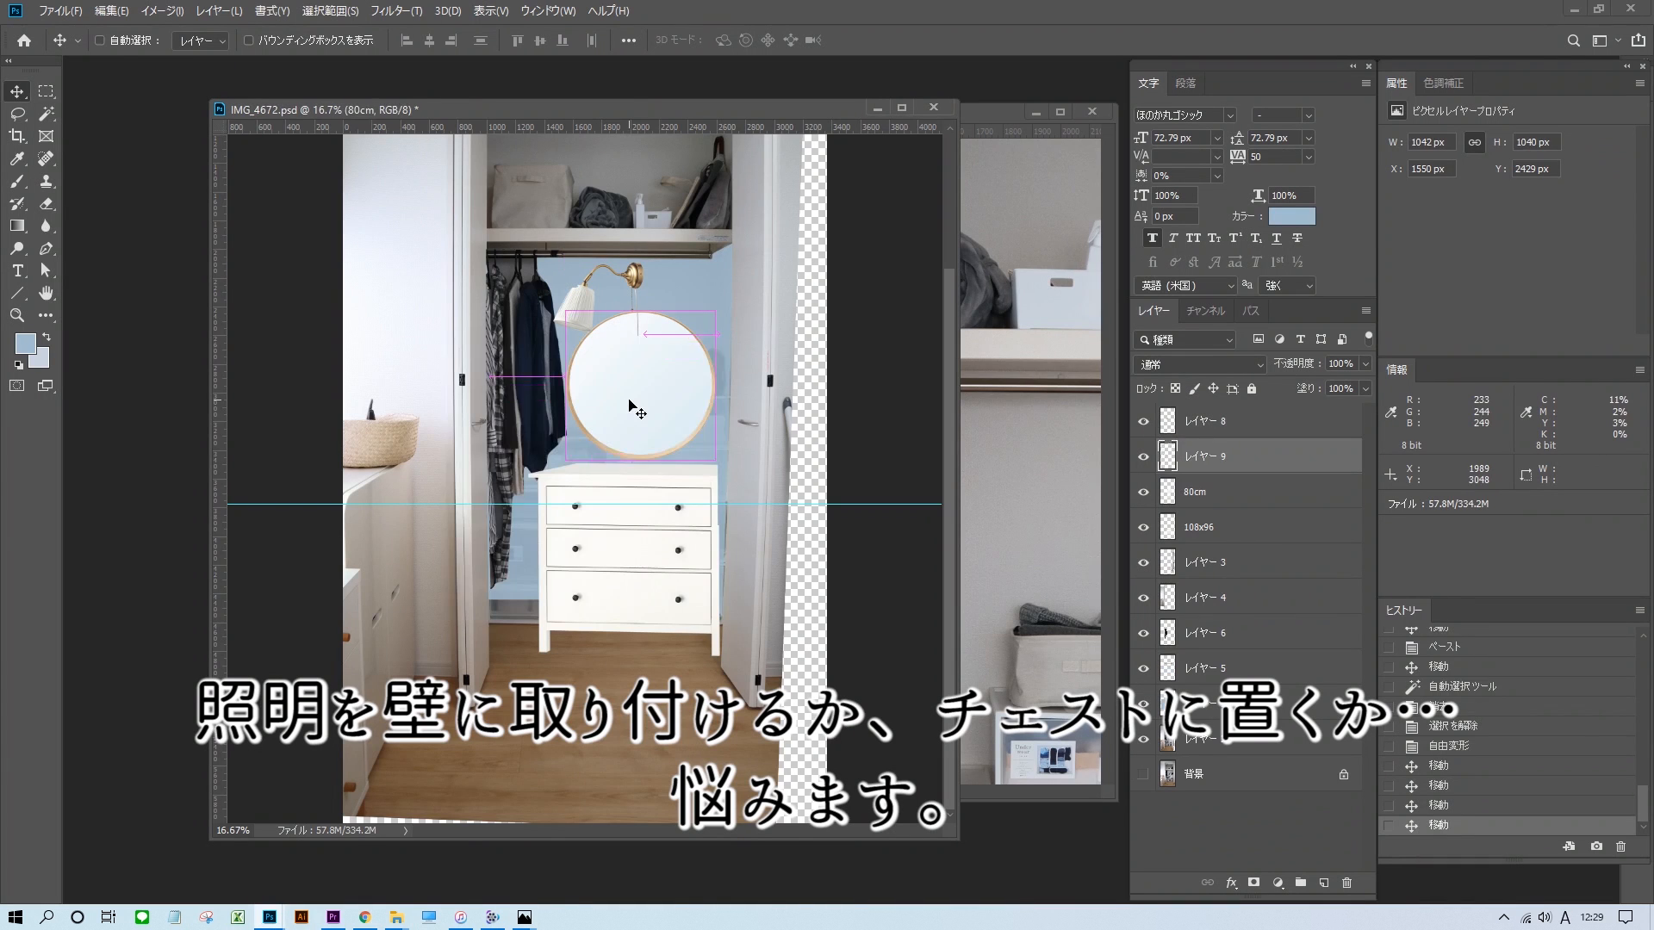
Paste the table lamp image into the closet composite and scale it down to about 573 × 841 px.
key("ctrl+v")
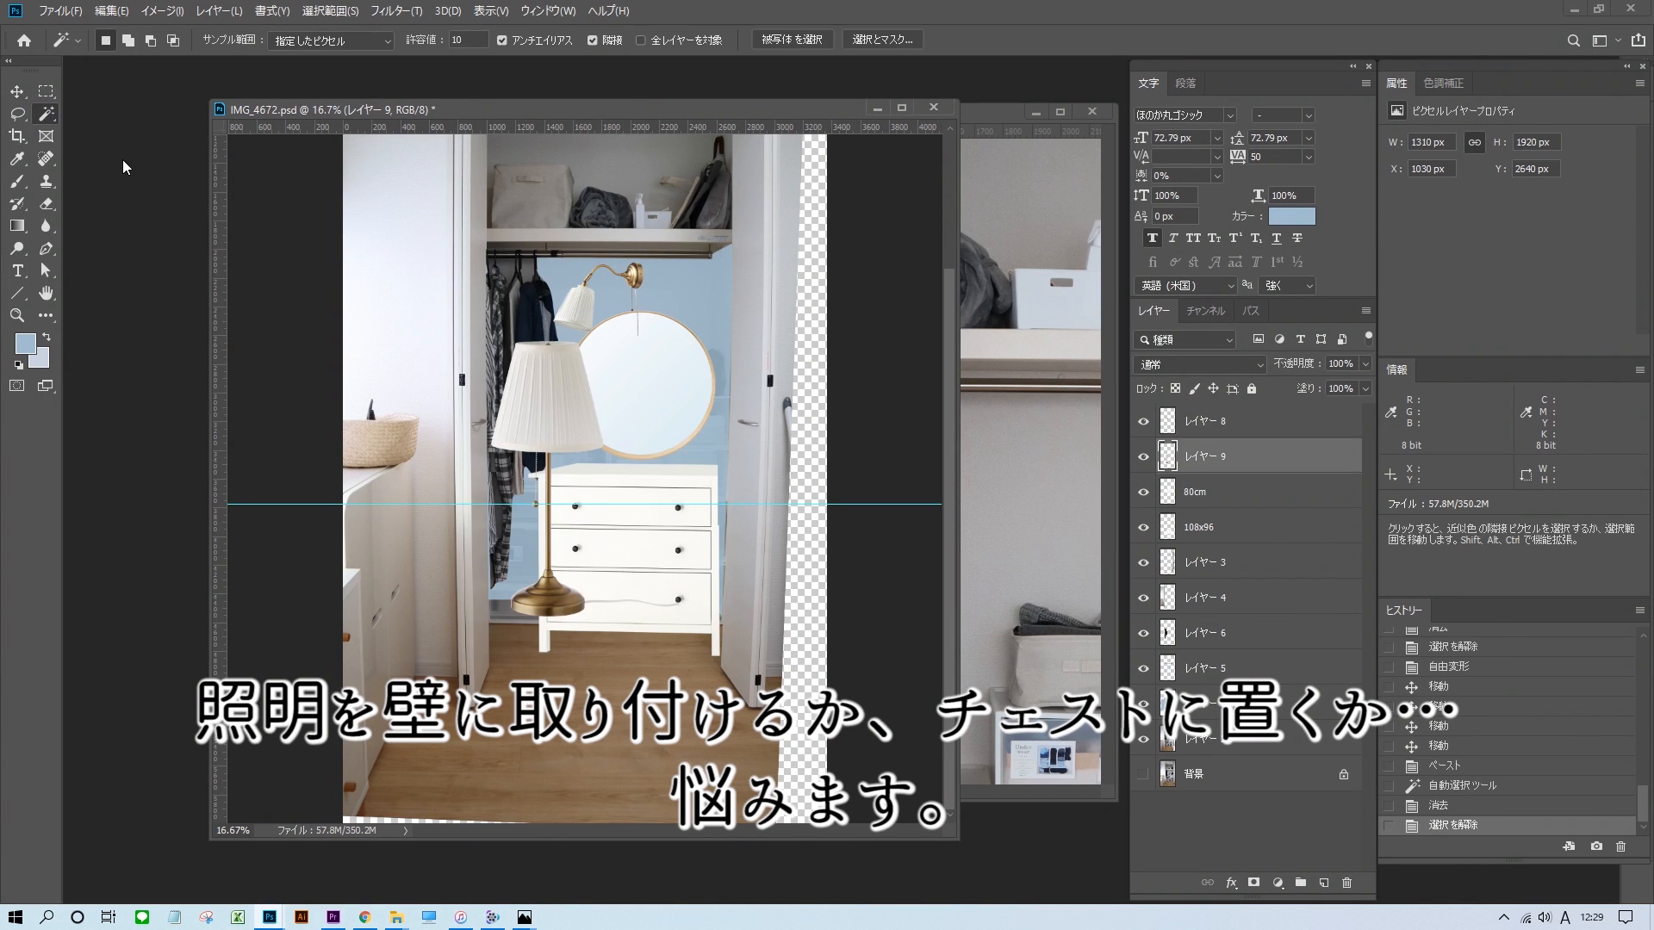
key("ctrl+t")
left_click_drag(679, 341, 640, 400)
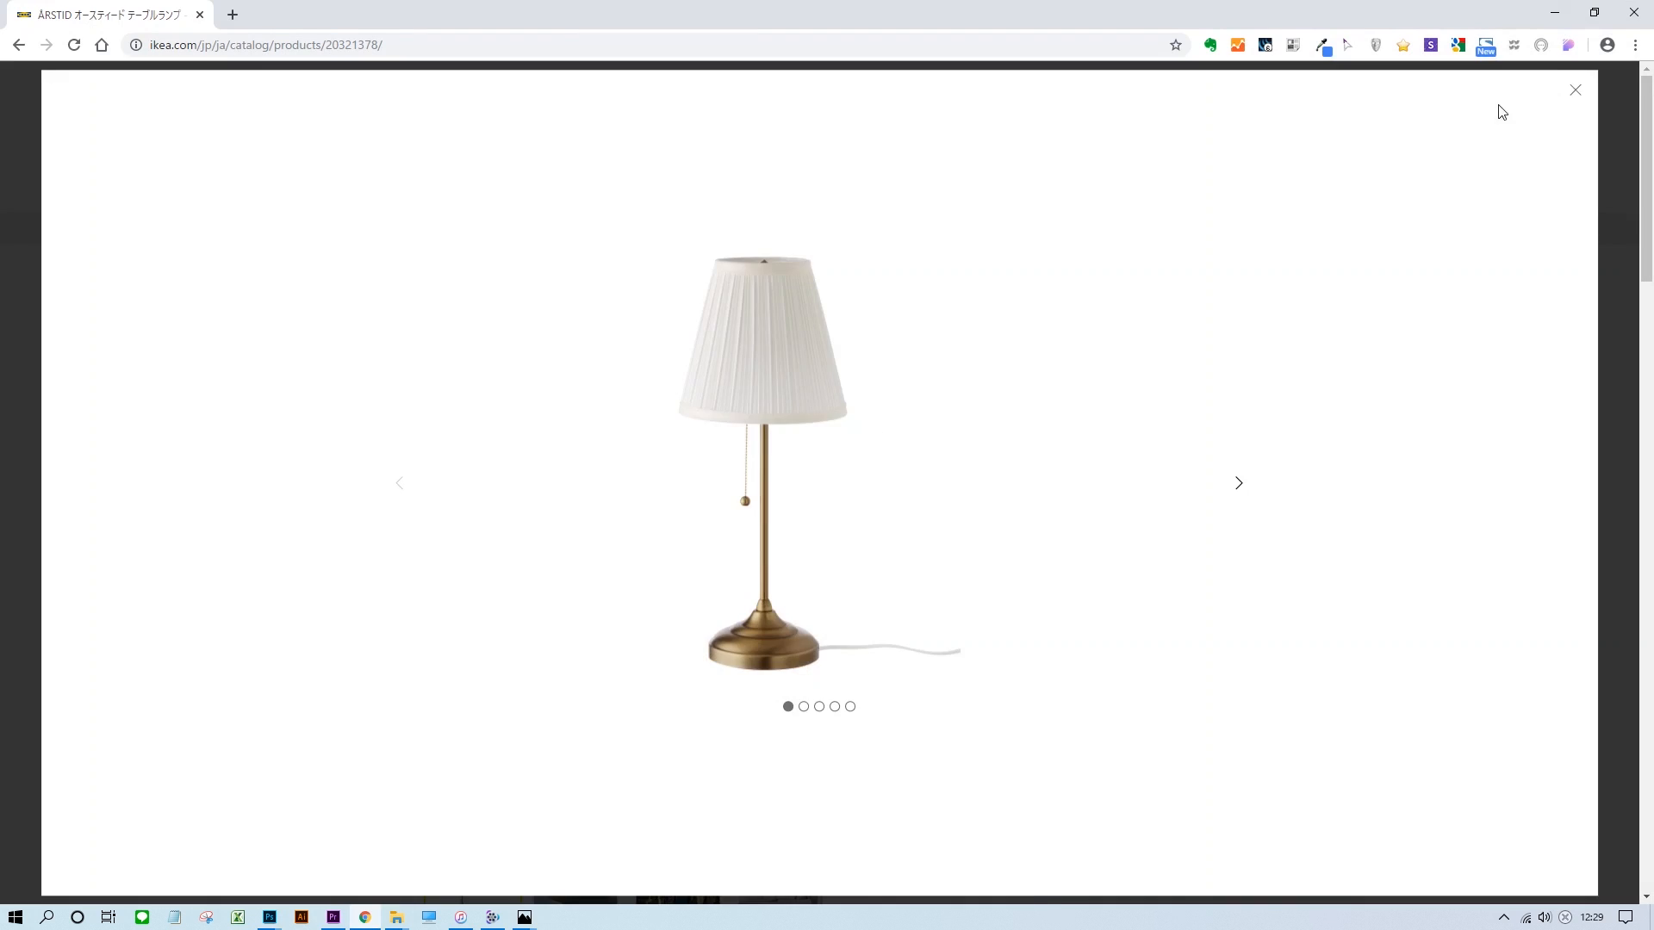
Switch to the browser, go to IKEA's vase category under デコレーション and open the white SOCKERÄRT pitcher vase.
left_click(1569, 100)
left_click(1051, 143)
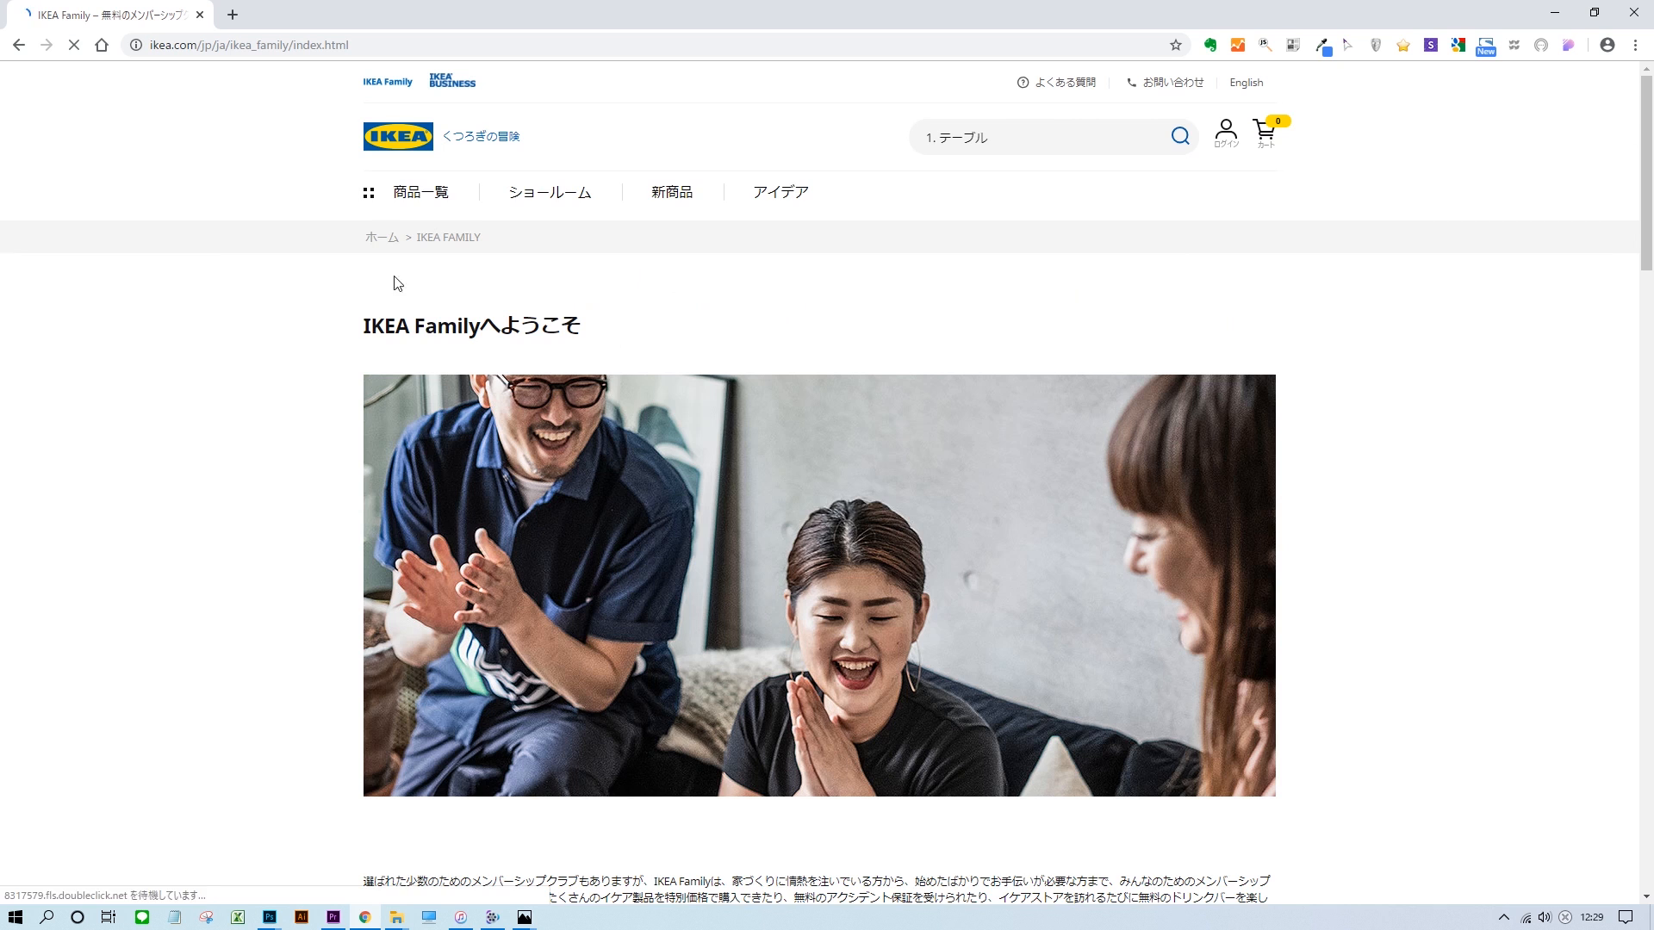
left_click(421, 191)
left_click(915, 551)
scroll(1361, 354, "down", 10)
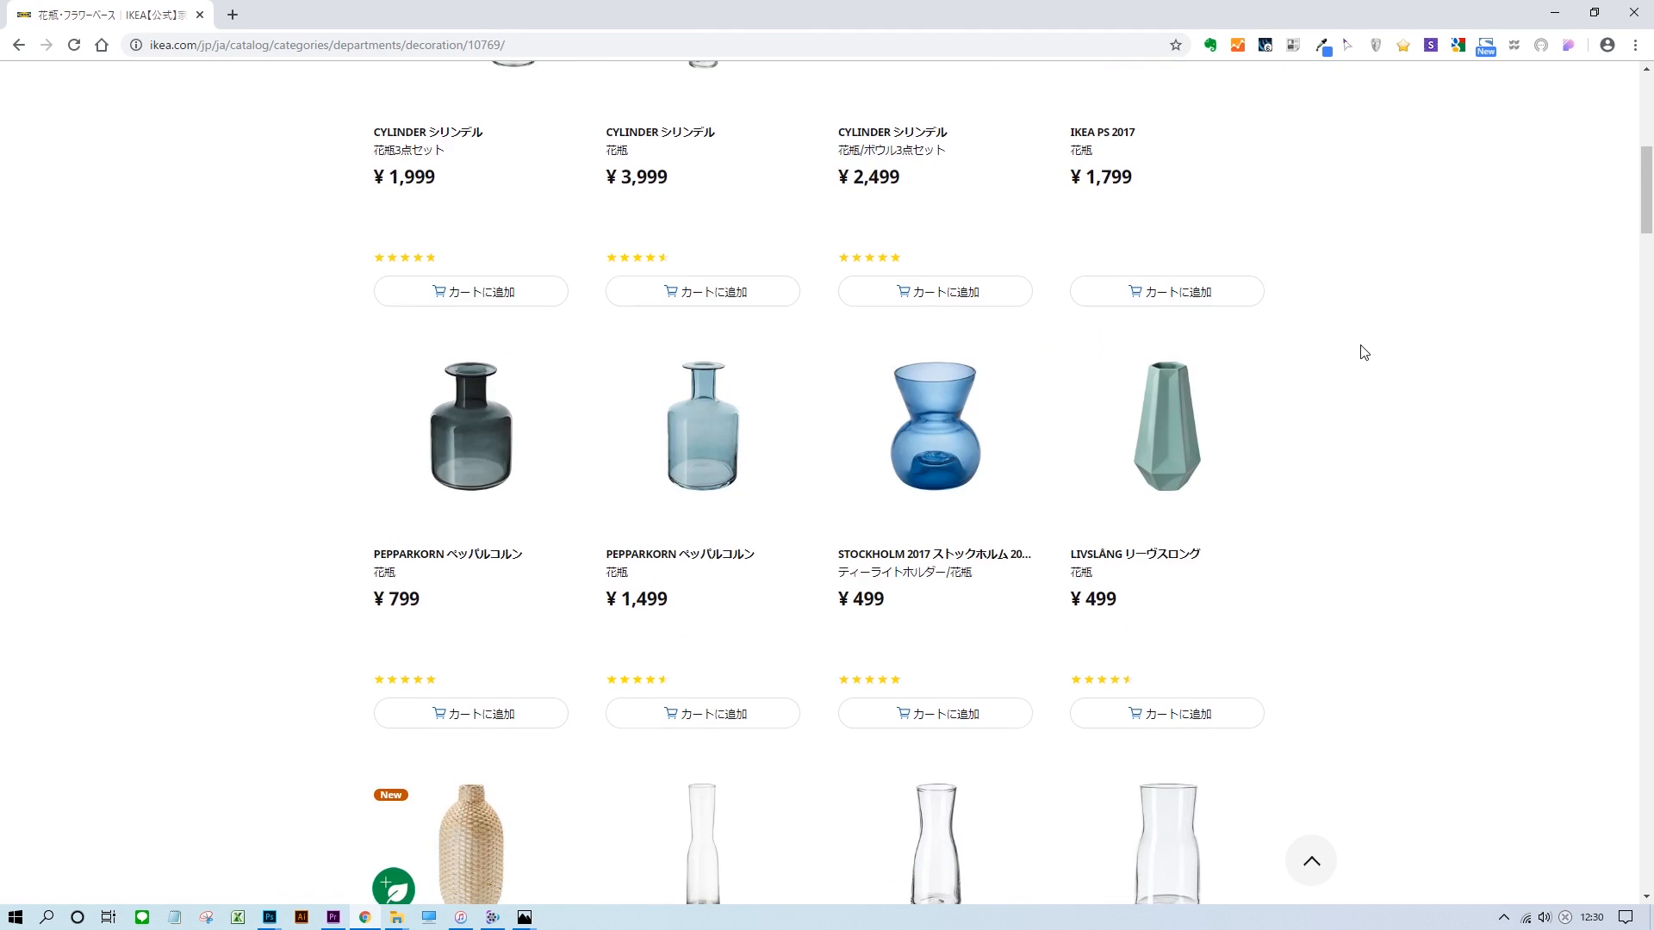
left_click(962, 420)
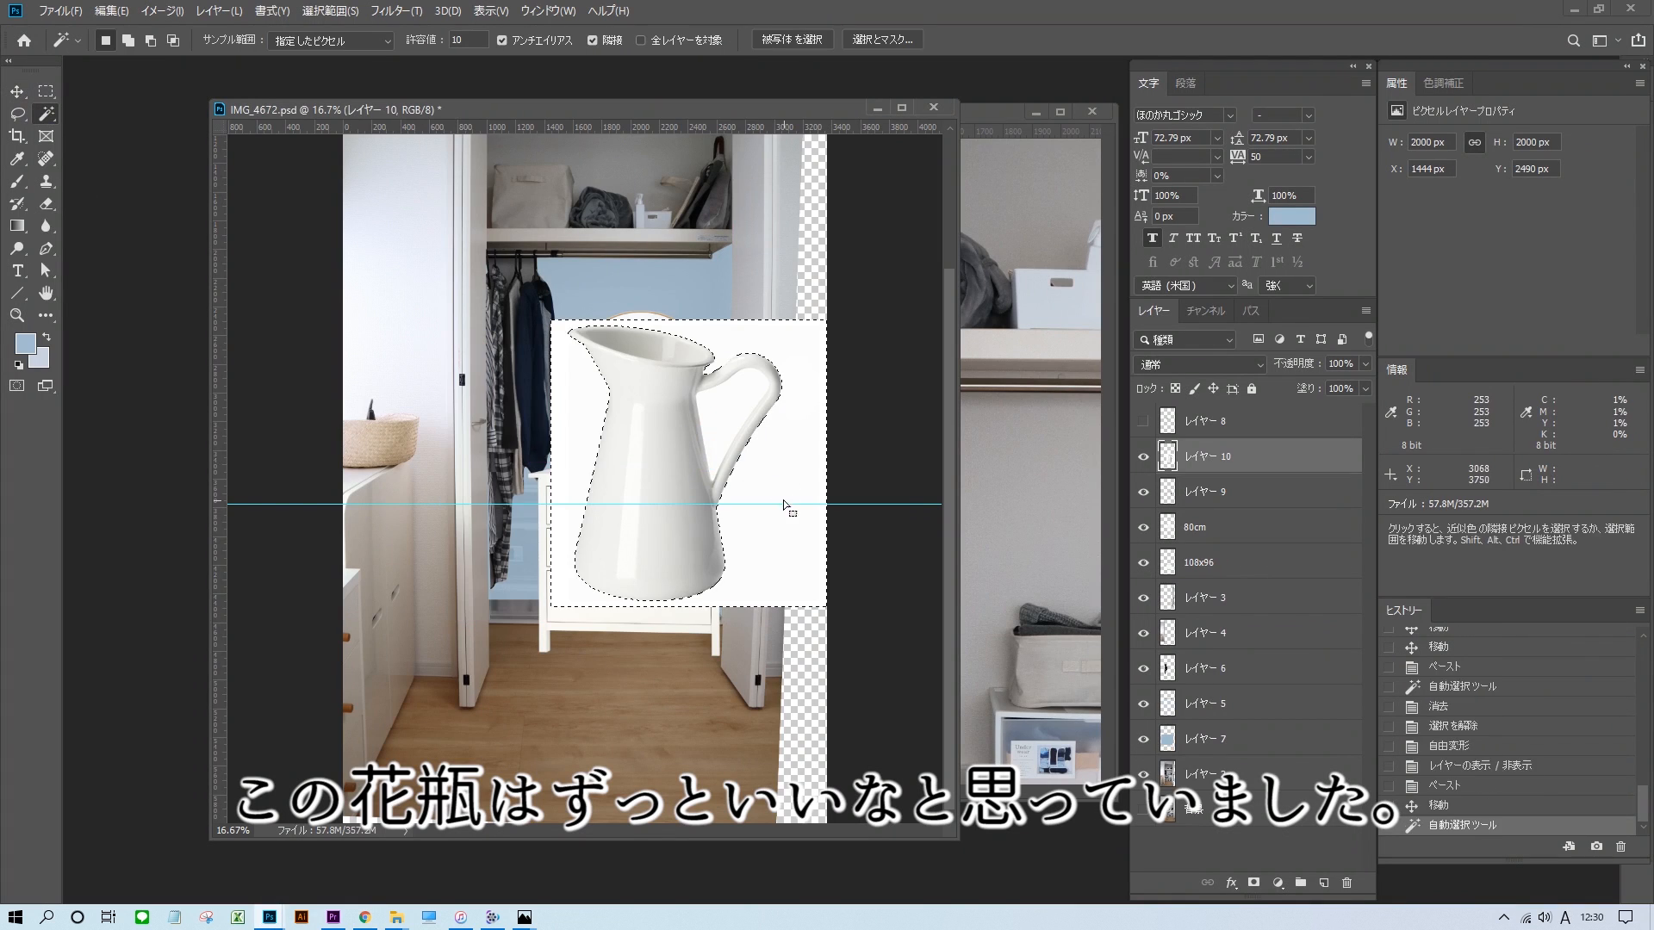
Delete the background of the pasted pitcher image in Photoshop using the Magic Wand and clear the selection.
left_click(719, 416)
key("Delete")
key("ctrl+d")
Scale the pitcher down to about 331 × 354 px, place it on the chest and select the leftover strip beside its handle.
key("ctrl+t")
left_click_drag(827, 320, 781, 379)
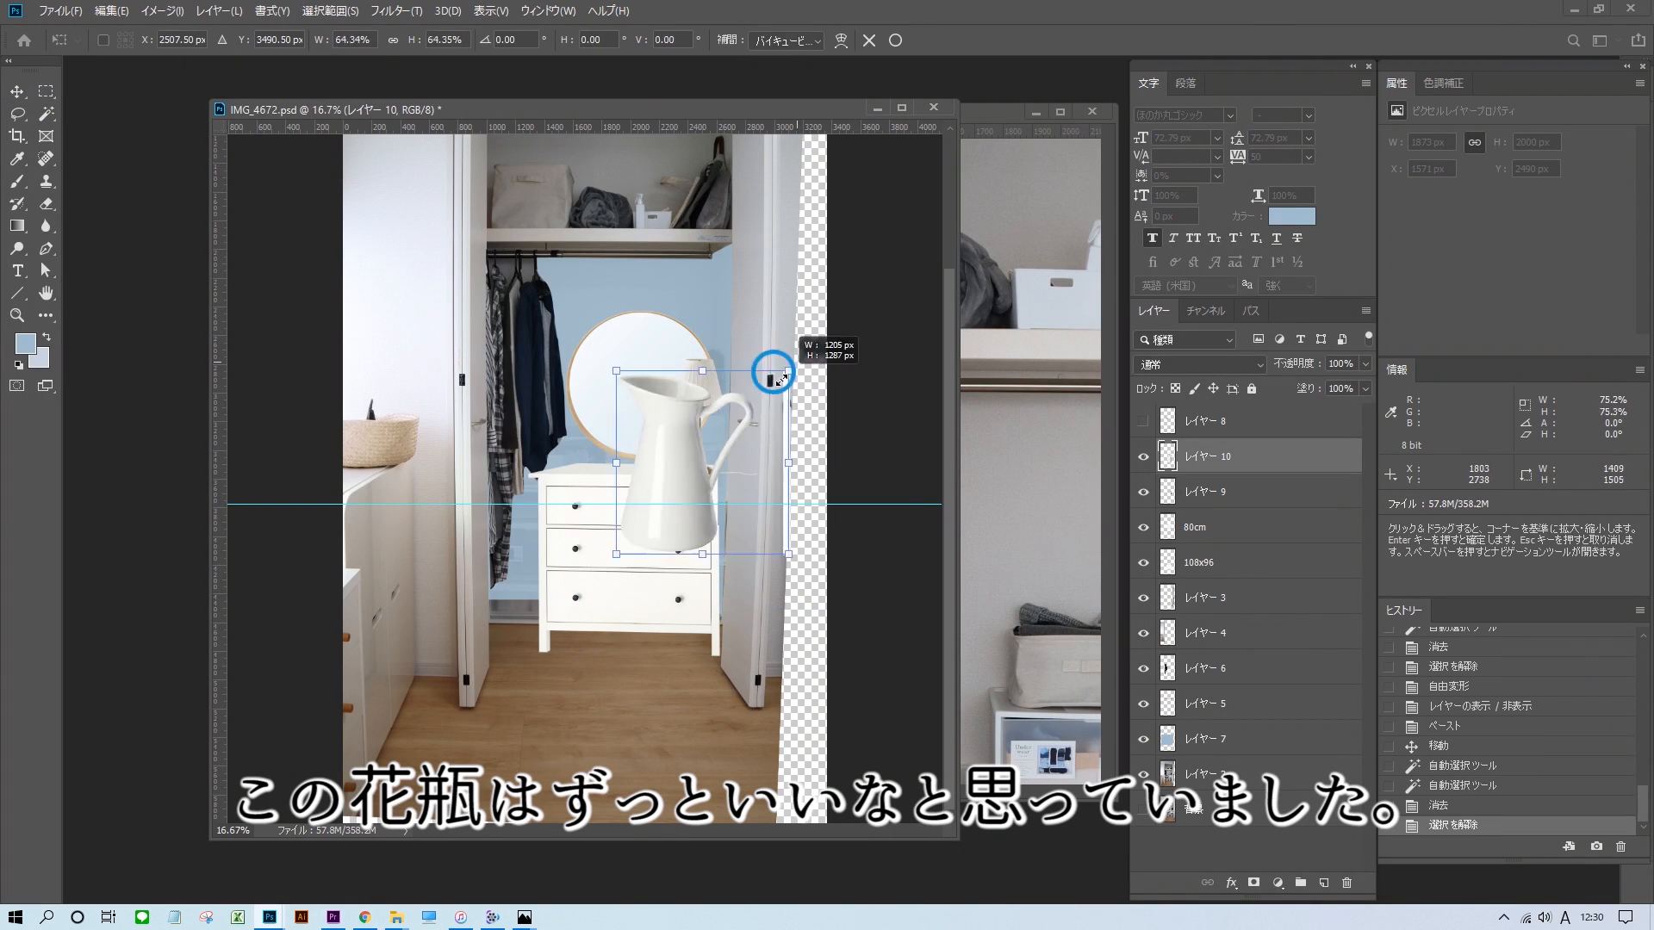
key("ctrl+plus")
key("ctrl+plus")
key("ctrl+plus")
key("ctrl+plus")
left_click_drag(866, 450, 741, 402)
left_click_drag(896, 301, 619, 365)
key("w")
left_click(660, 338)
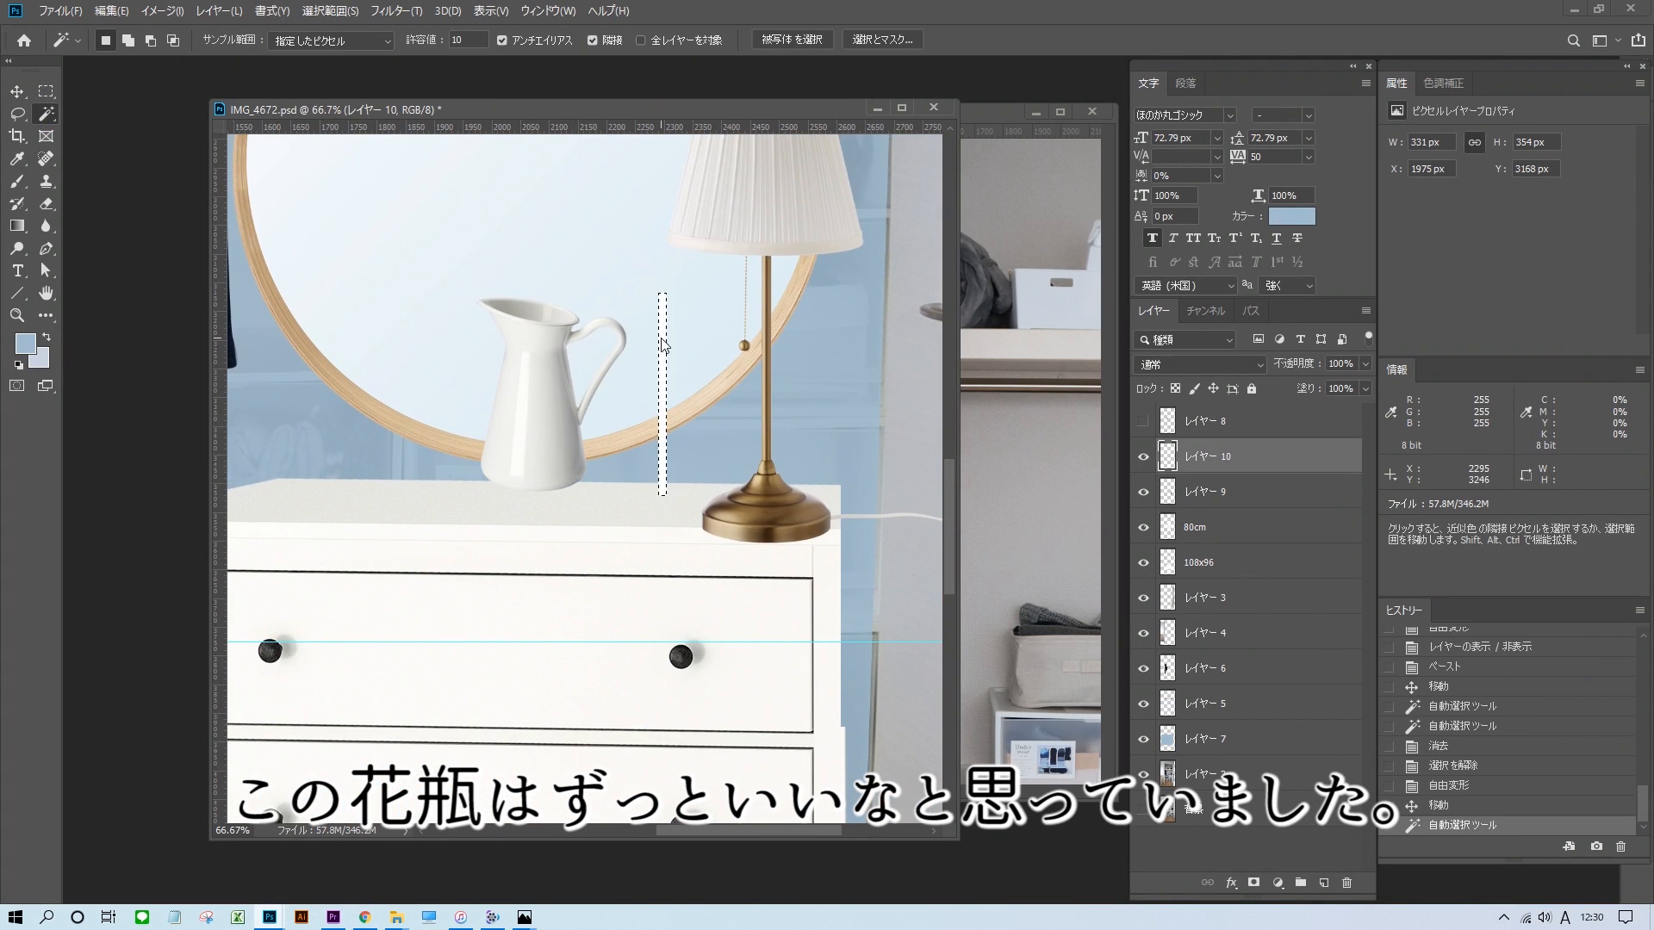
Rearrange the chest top so the table lamp stands beside the mirror's centre and the pitcher sits to the lamp's right.
left_click_drag(643, 429, 648, 434)
left_click_drag(766, 512, 775, 479)
left_click_drag(646, 433, 642, 438)
left_click_drag(773, 476, 690, 474)
left_click_drag(642, 435, 806, 447)
left_click_drag(691, 474, 674, 474)
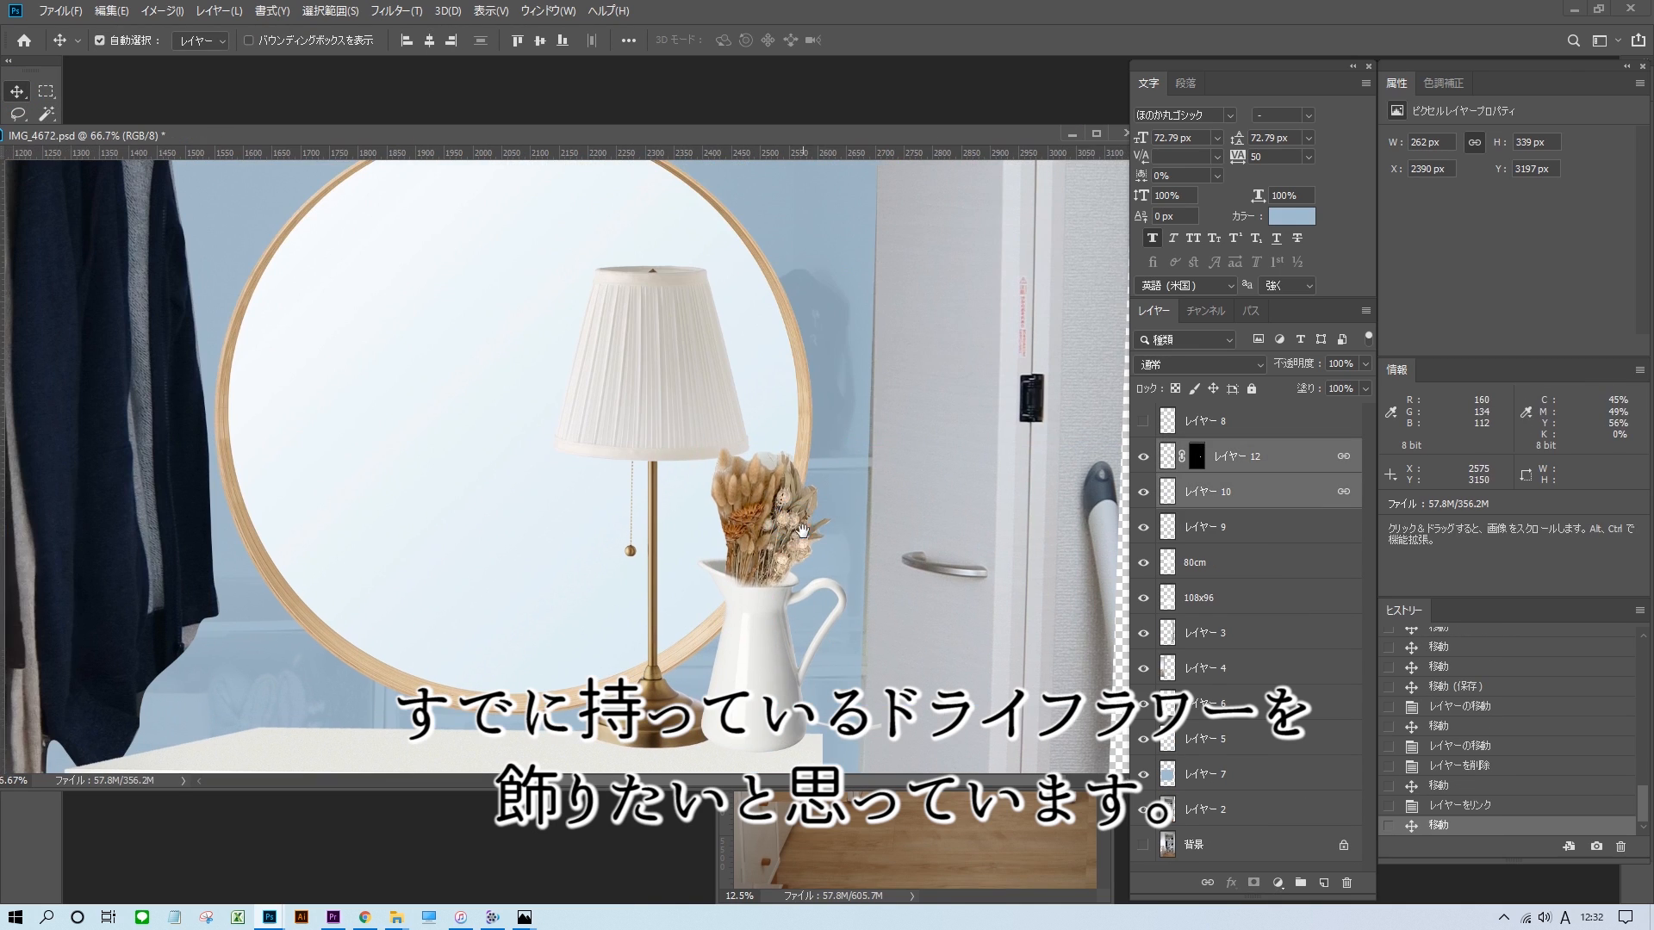
Enlarge the dried flower bouquet in the pitcher to about 124%.
left_click(1240, 456)
key("ctrl+t")
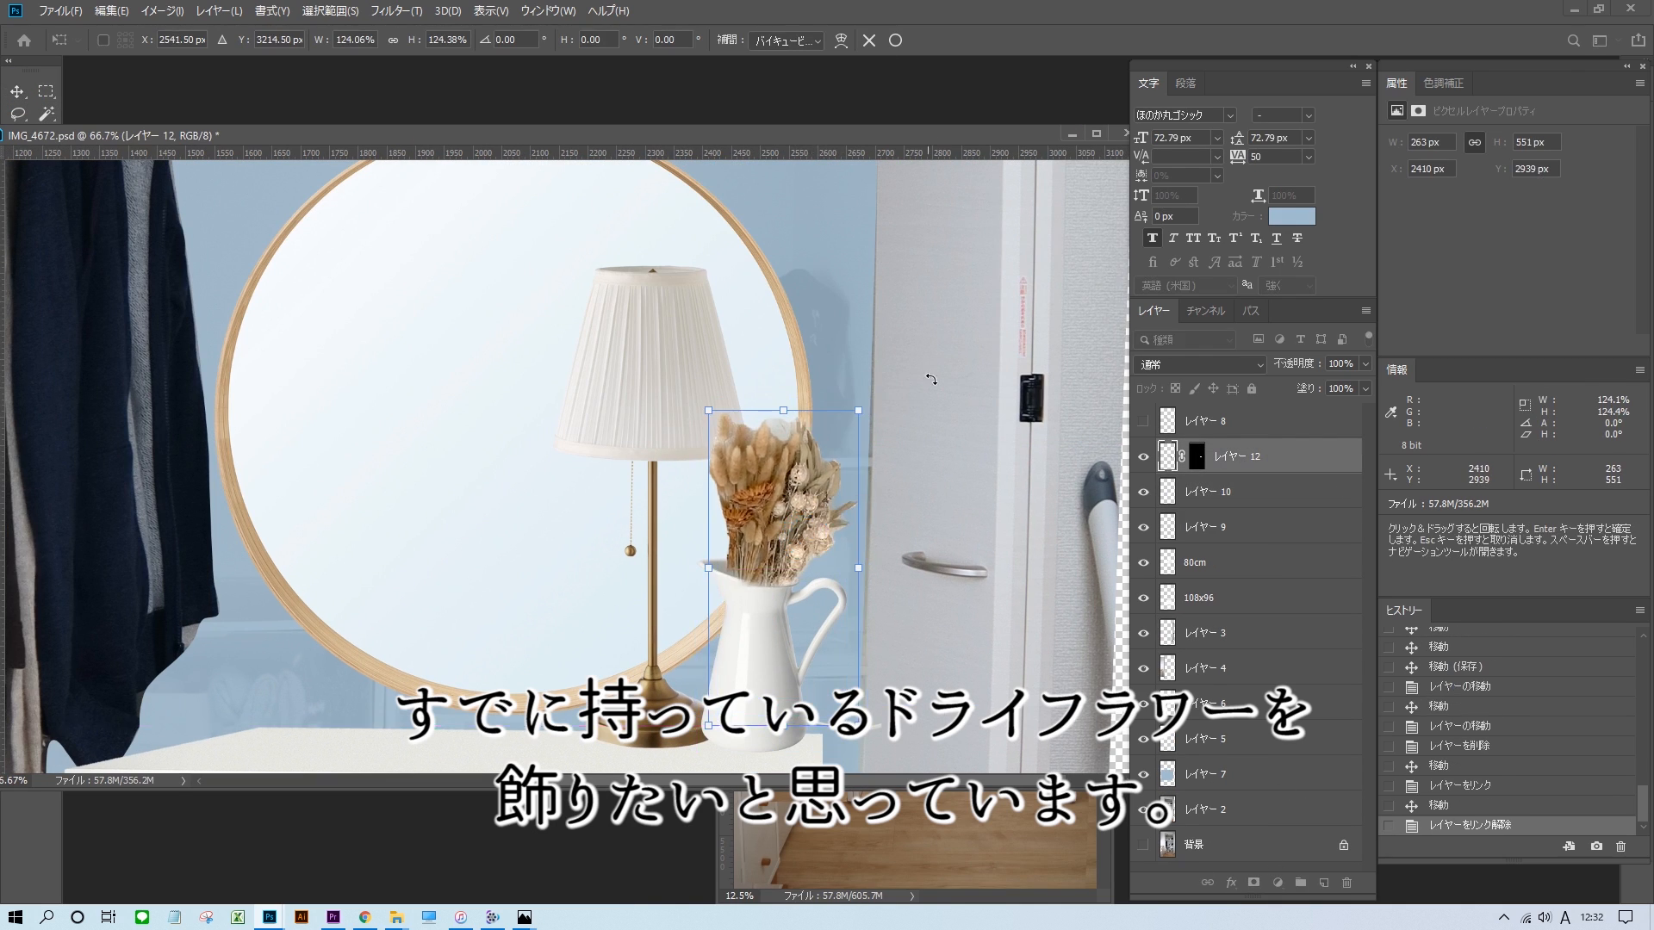
key("Return")
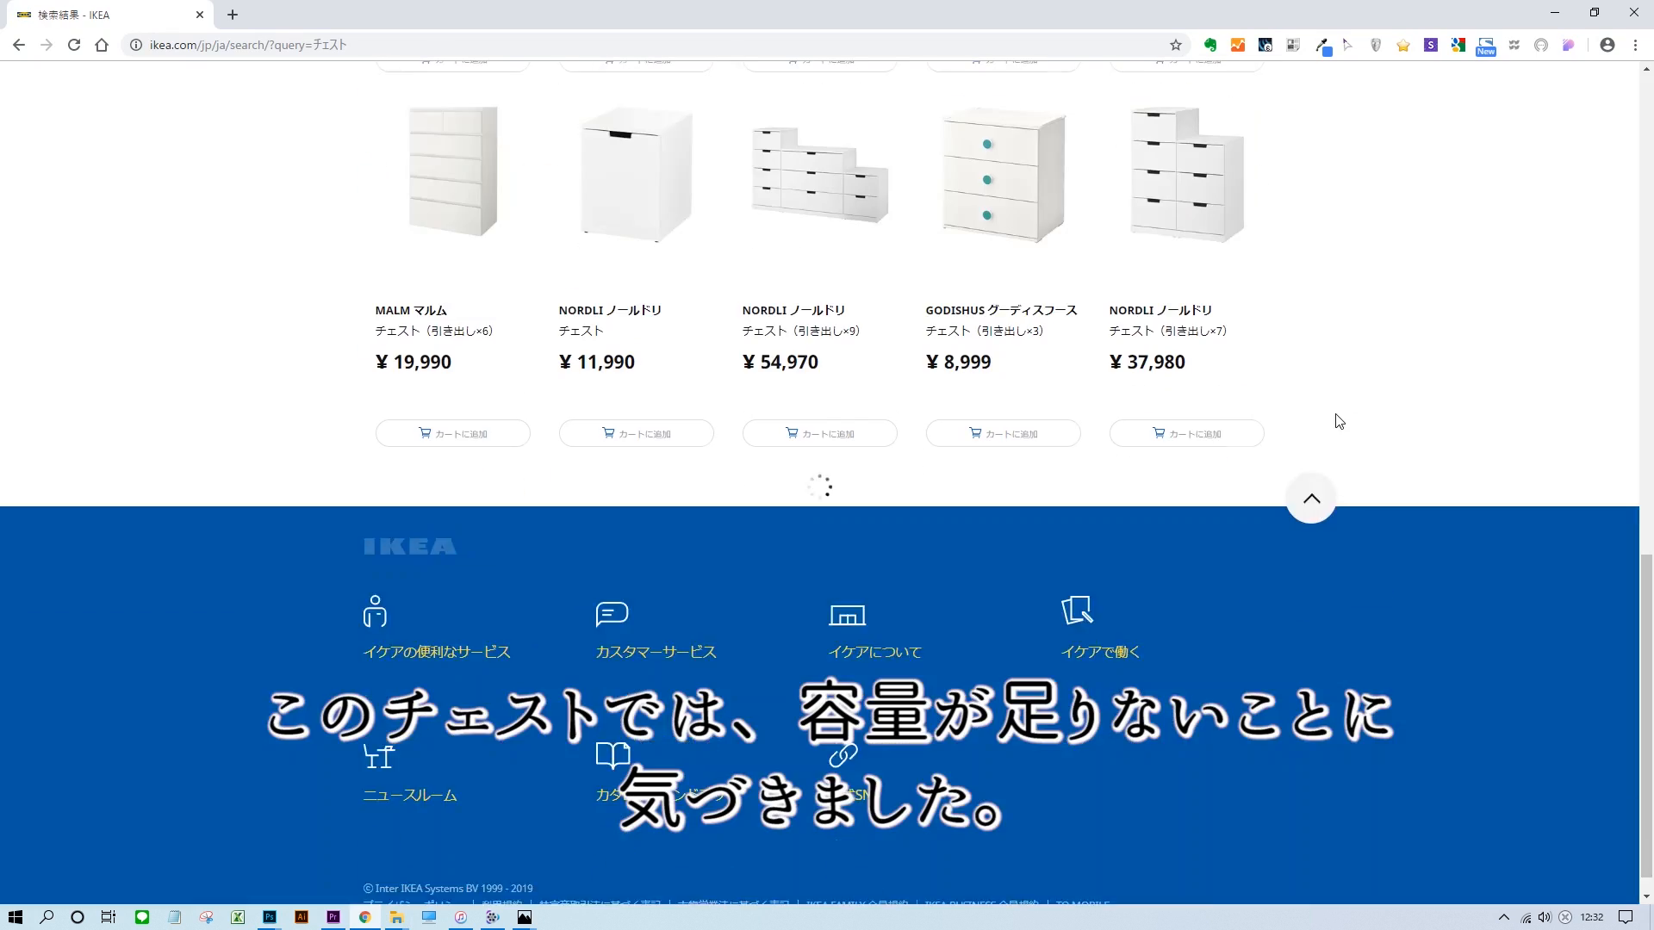
Browse the IKEA チェスト results in the browser for a roomier chest, open one candidate and look up its size.
scroll(1260, 489, "up", 10)
scroll(715, 502, "down", 10)
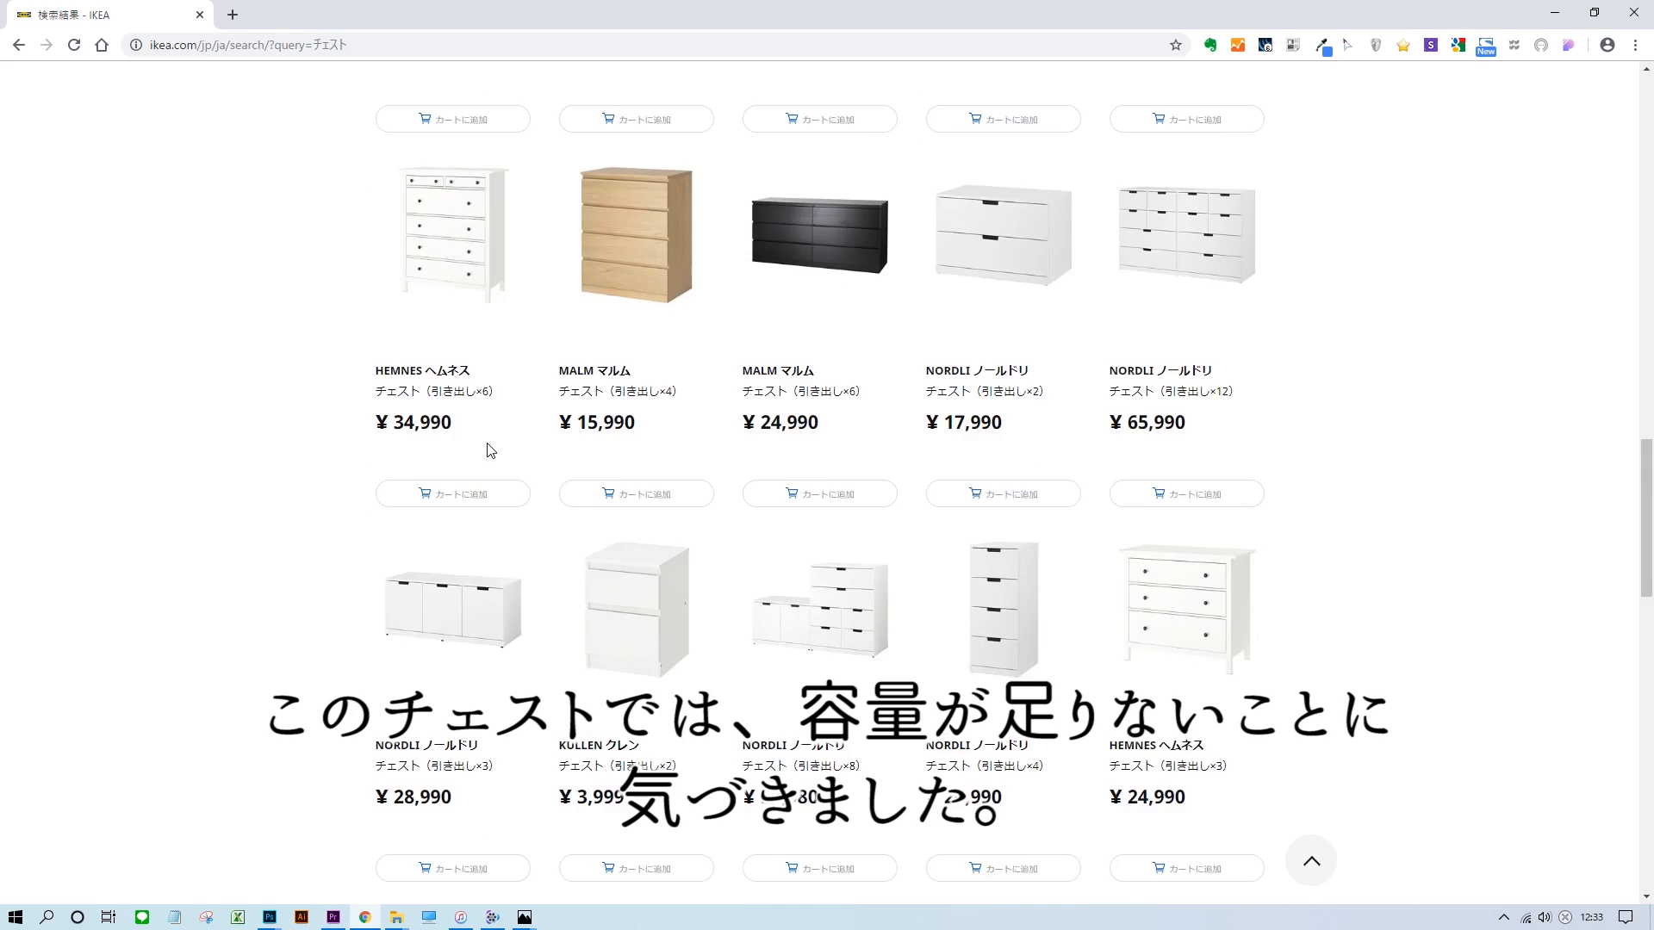
scroll(650, 431, "down", 5)
left_click(435, 362)
scroll(1058, 548, "down", 10)
left_click_drag(1074, 545, 1106, 545)
Return to the chest results, open the white five-drawer KOPPANG chest and look up its size.
scroll(1085, 539, "up", 5)
key("alt+Left")
scroll(1033, 491, "down", 5)
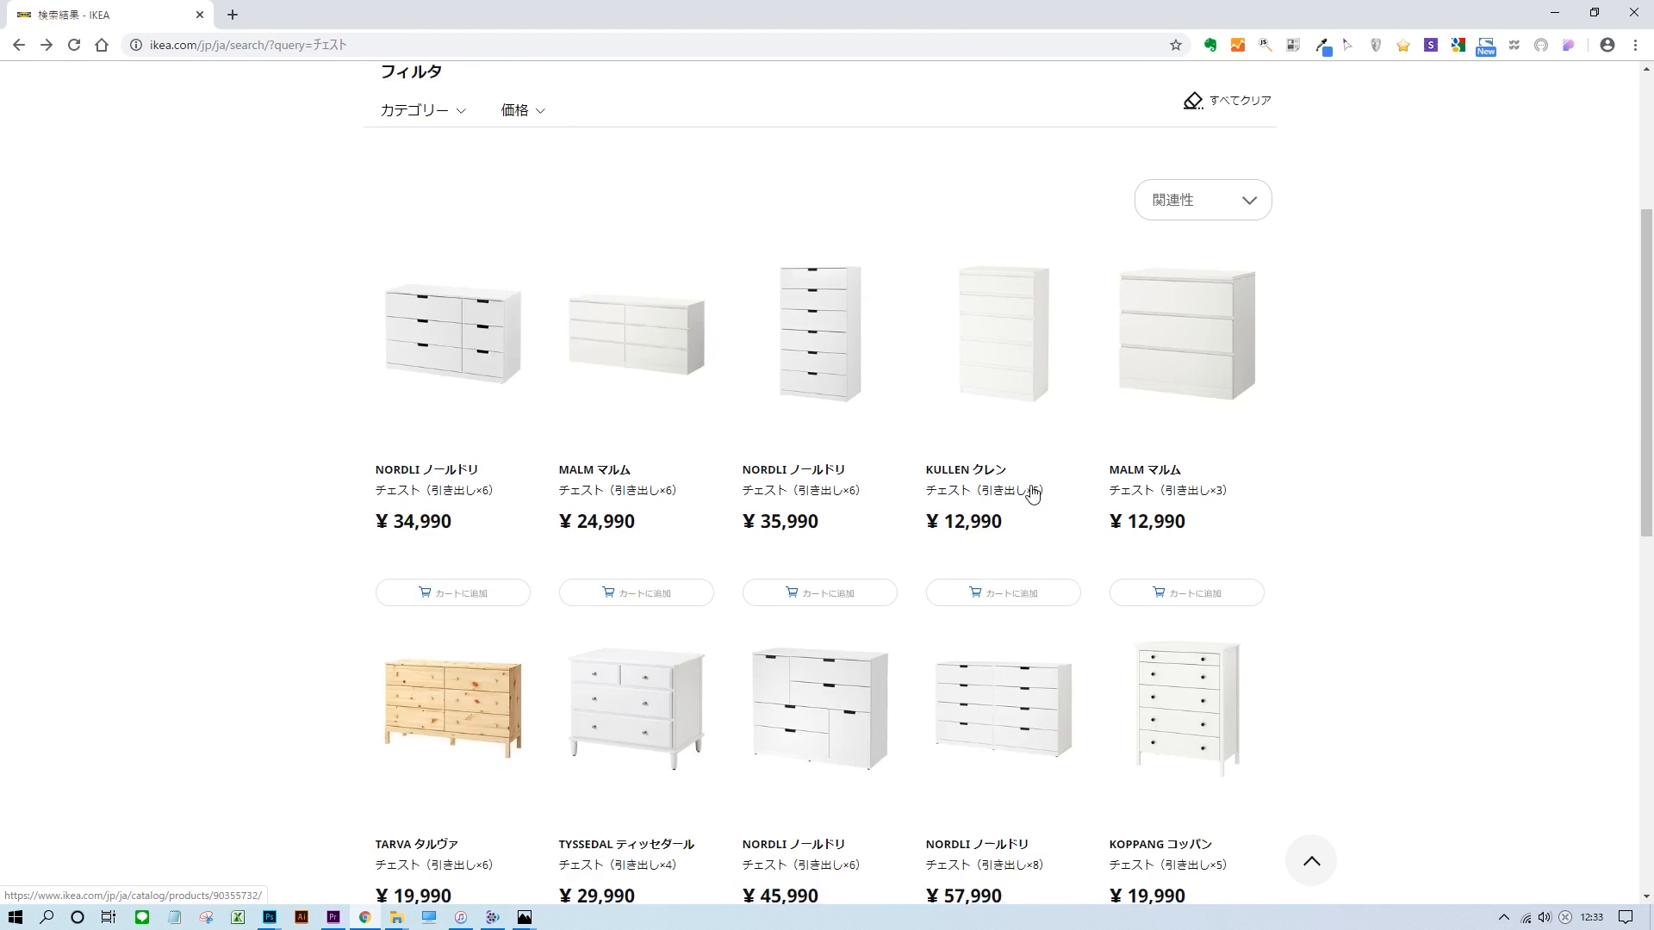
left_click(1174, 550)
scroll(1174, 550, "down", 2)
left_click_drag(928, 271, 1073, 273)
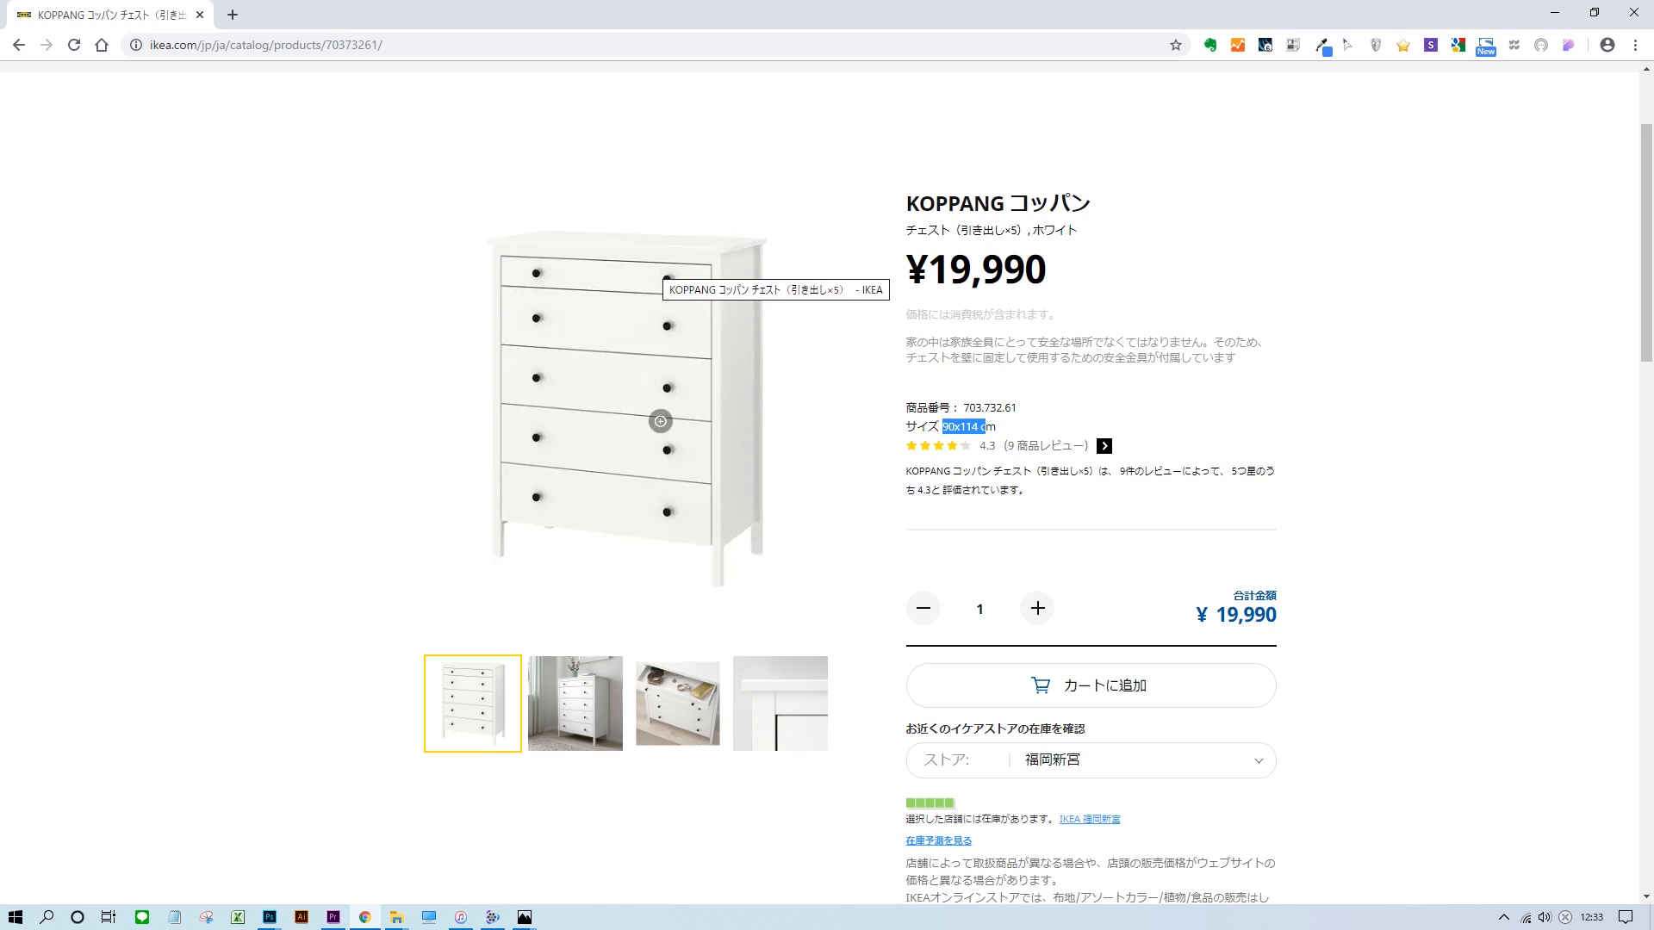
Bring the KOPPANG chest picture into the closet mockup and delete its white background with a Magic Wand tolerance of 5.
left_click(610, 351)
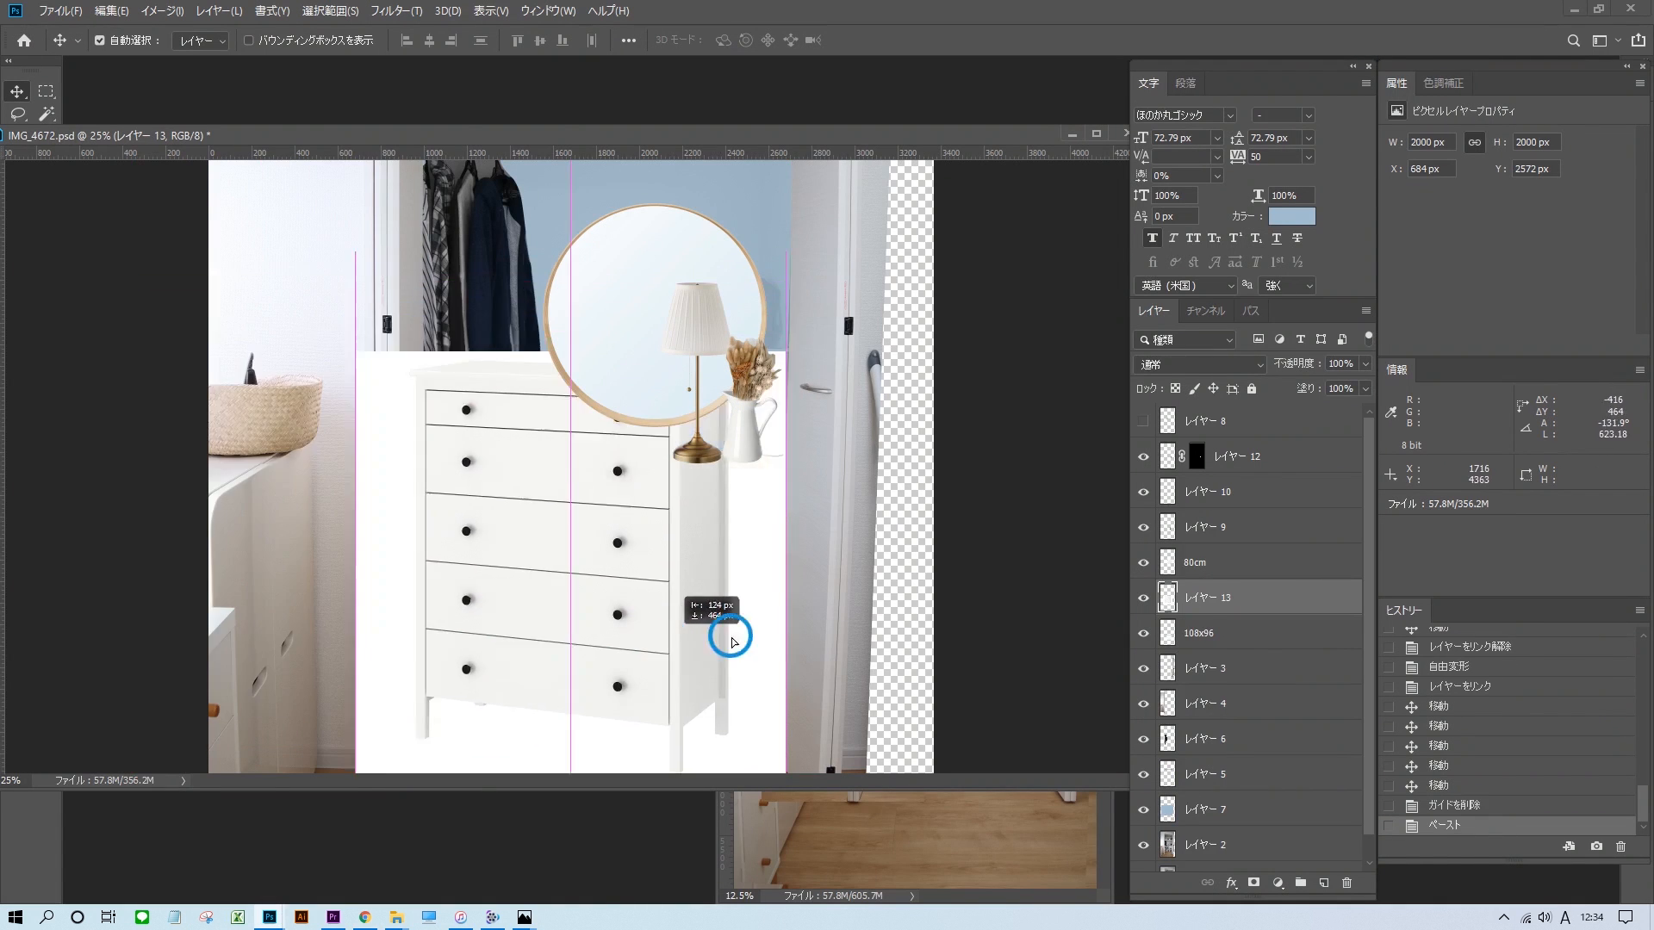
left_click_drag(731, 638, 416, 454)
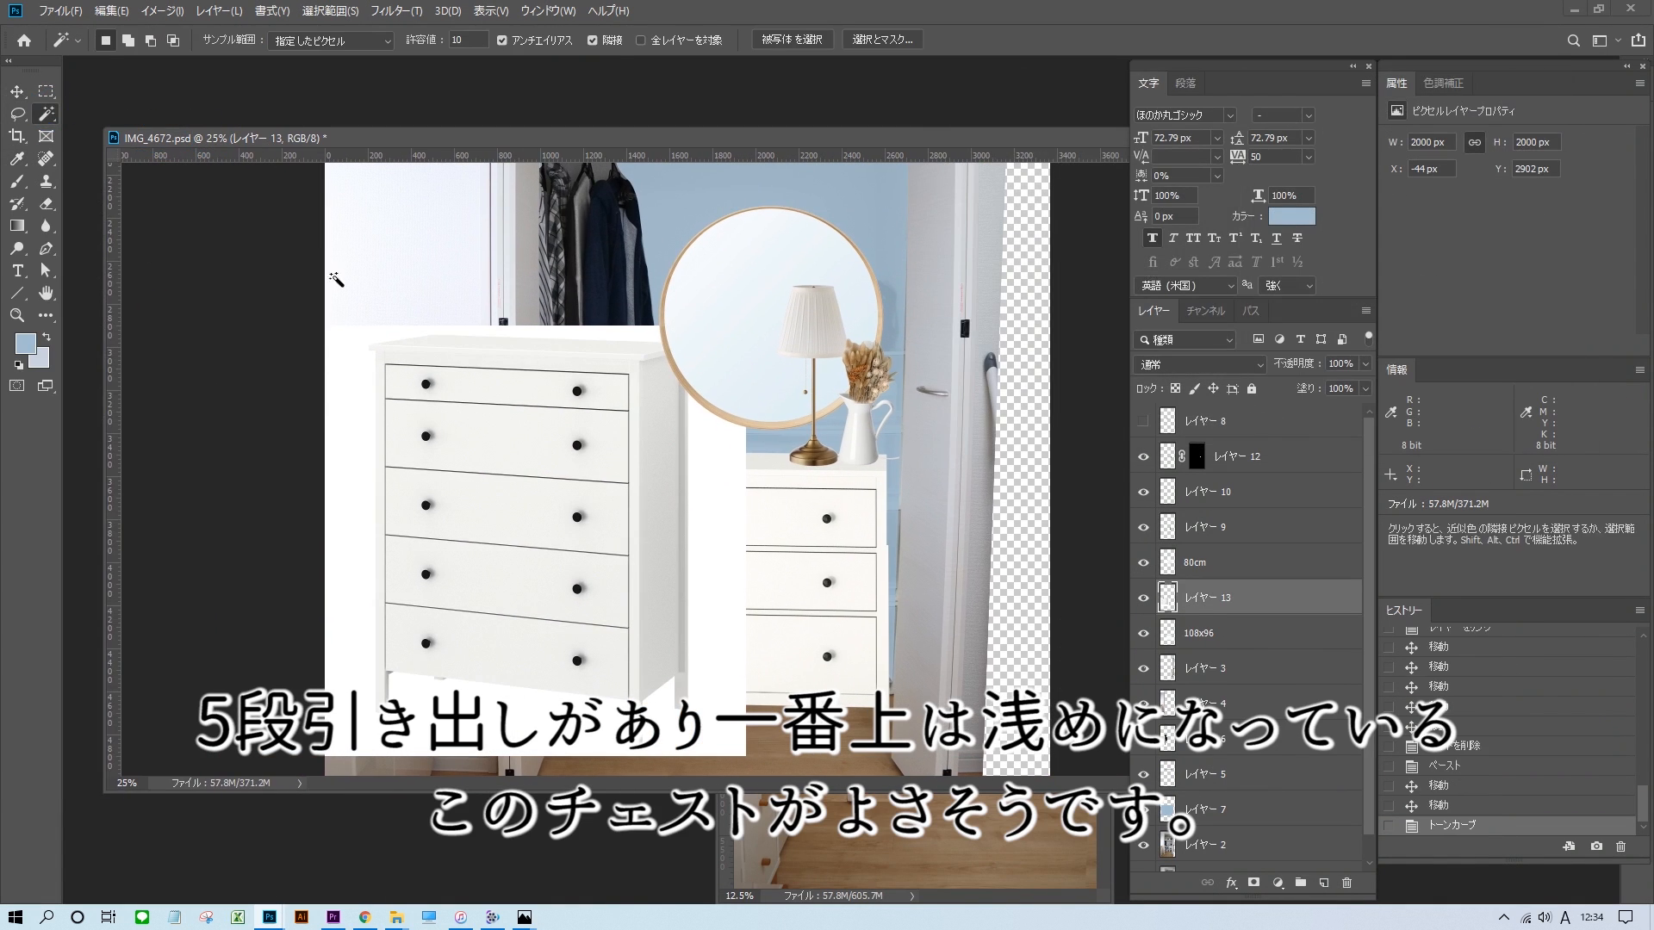
type("5")
left_click(520, 732)
key("Delete")
key("ctrl+d")
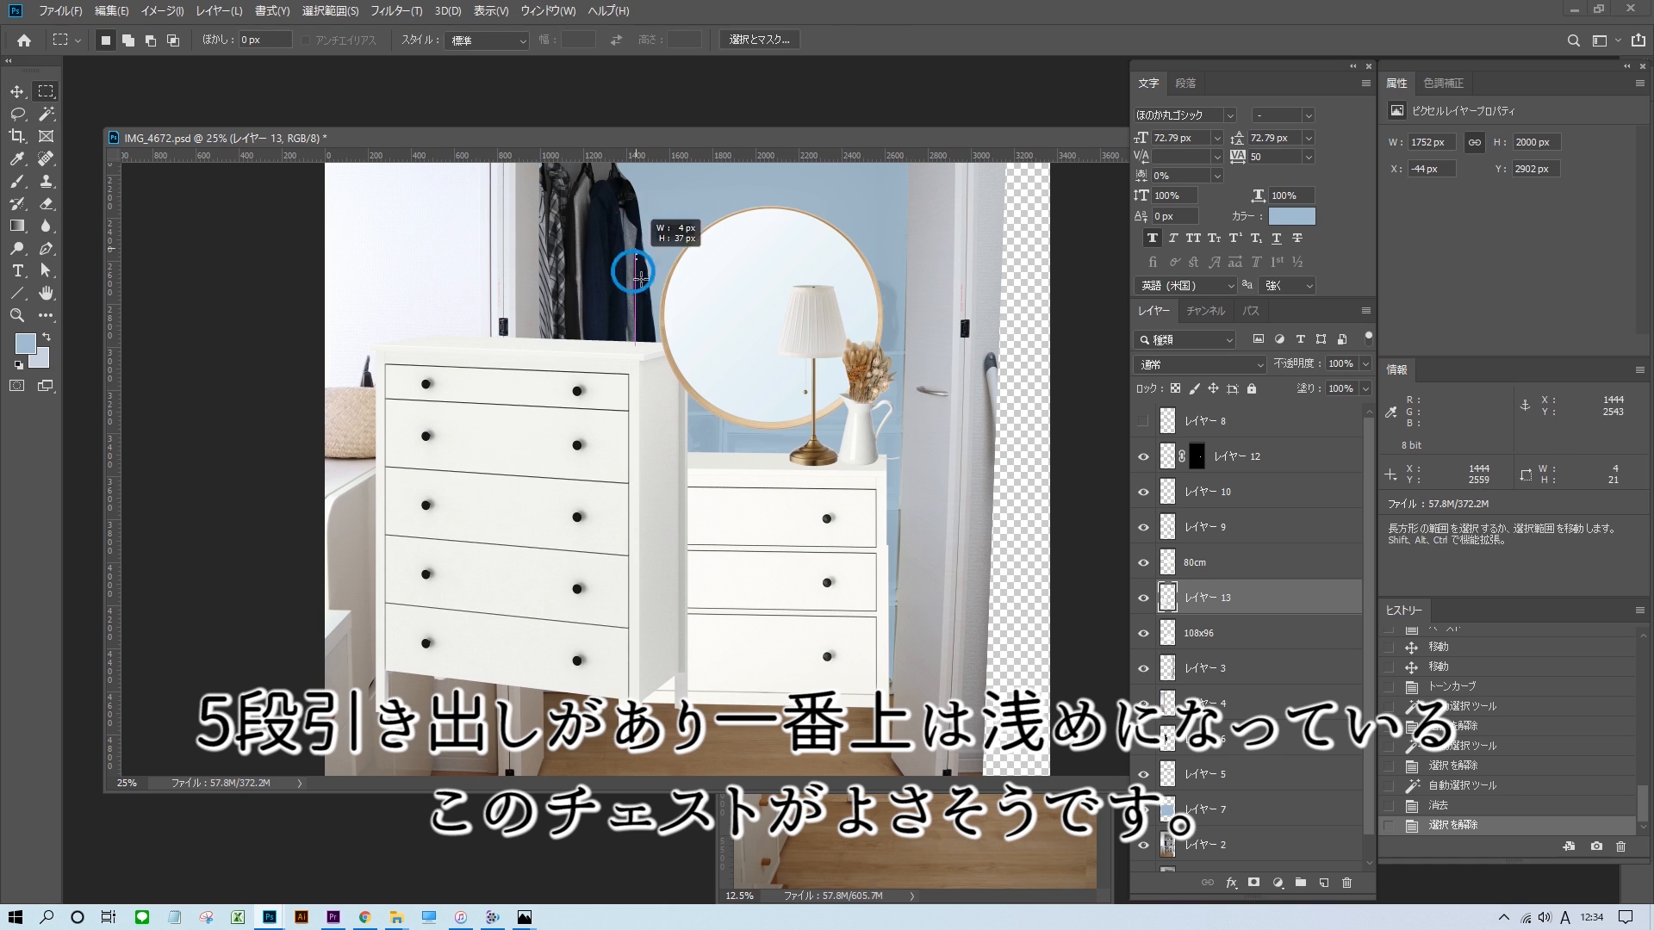
Skew the KOPPANG chest so its front faces straight ahead and place it in the closet over the three-drawer chest.
scroll(636, 248, "down", 3)
left_click_drag(628, 677, 636, 685)
left_click_drag(632, 679, 634, 685)
scroll(641, 274, "up", 3)
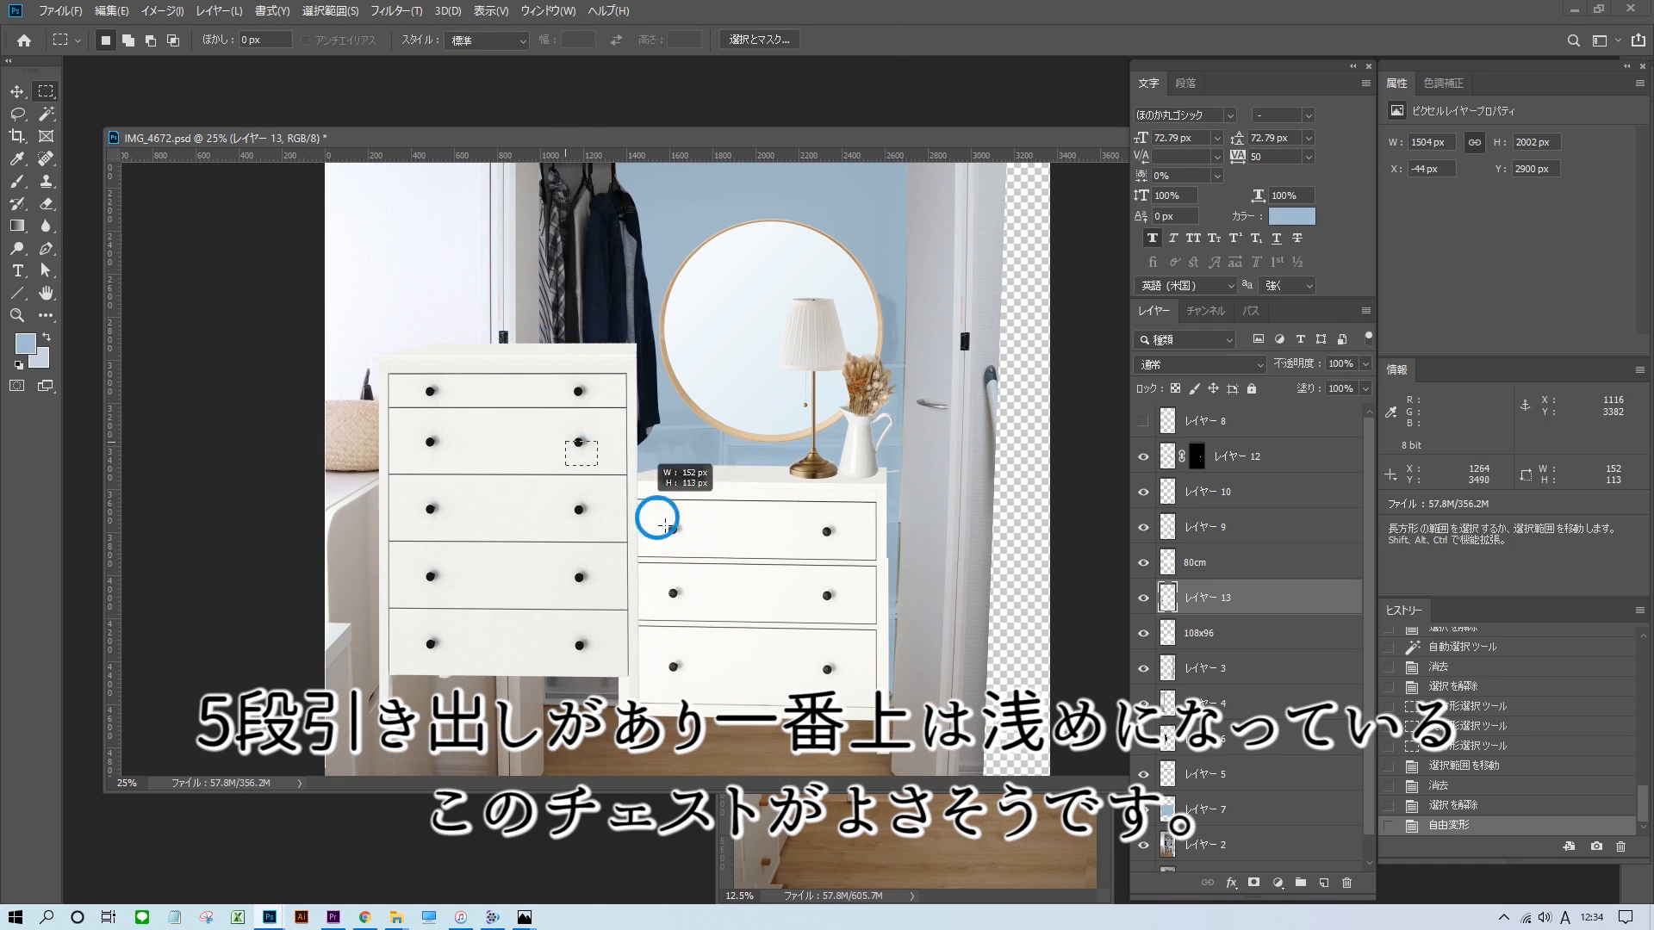
left_click_drag(665, 517, 658, 345)
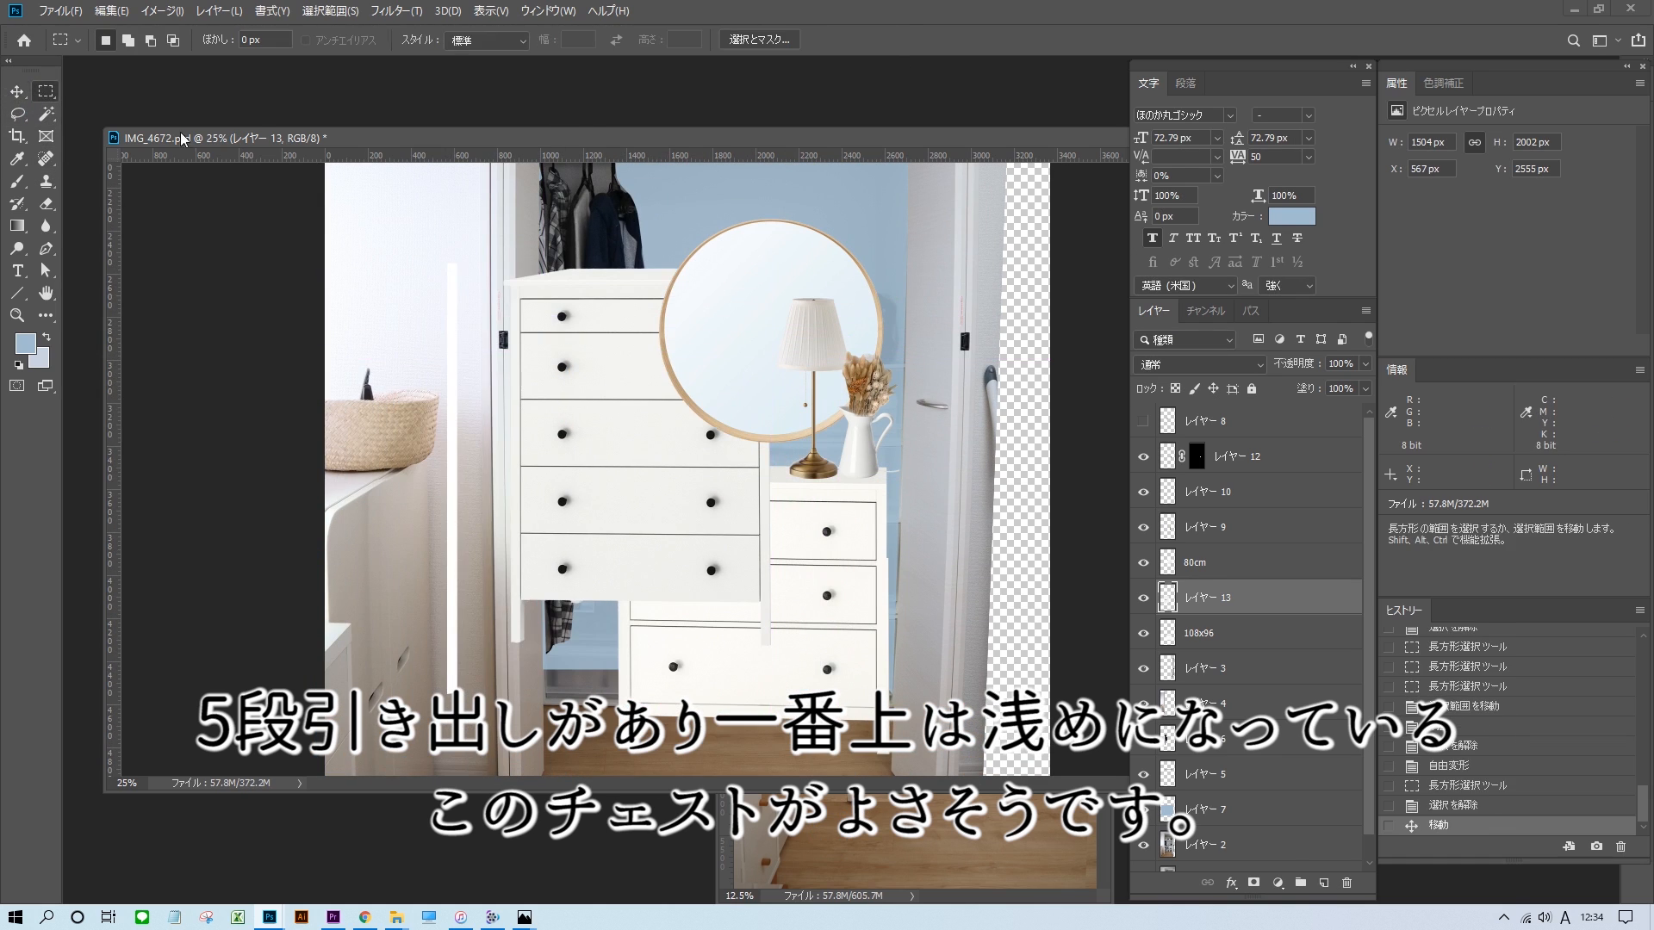
left_click(17, 92)
left_click_drag(637, 448, 747, 556)
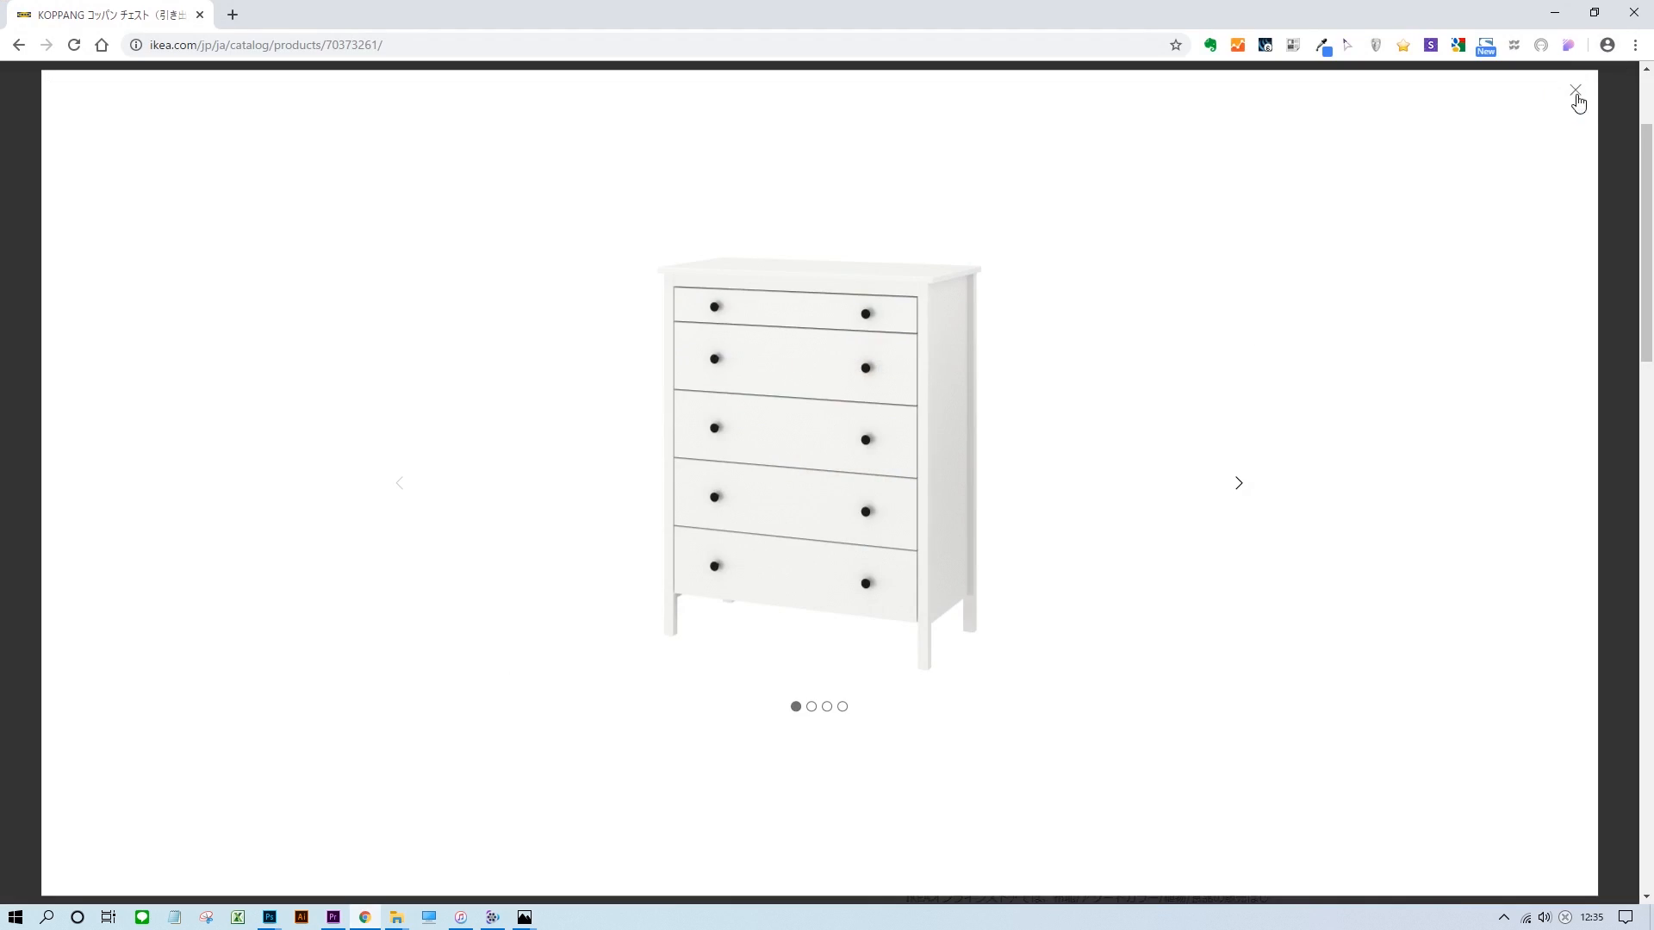
Name the new chest's layer 90x114 cm and move the chest with its lamp and pitcher toward the closet's right side.
left_click(1576, 100)
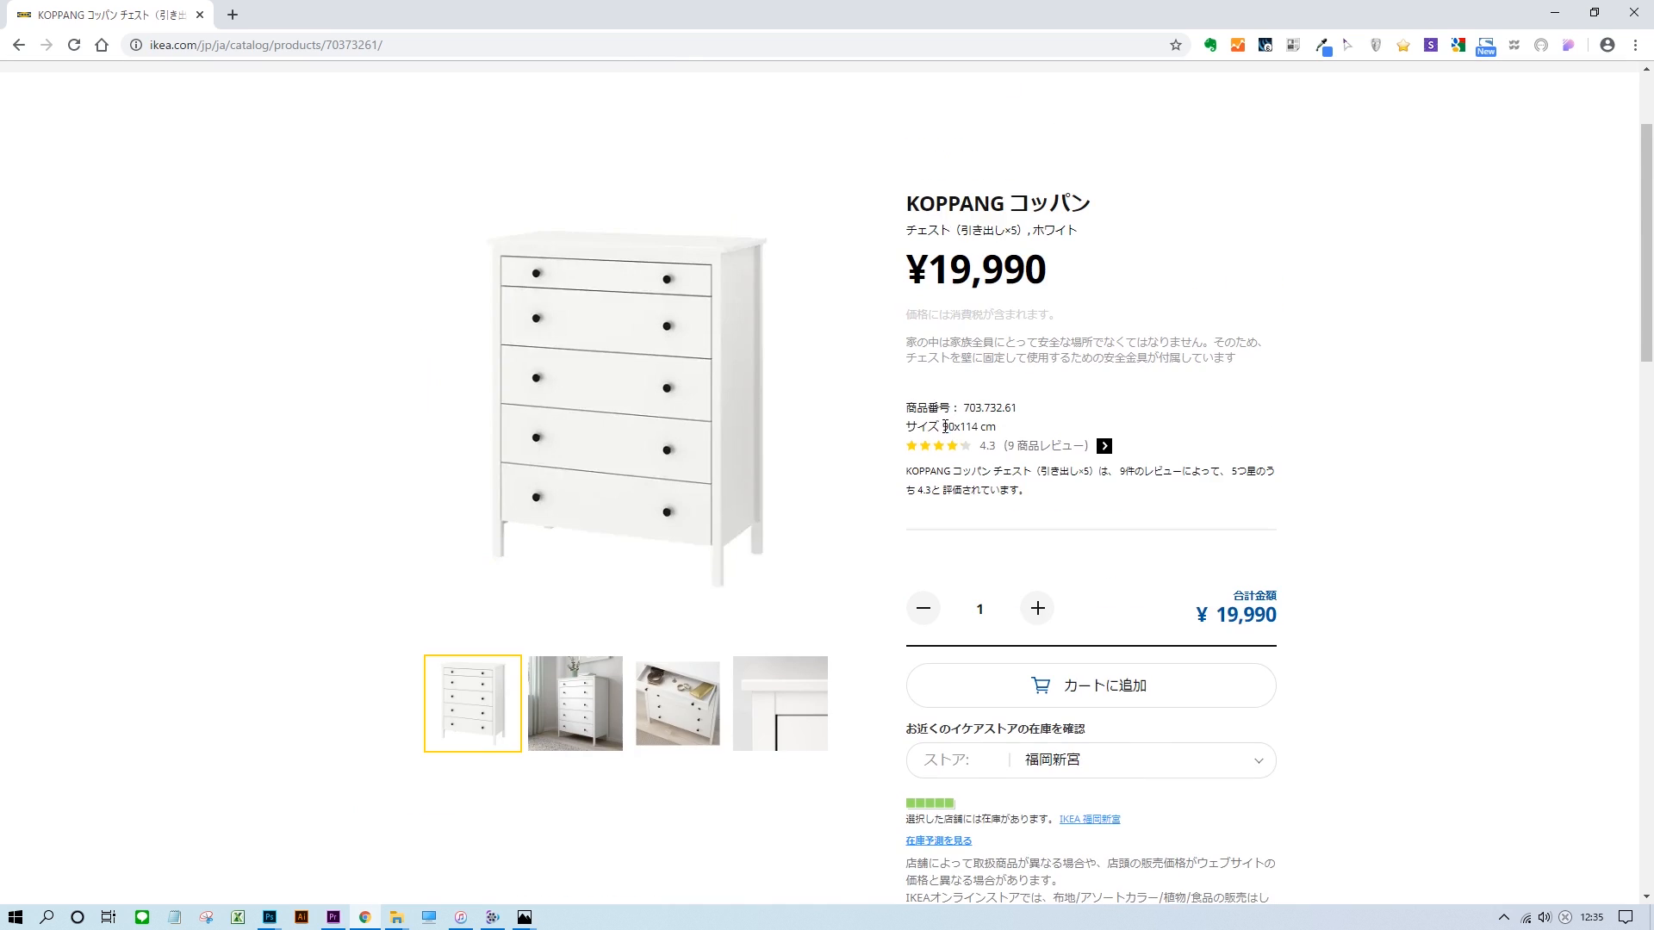
double_click(1225, 571)
type("90x114 cm")
key("Return")
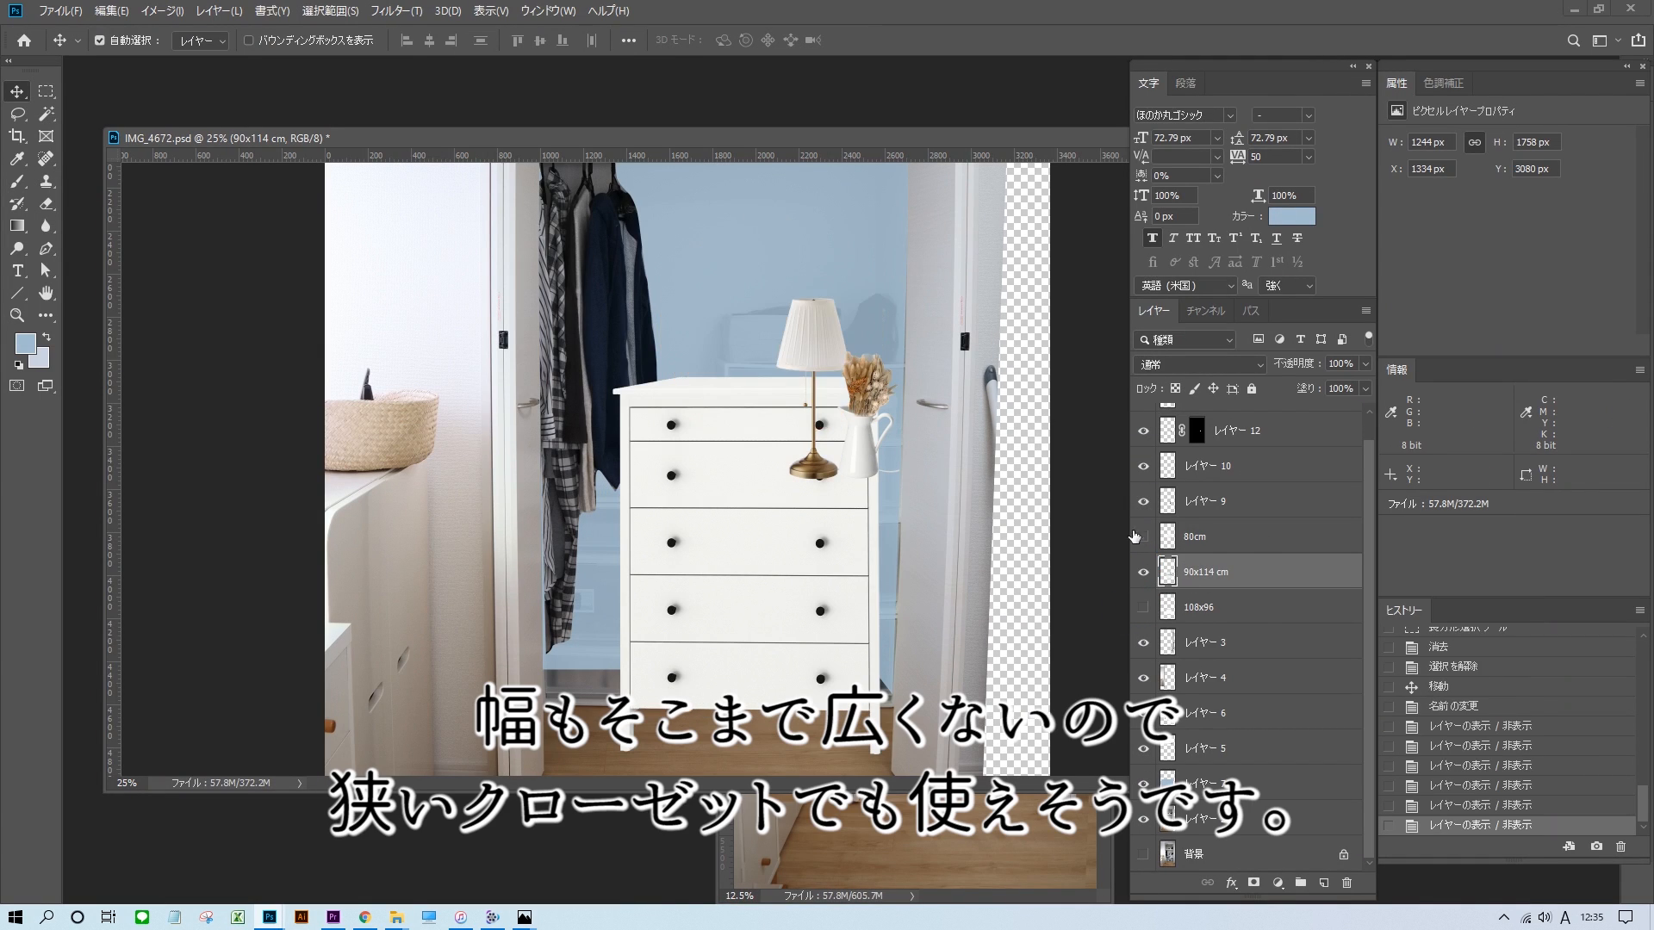
left_click_drag(810, 482, 835, 482)
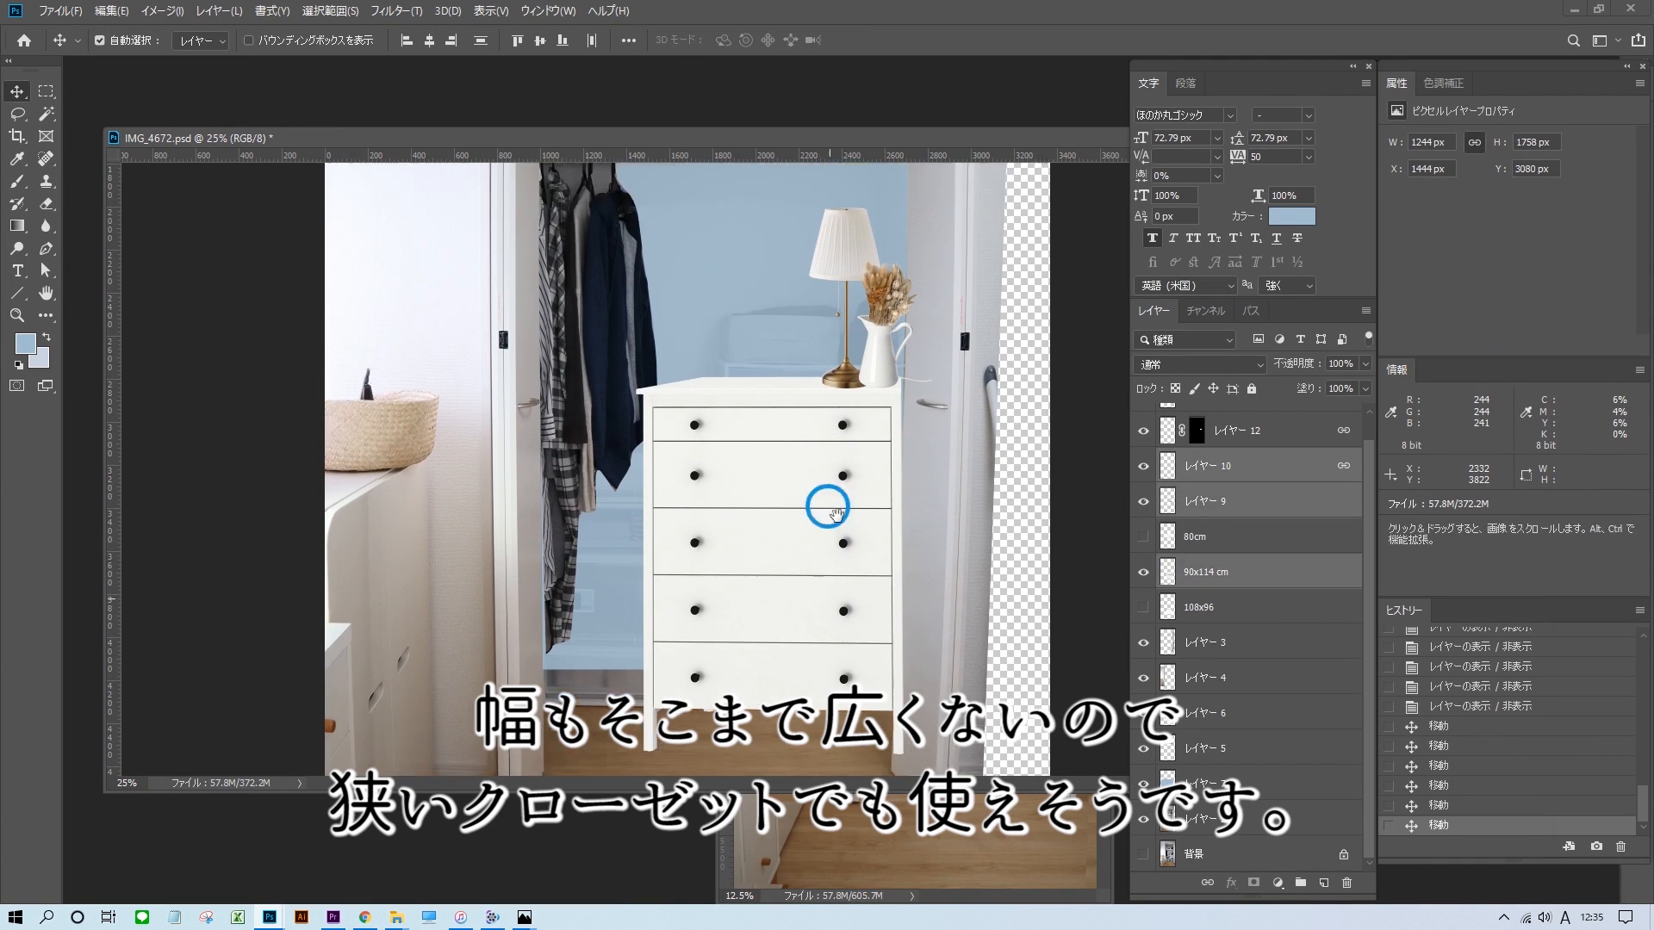
left_click_drag(827, 491, 892, 602)
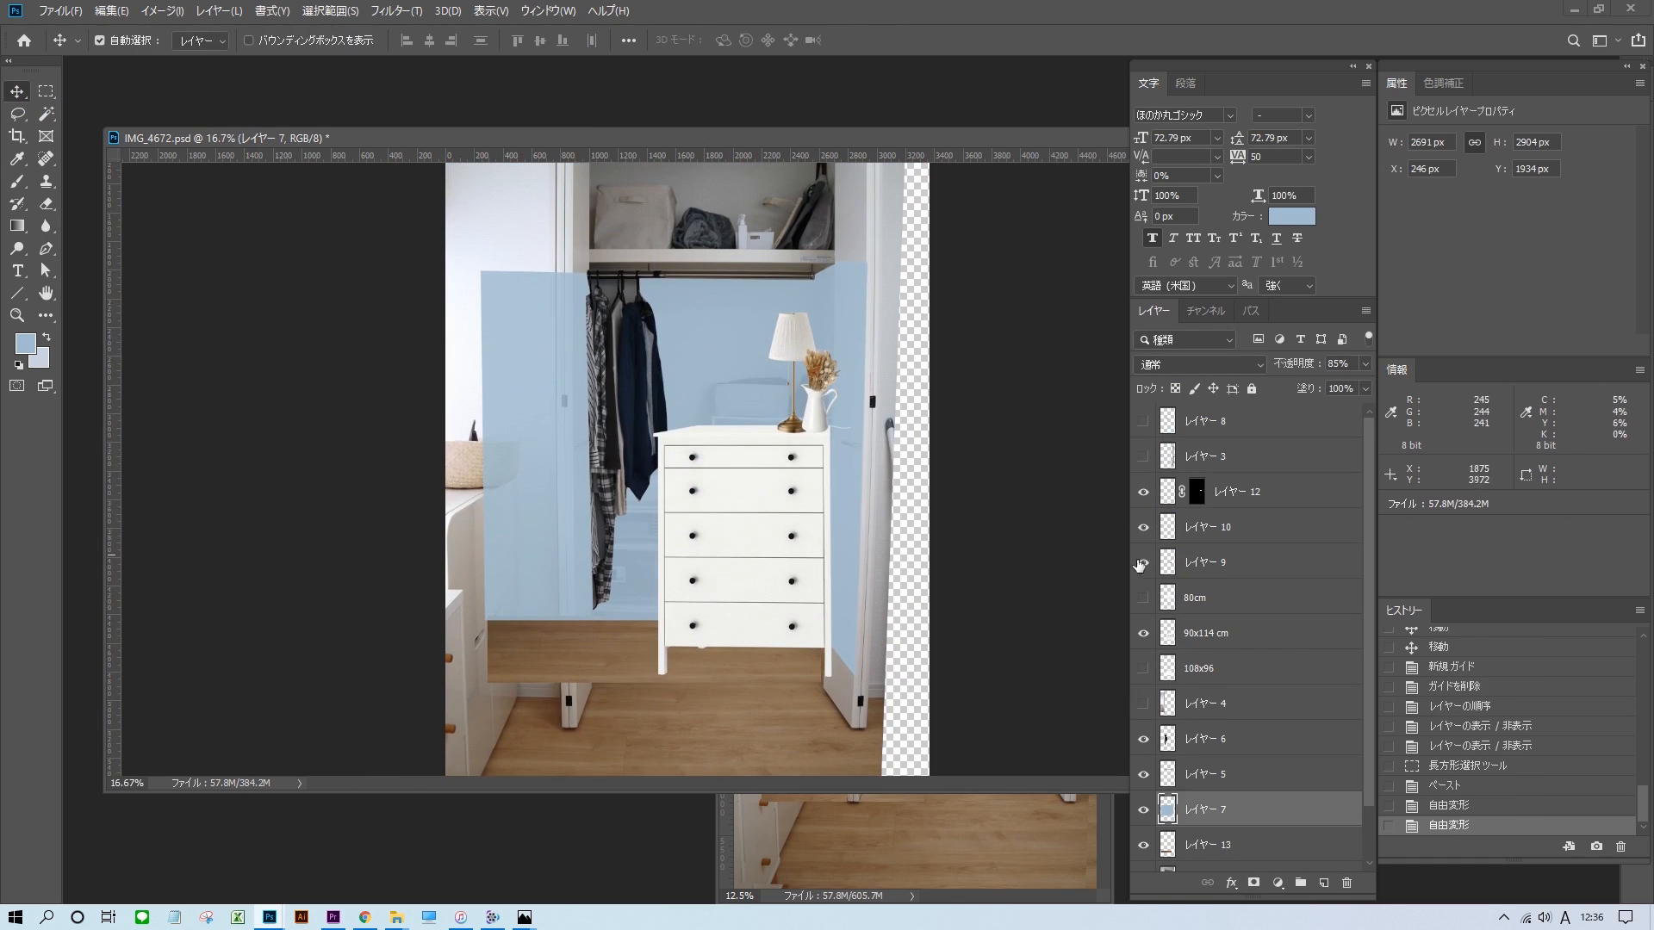
Lower the blue wall layer's opacity to 96%.
left_click(1365, 364)
left_click_drag(1365, 385, 1361, 385)
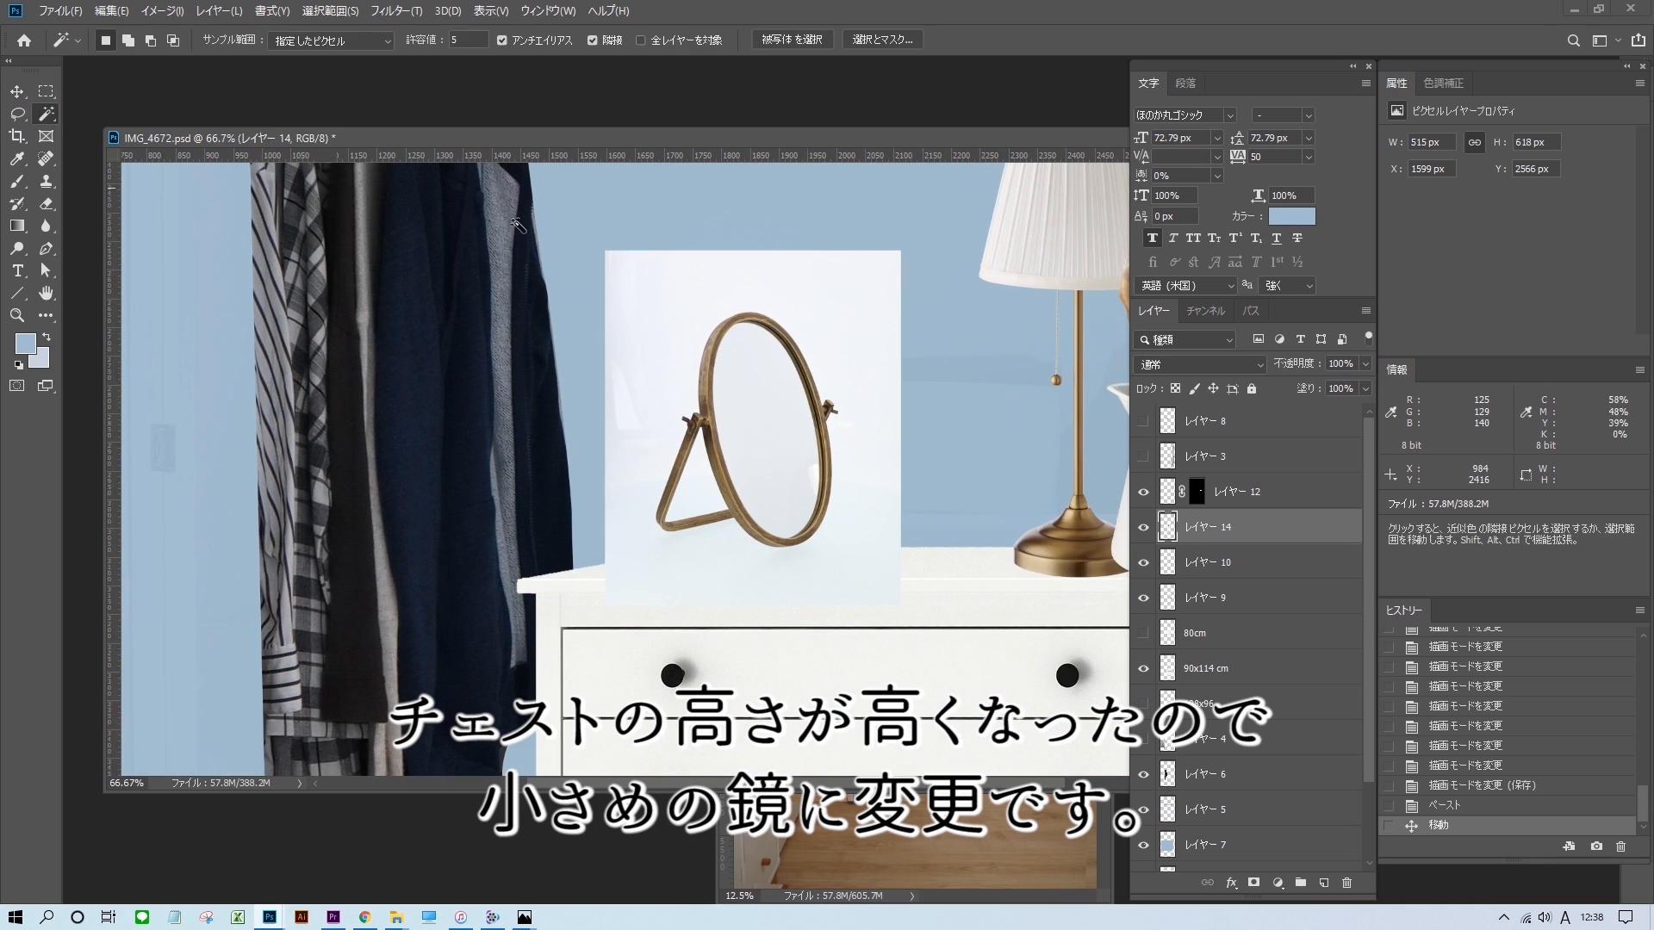
Delete the background around the small brass table mirror and stand it on the chest top, one layer further forward.
left_click(608, 405)
key("Delete")
key("ctrl+d")
key("v")
left_click_drag(780, 455, 739, 479)
key("ctrl+]")
key("ctrl+minus")
key("ctrl+minus")
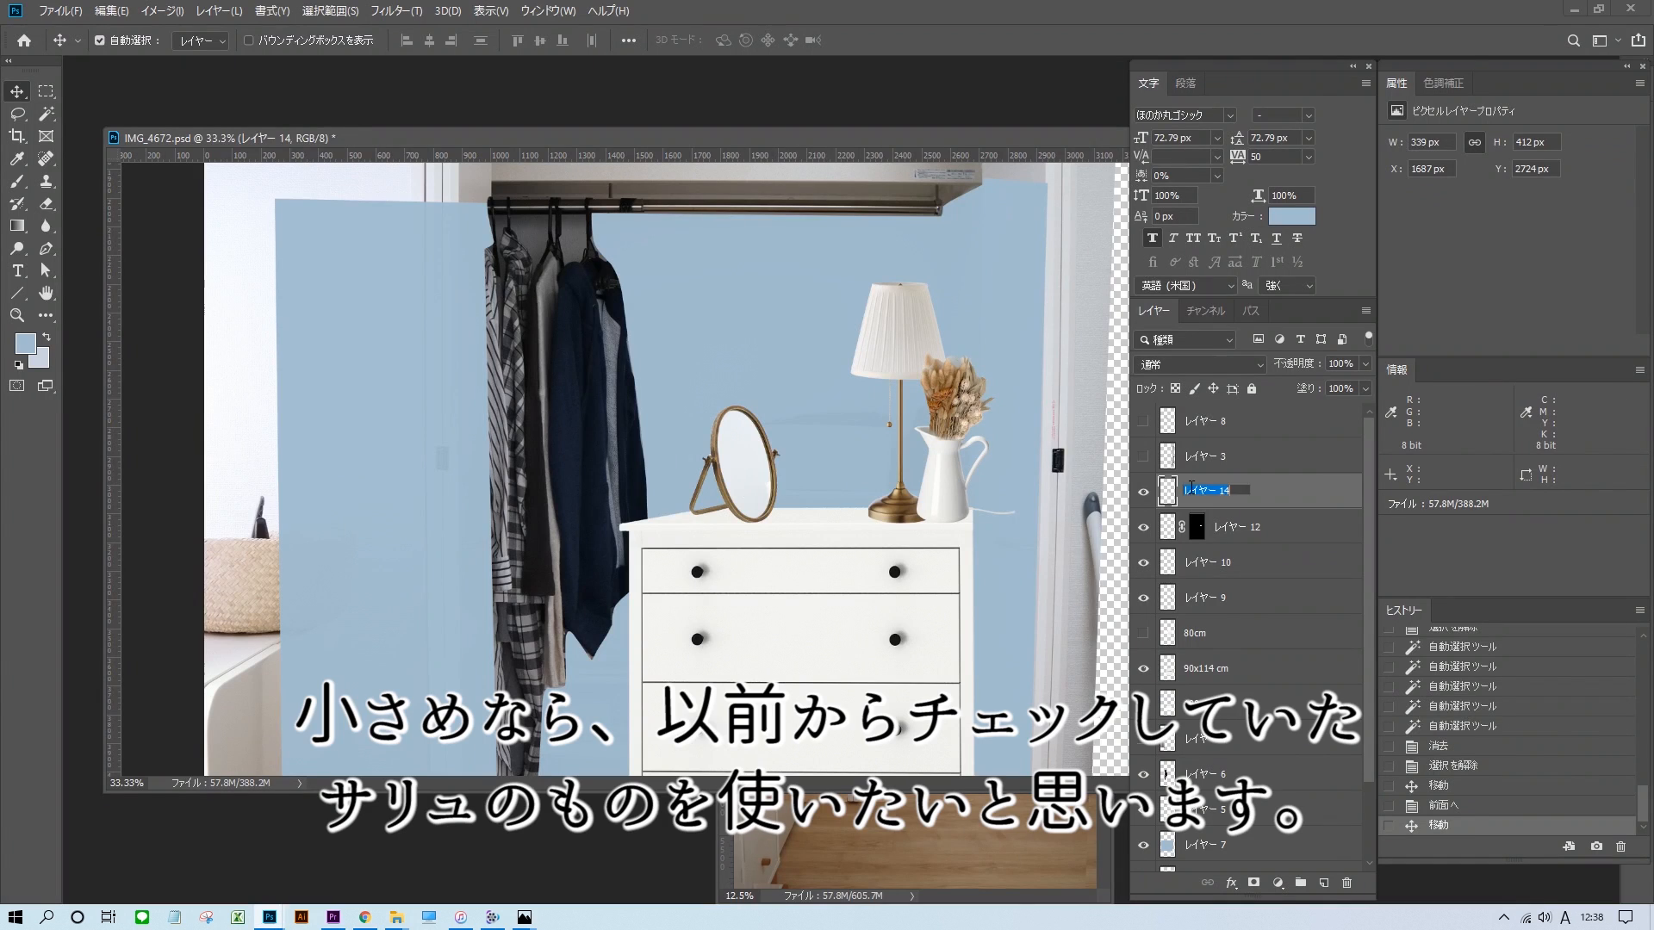
Name the mirror layer 幅20/高さ30cm and enlarge the mirror at the left end of the chest top.
key("ctrl+t")
left_click_drag(806, 380, 812, 372)
key("Return")
left_click_drag(758, 428, 720, 443)
key("ctrl+minus")
key("ctrl+minus")
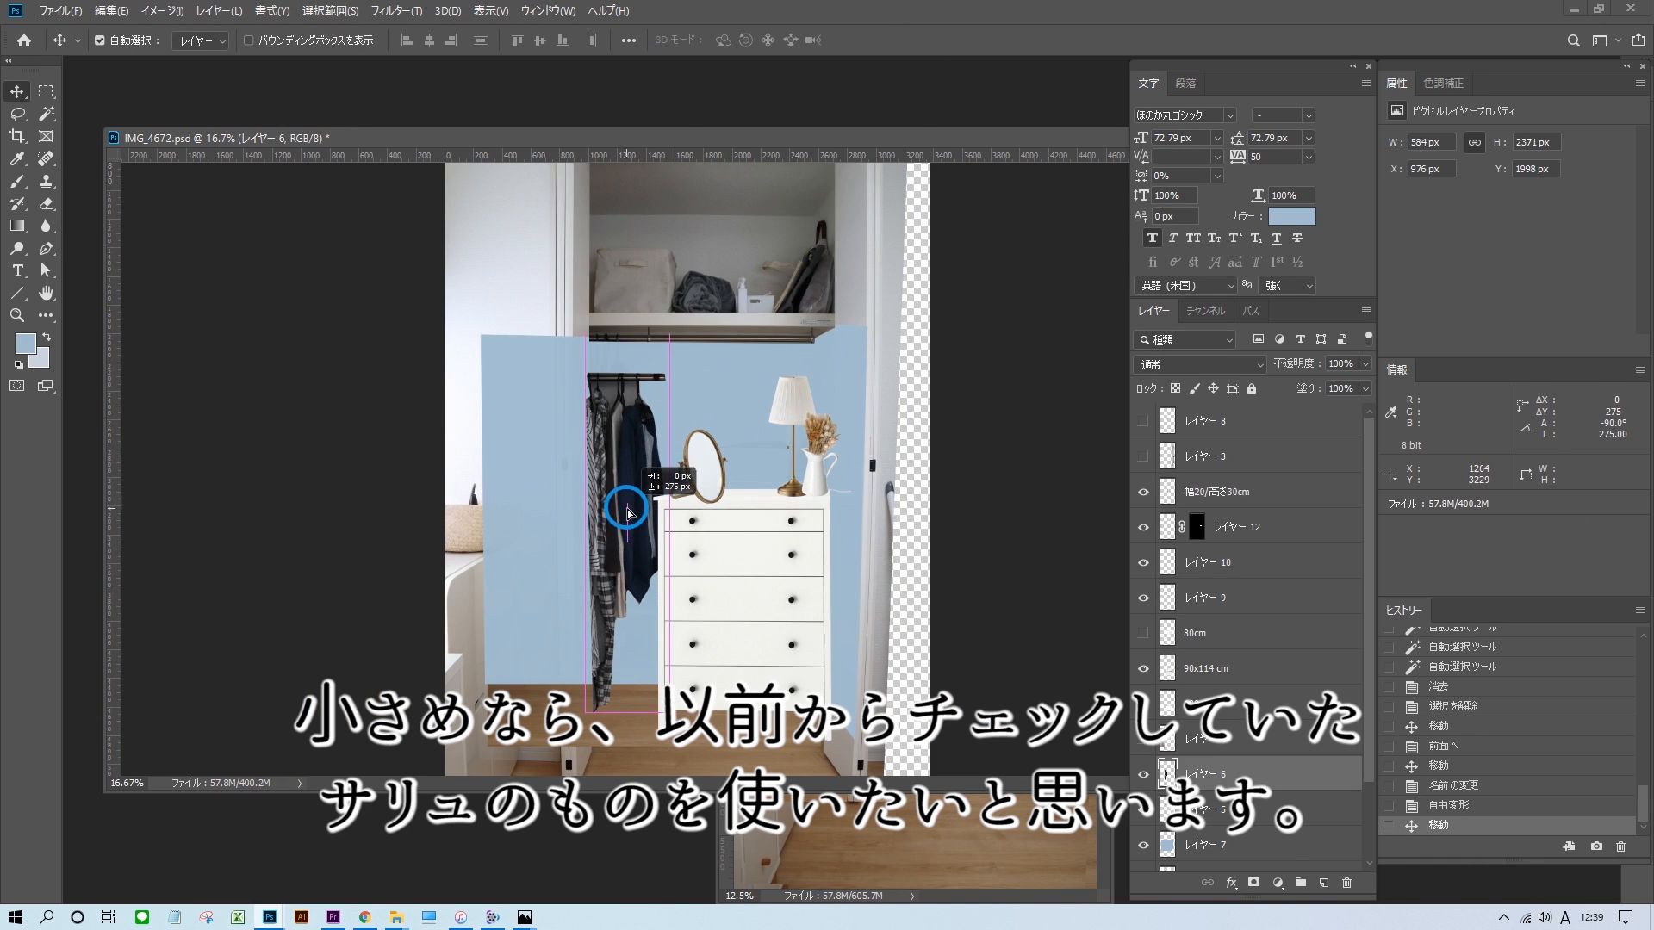
key("Escape")
key("ctrl+plus")
key("ctrl+plus")
key("m")
left_click_drag(465, 298, 990, 359)
left_click_drag(950, 333, 948, 328)
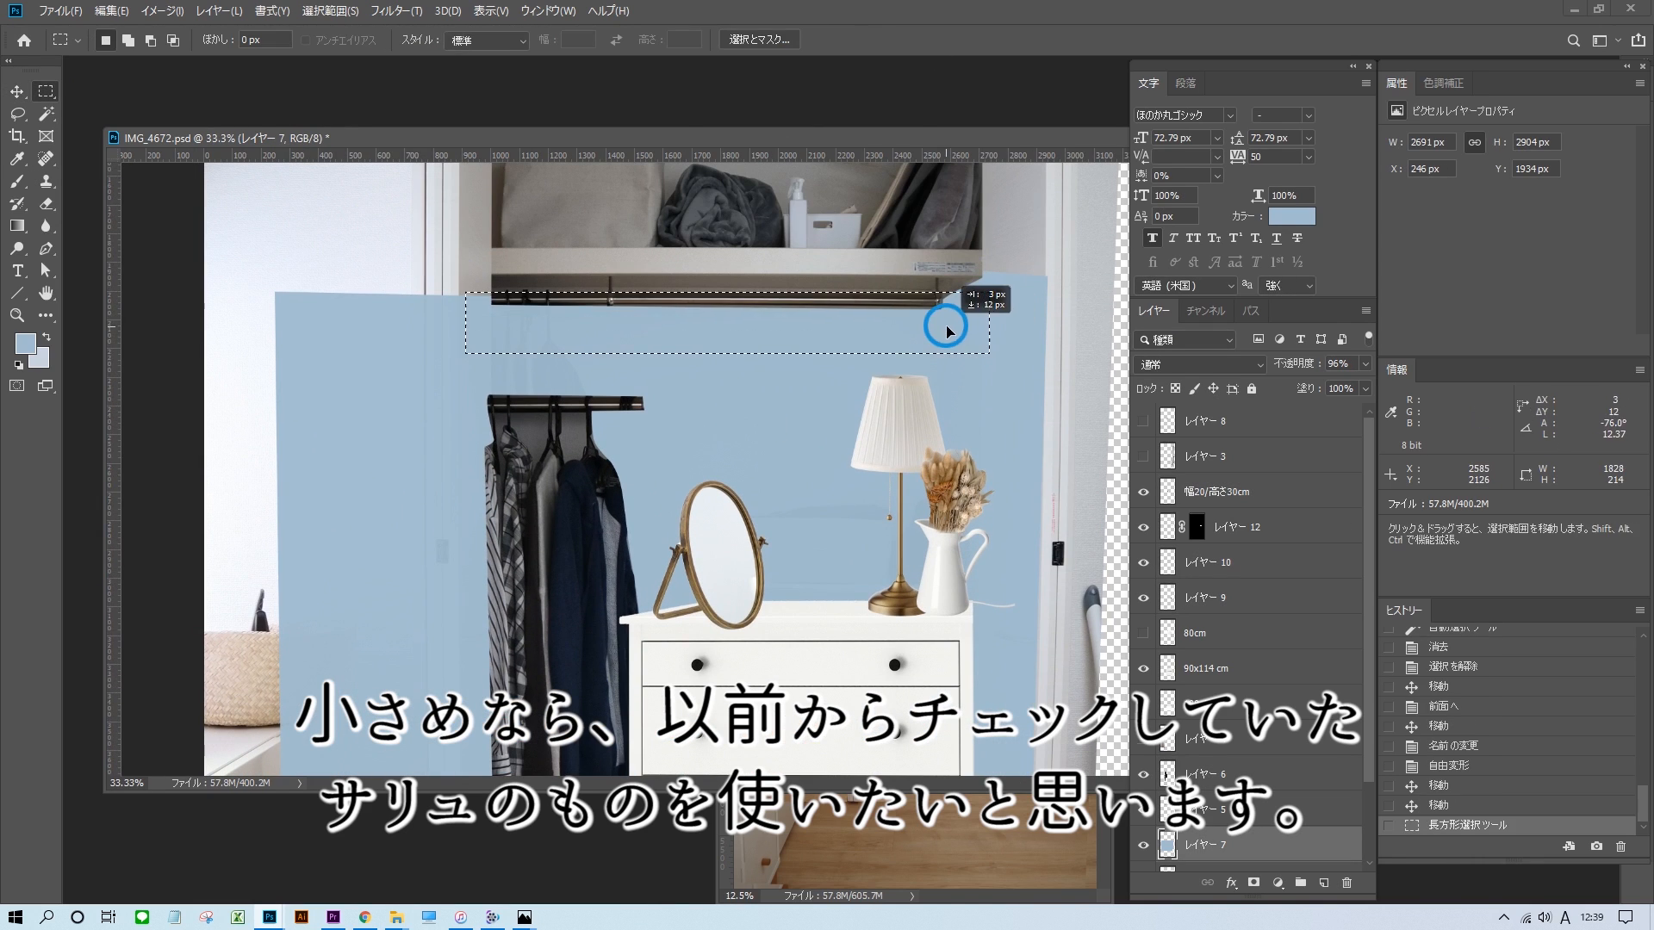
key("Delete")
key("ctrl+d")
key("ctrl+z")
key("ctrl+z")
key("v")
left_click(770, 281)
key("ctrl+d")
Select the strip along the existing clothes rail beneath the shelf and delete it.
key("m")
mouse_move(458, 292)
left_mouse_down()
mouse_move(989, 358)
mouse_move(988, 409)
left_mouse_up()
left_click_drag(556, 331, 552, 333)
key("Delete")
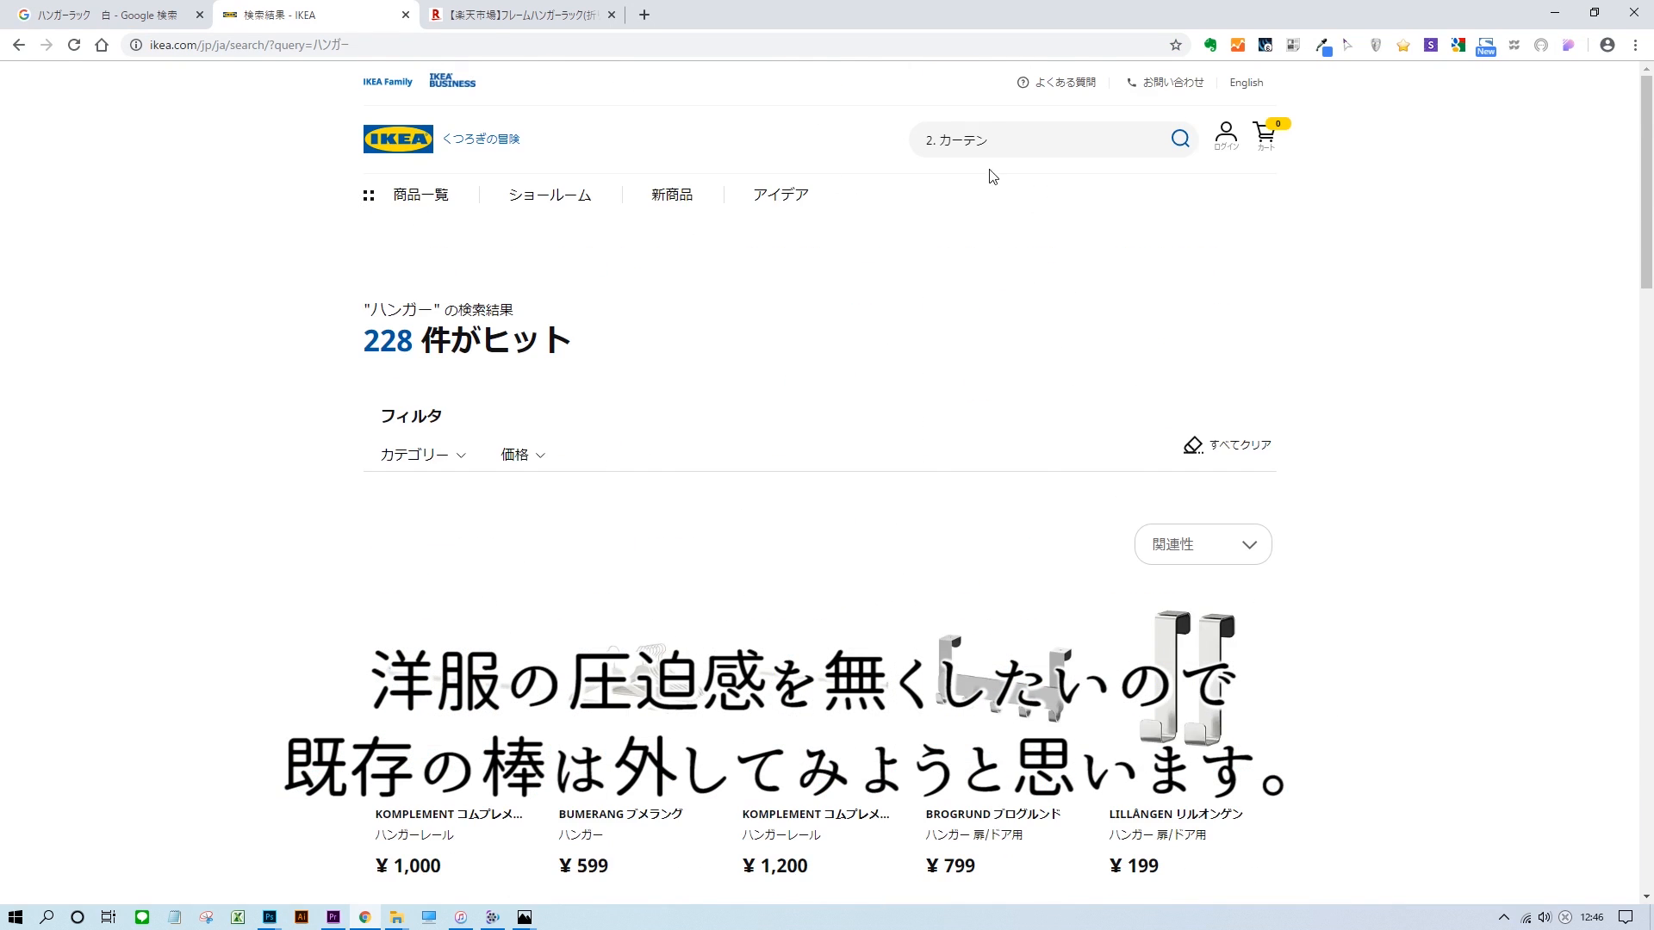
Switch to the browser, search the IKEA store for ハンガーラック and open a white clothes rack.
left_click(1026, 138)
type("ハンガーラック")
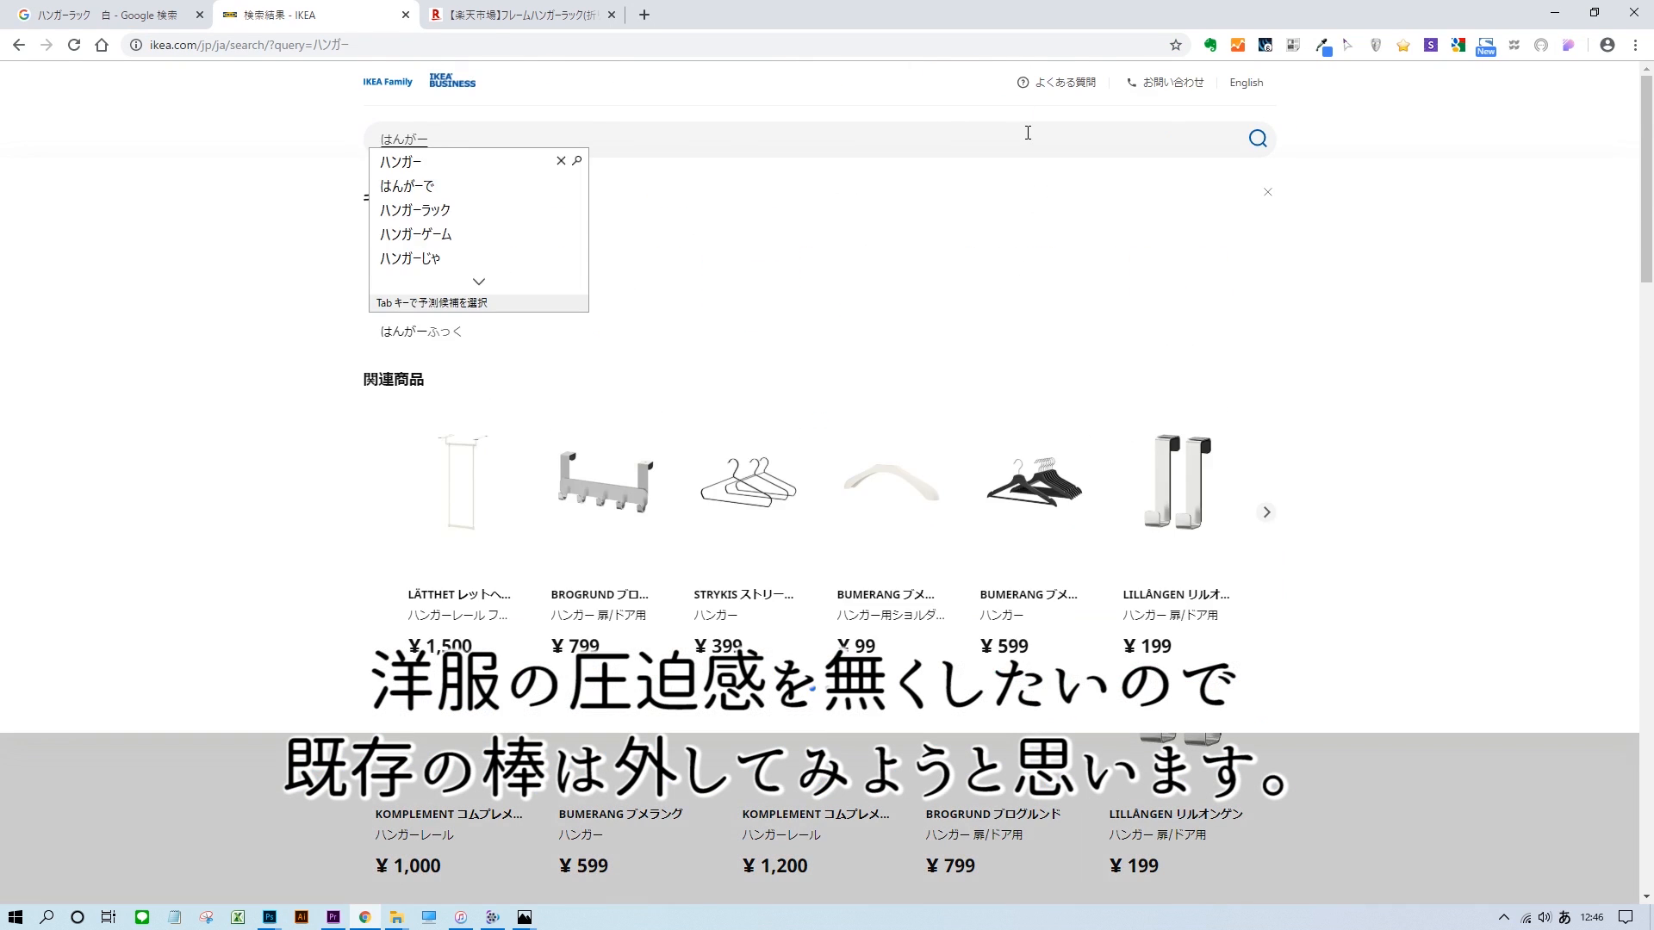
left_click(620, 520)
scroll(658, 336, "down", 2)
left_click(657, 336)
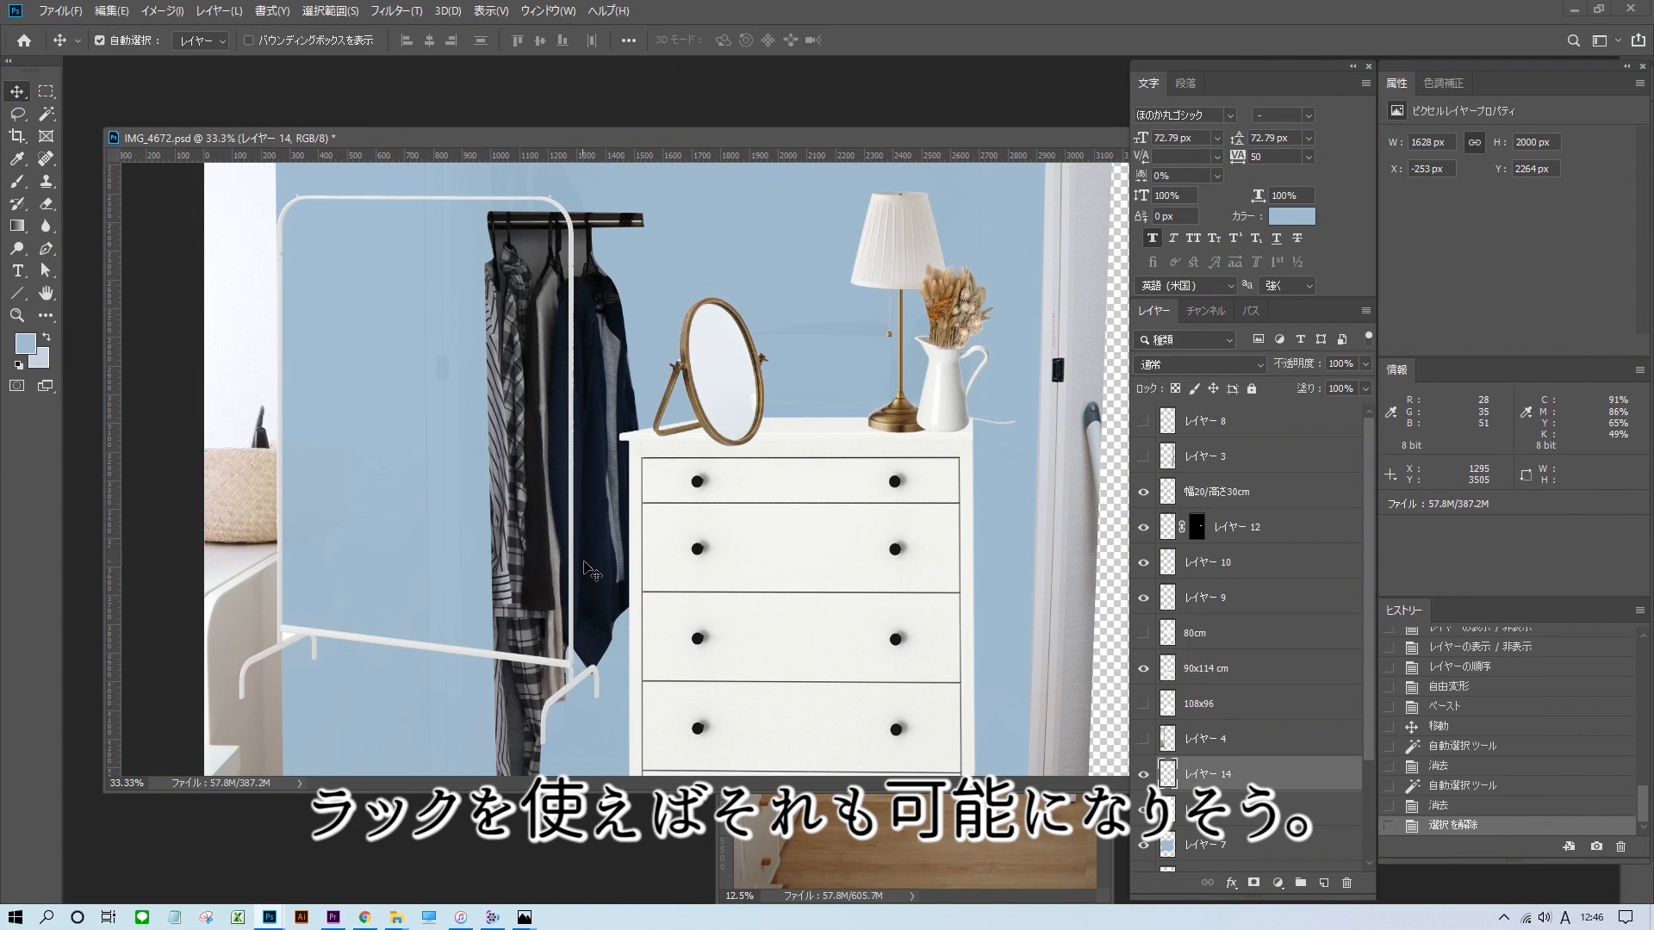
Place the white clothes rack picture in the mockup, remove its white background and scale the rack to the closet.
left_click_drag(343, 637, 138, 673)
scroll(197, 637, "down", 4)
scroll(142, 637, "up", 5)
left_click_drag(137, 233, 141, 226)
scroll(655, 345, "down", 1)
left_click_drag(598, 435, 616, 420)
key("Return")
Erase the leftover background within a rectangular selection around the rack.
scroll(607, 413, "down", 5)
left_click_drag(603, 328, 831, 681)
key("ctrl+minus")
key("ctrl+minus")
left_click_drag(556, 640, 528, 612)
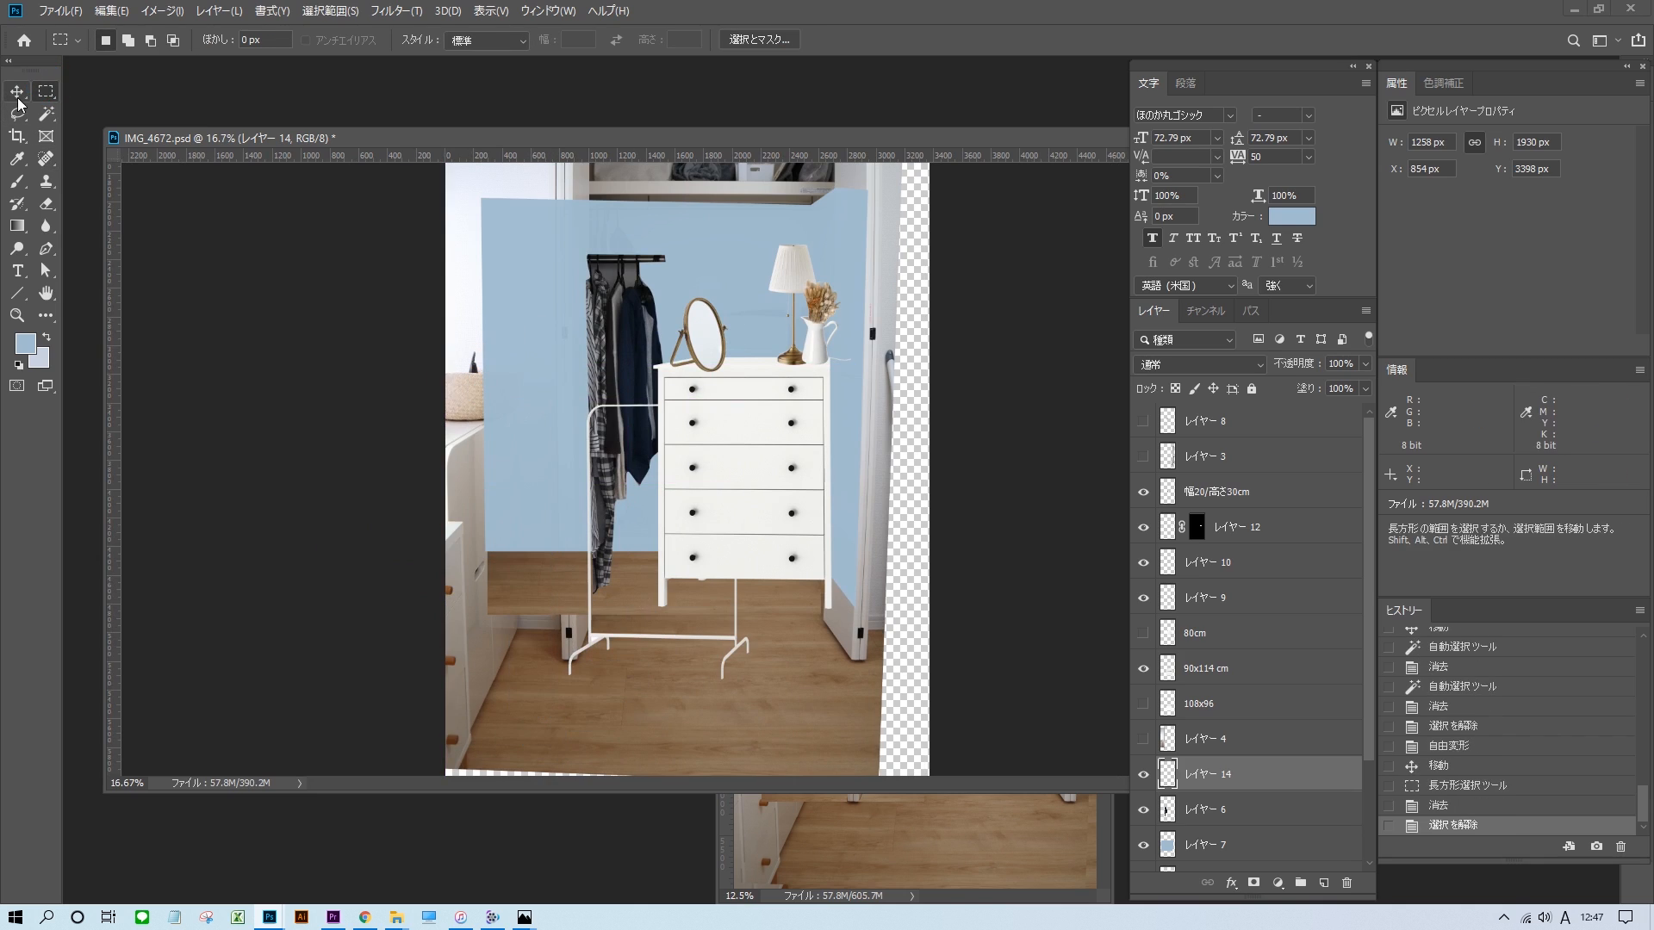
Resize the rack, stand it to the left of the chest and hang the clothes on its bar.
left_click_drag(504, 339, 503, 338)
key("ctrl+t")
key("Return")
left_click(639, 293)
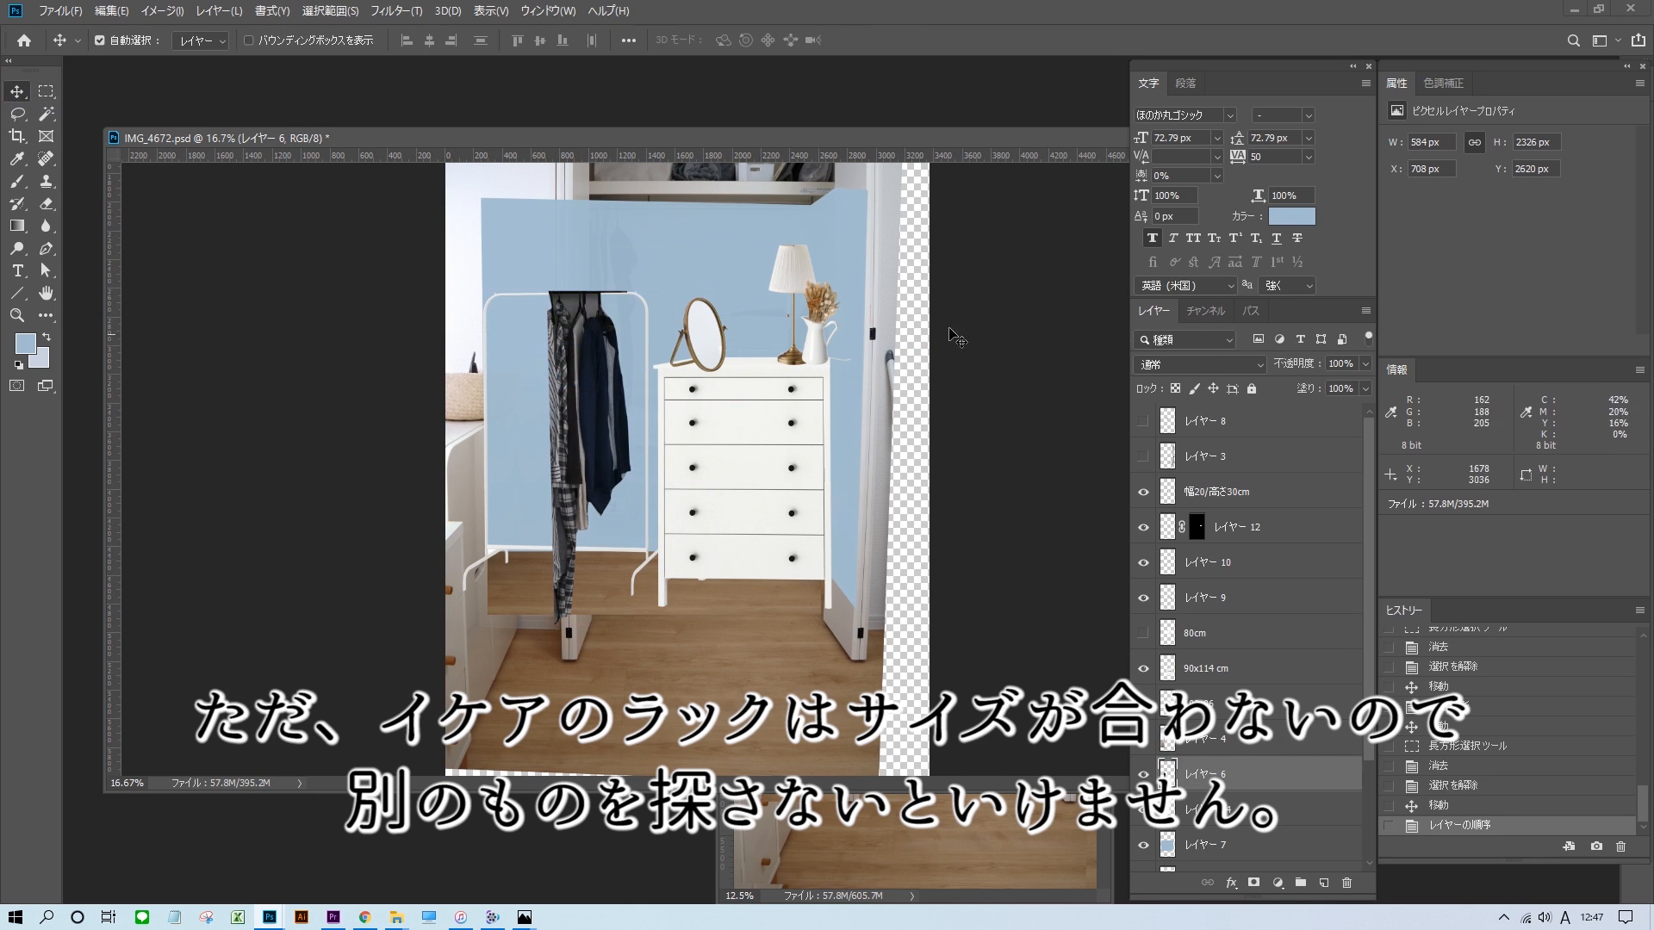
Set the clothes layer's blend mode to ハードライト and shift the linked rack and clothes closer to the chest.
left_click(17, 91)
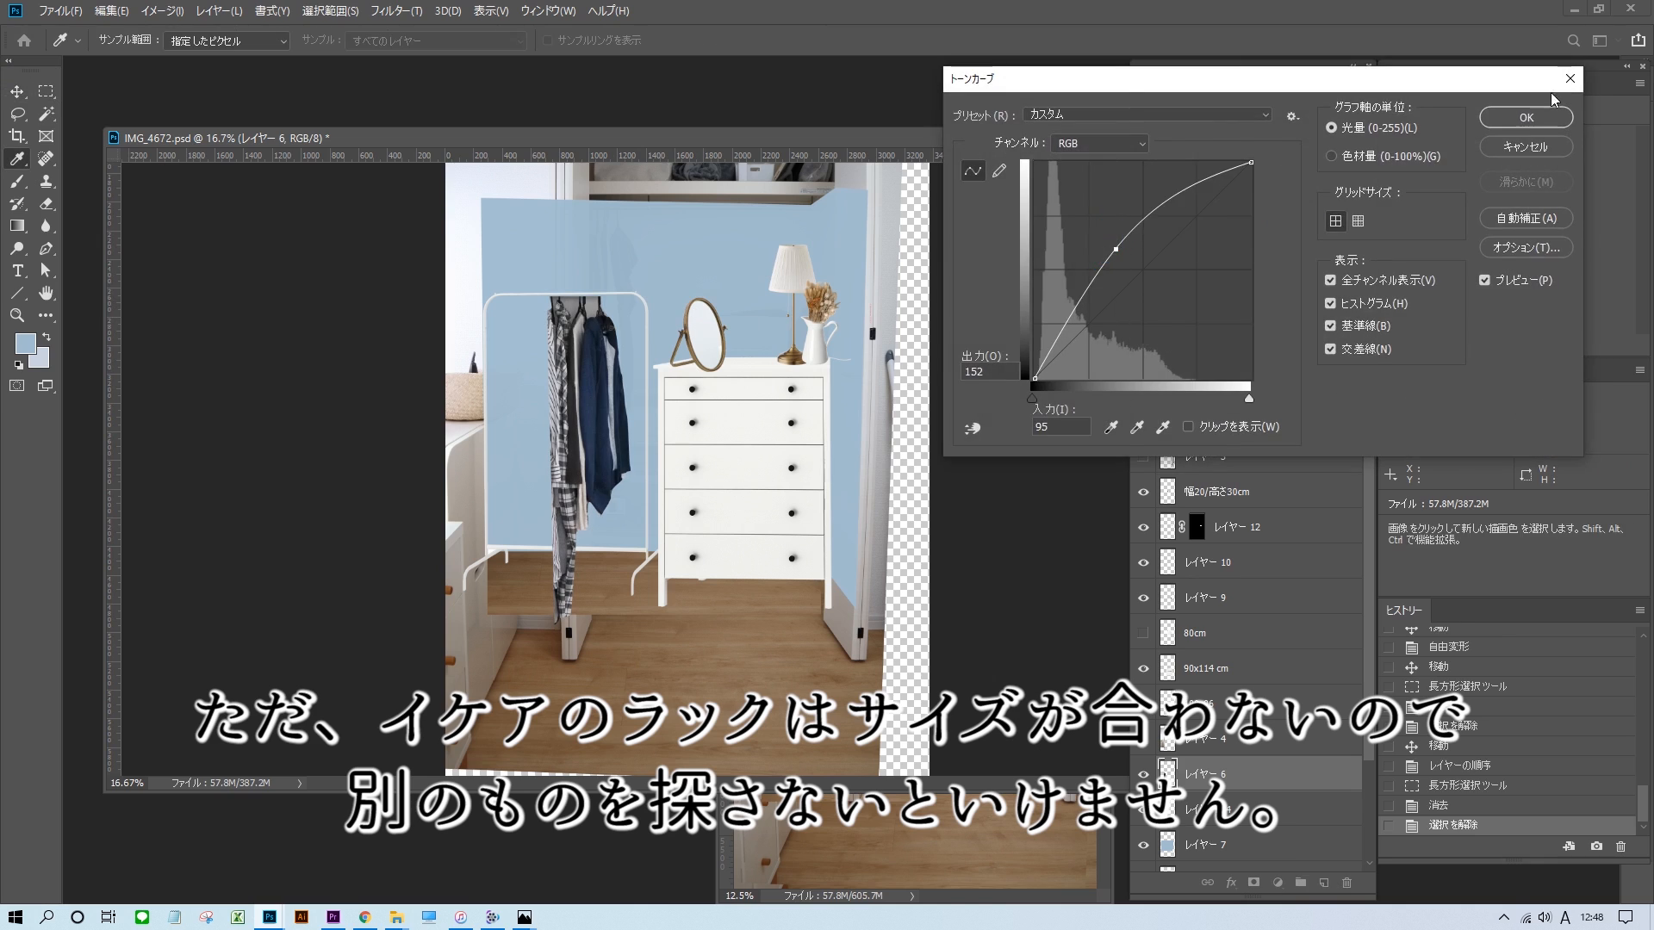
left_click(1197, 364)
left_click(1201, 391)
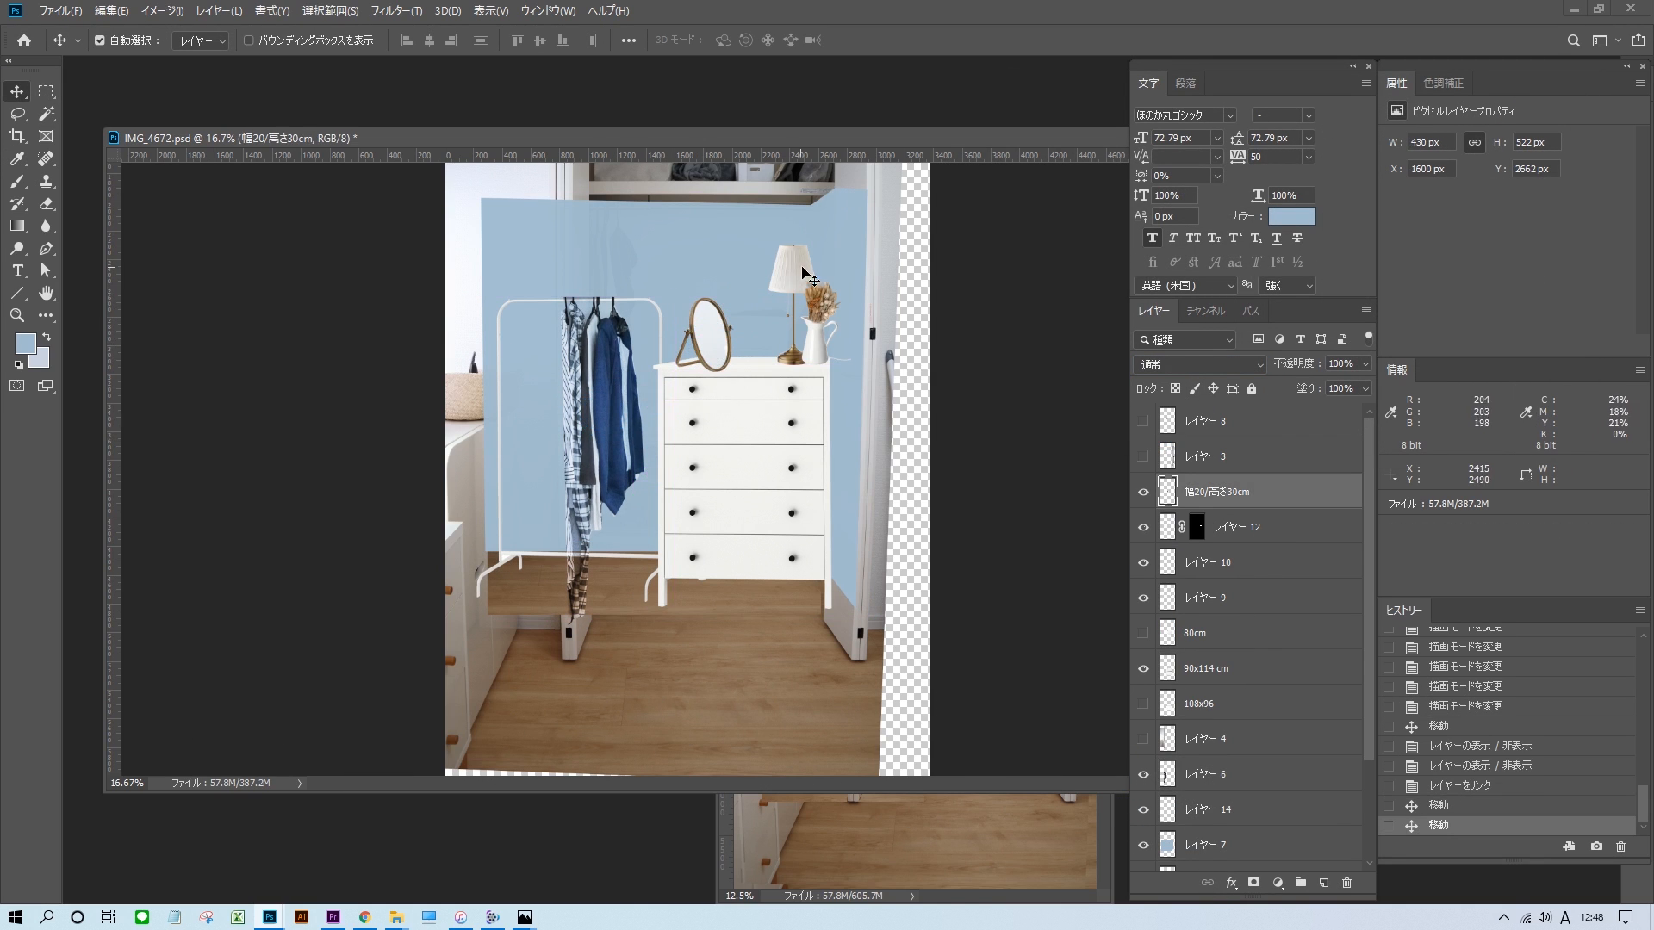
left_click_drag(734, 304, 734, 407)
left_click_drag(672, 524, 741, 619)
Warp the blue wall so its edges line up with the shelf's underside and the closet sides.
left_click(543, 448)
key("ctrl+t")
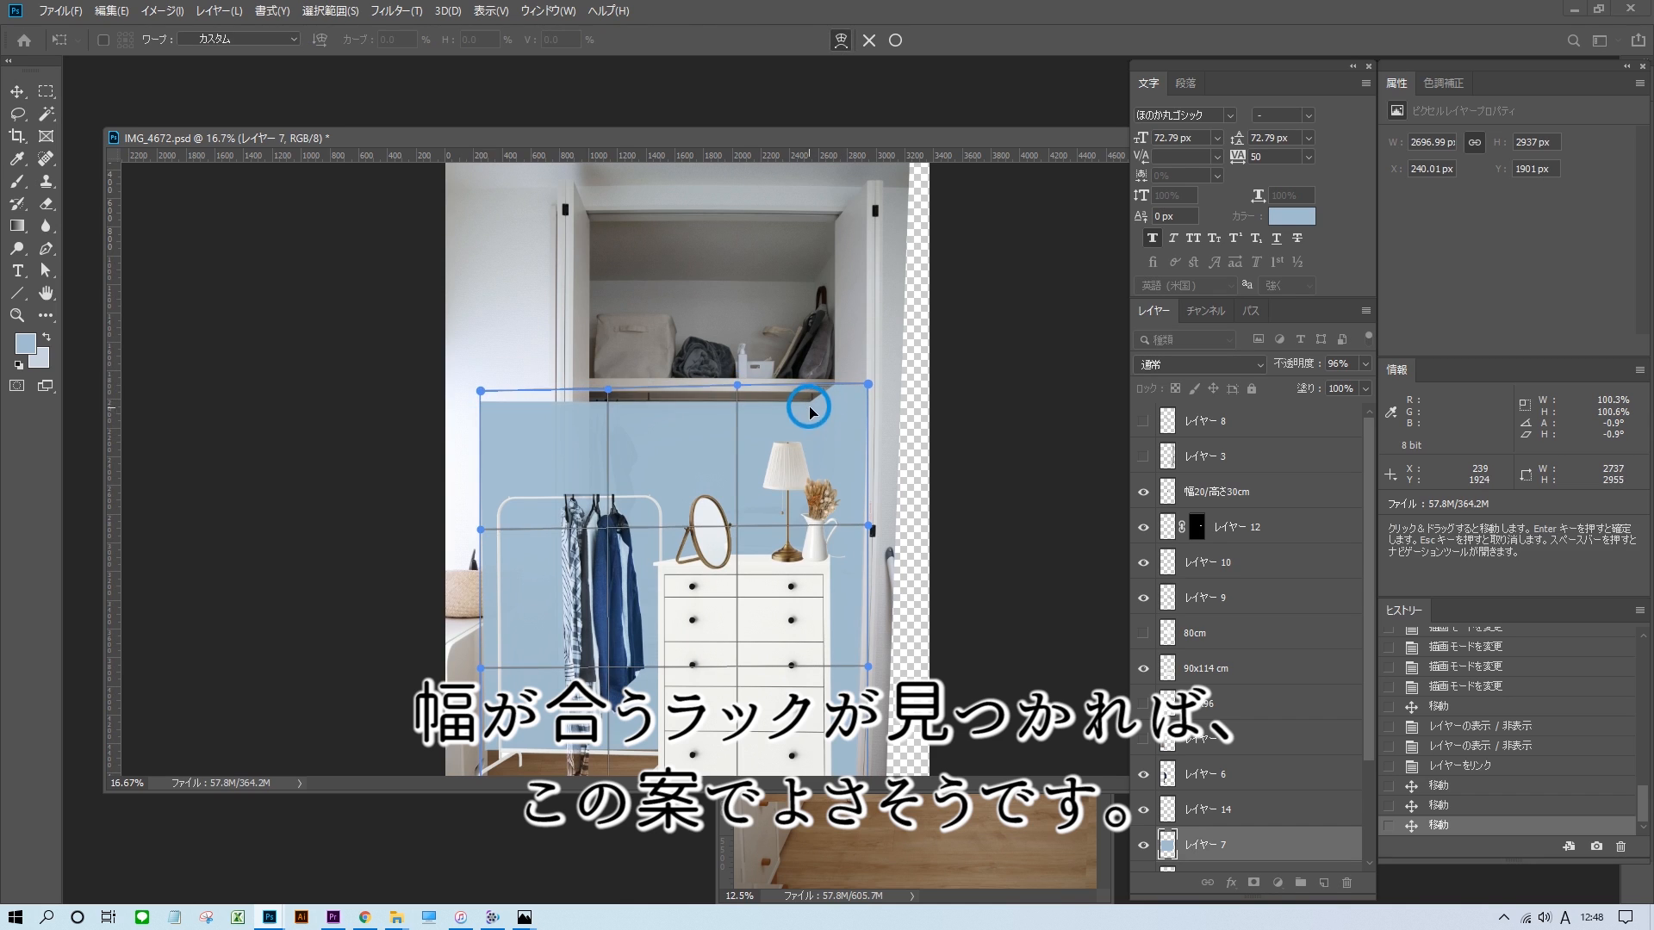
scroll(479, 429, "down", 3)
left_click_drag(481, 370, 483, 370)
left_click_drag(481, 508, 484, 509)
key("Return")
scroll(603, 560, "up", 1)
Bring the white SKUBB boxes from the IKEA store into the mockup and scale them down for the upper shelf.
left_click(622, 508)
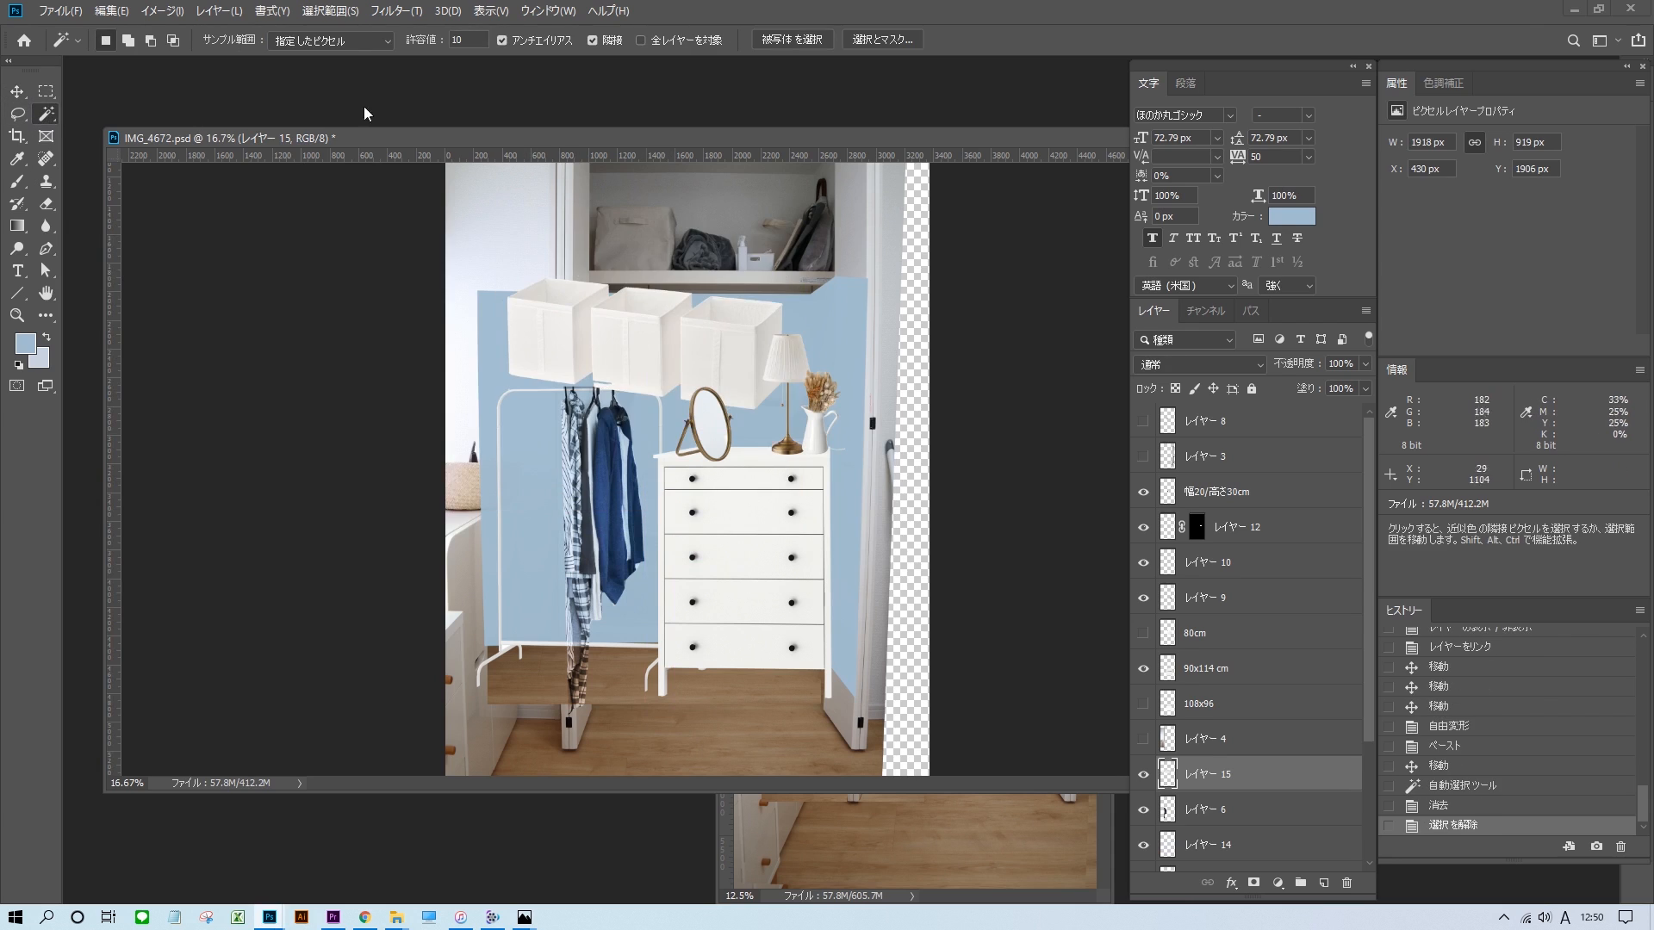
key("ctrl+t")
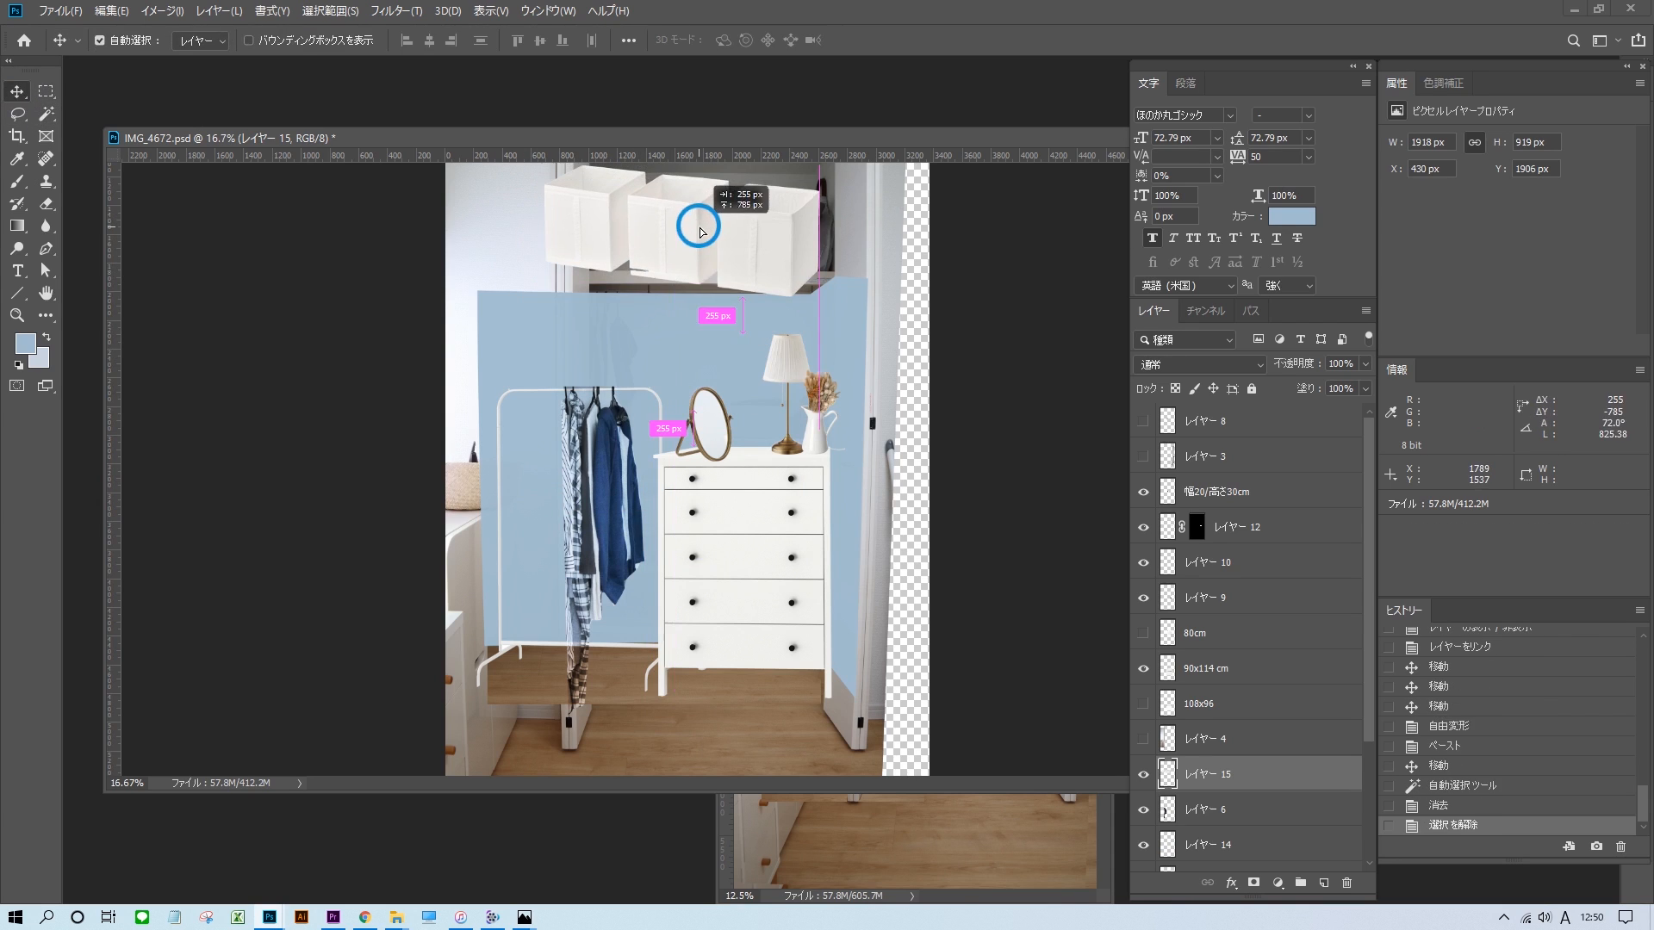
left_click_drag(552, 284, 566, 299)
left_click_drag(544, 165, 549, 192)
left_click_drag(769, 238, 713, 393)
left_click(895, 40)
Isolate a single straightened SKUBB box, duplicate it twice and fit the row of three onto the upper shelf.
scroll(711, 236, "up", 3)
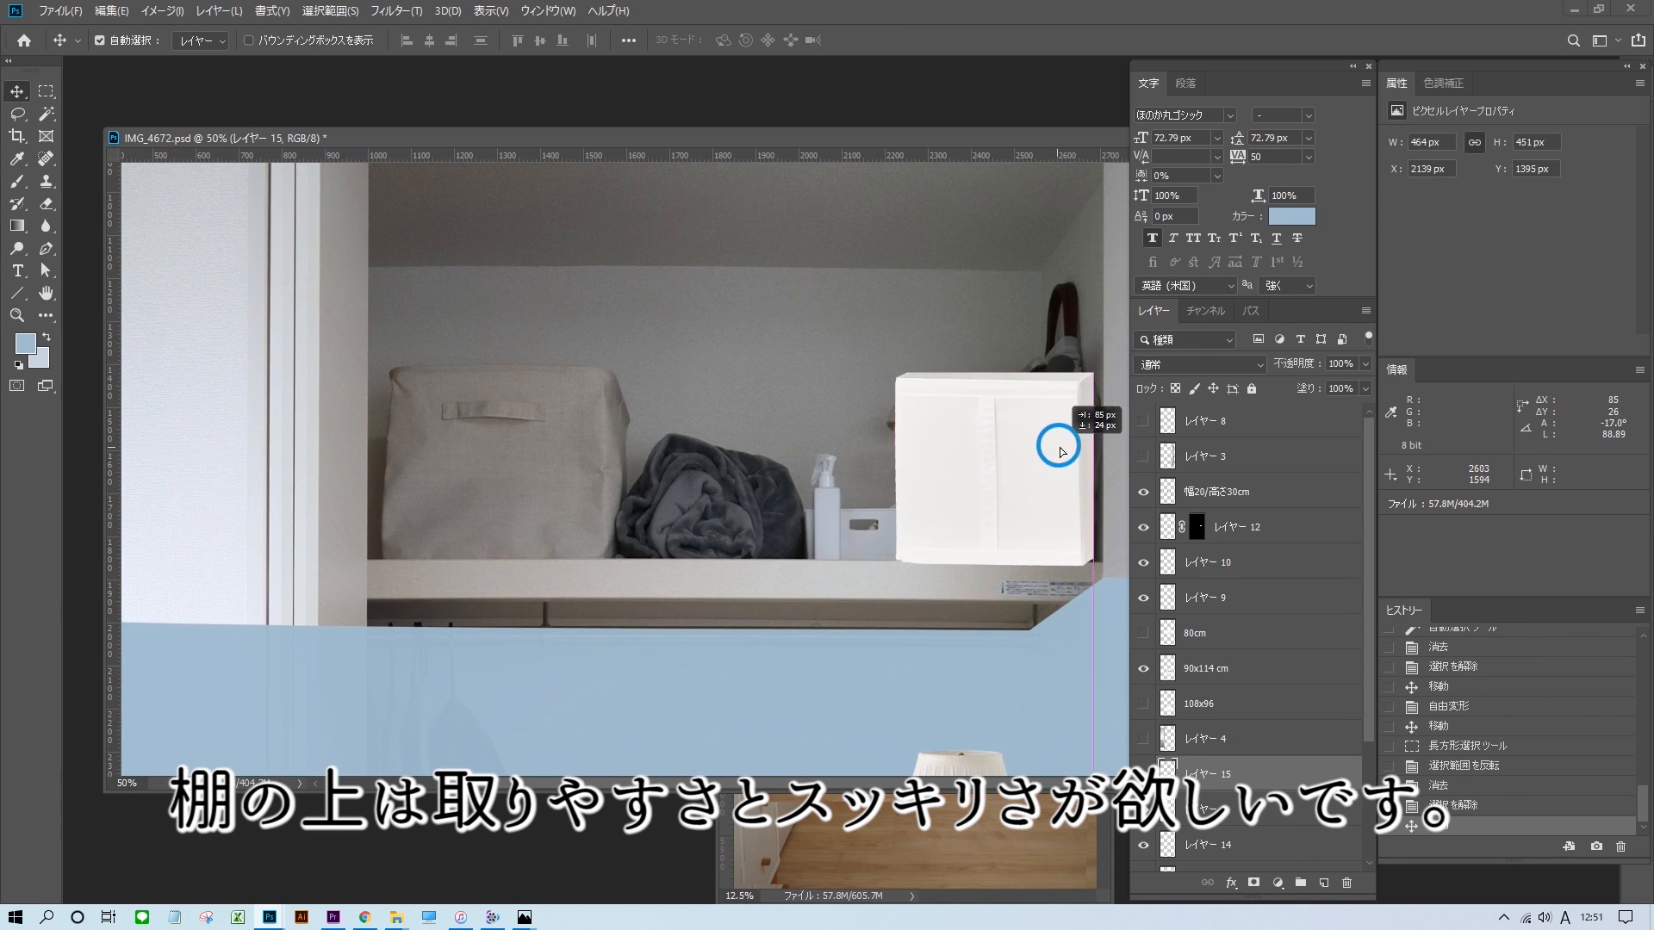
left_click_drag(1063, 436, 824, 457)
left_click_drag(648, 467, 482, 362)
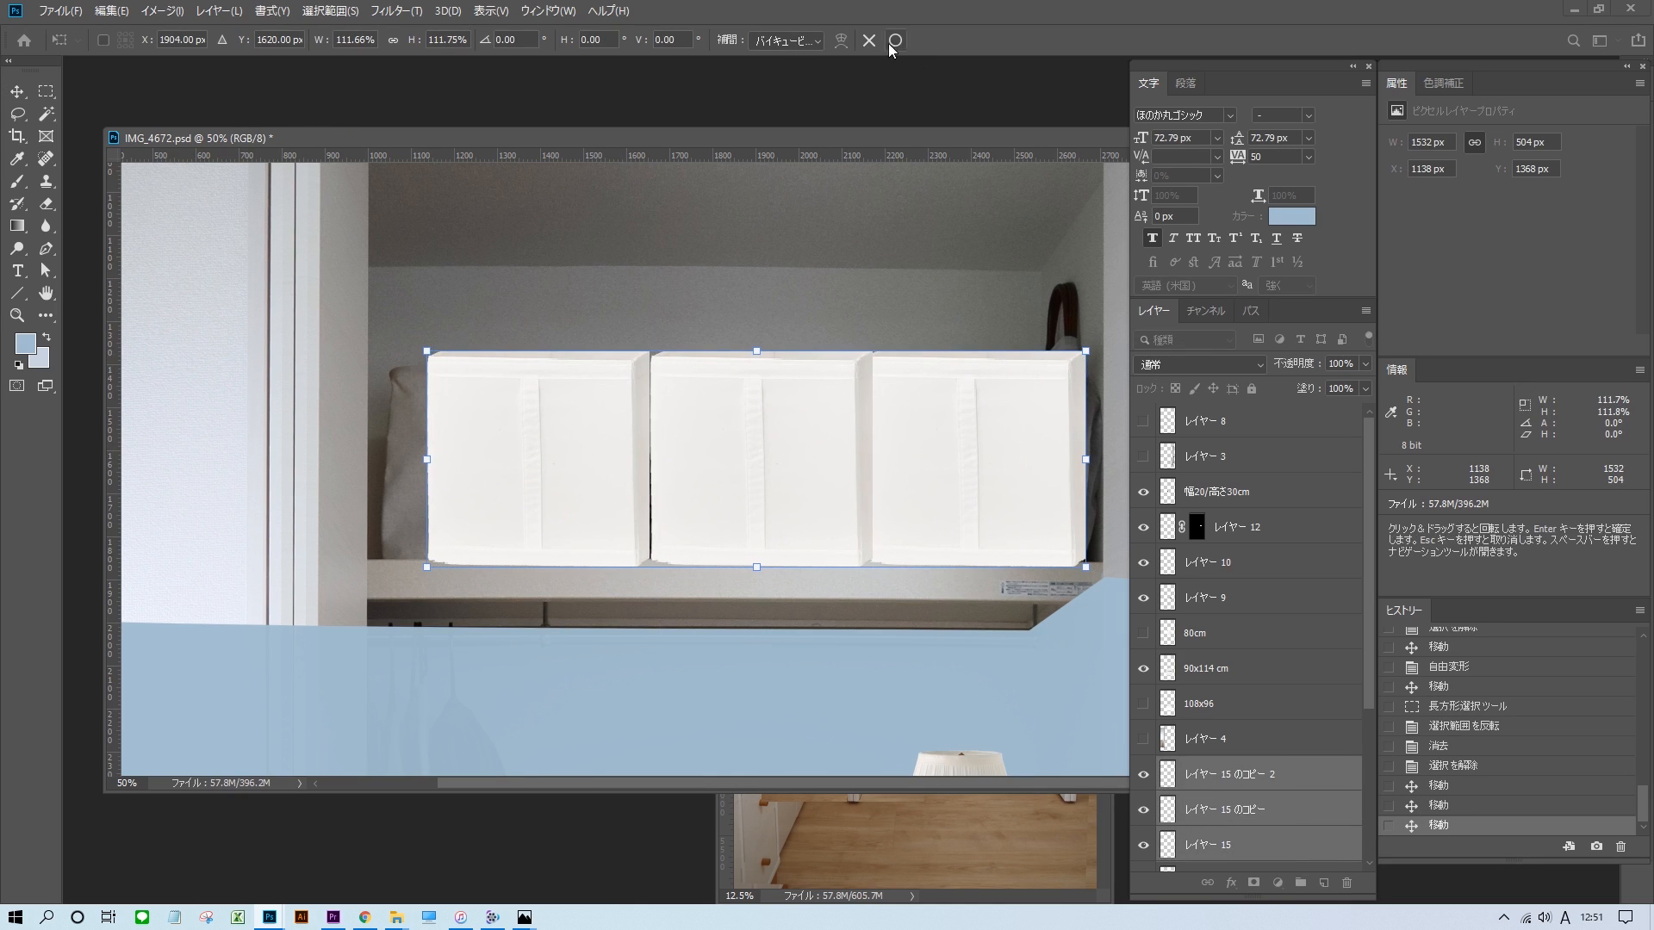
left_click(895, 41)
mouse_move(949, 399)
left_mouse_down()
mouse_move(904, 399)
mouse_move(969, 399)
left_mouse_up()
key("ctrl+minus")
key("ctrl+minus")
key("ctrl+minus")
left_click_drag(780, 389, 776, 385)
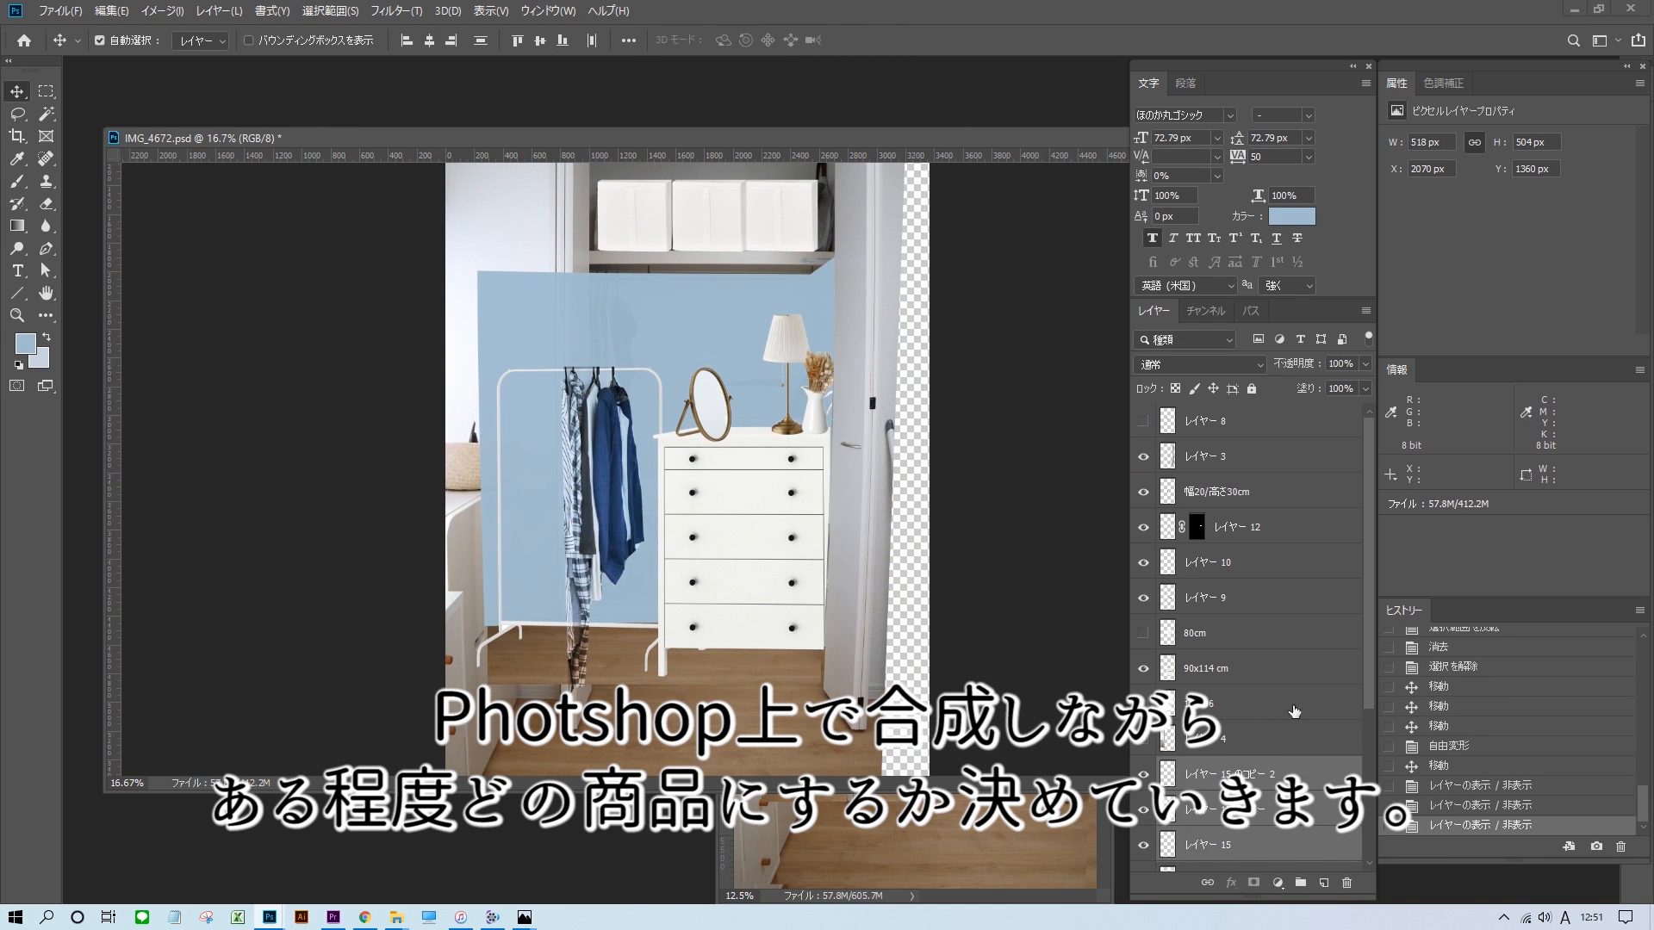
Show the door cutout on レイヤー 4 and raise it in the layer order so it overlaps the rack and blue wall.
left_click(1143, 739)
left_click_drag(1266, 739, 1249, 440)
scroll(775, 546, "up", 5)
scroll(775, 546, "down", 3)
left_click(1143, 463)
left_click(1144, 466)
left_click(1144, 466)
left_click(1144, 466)
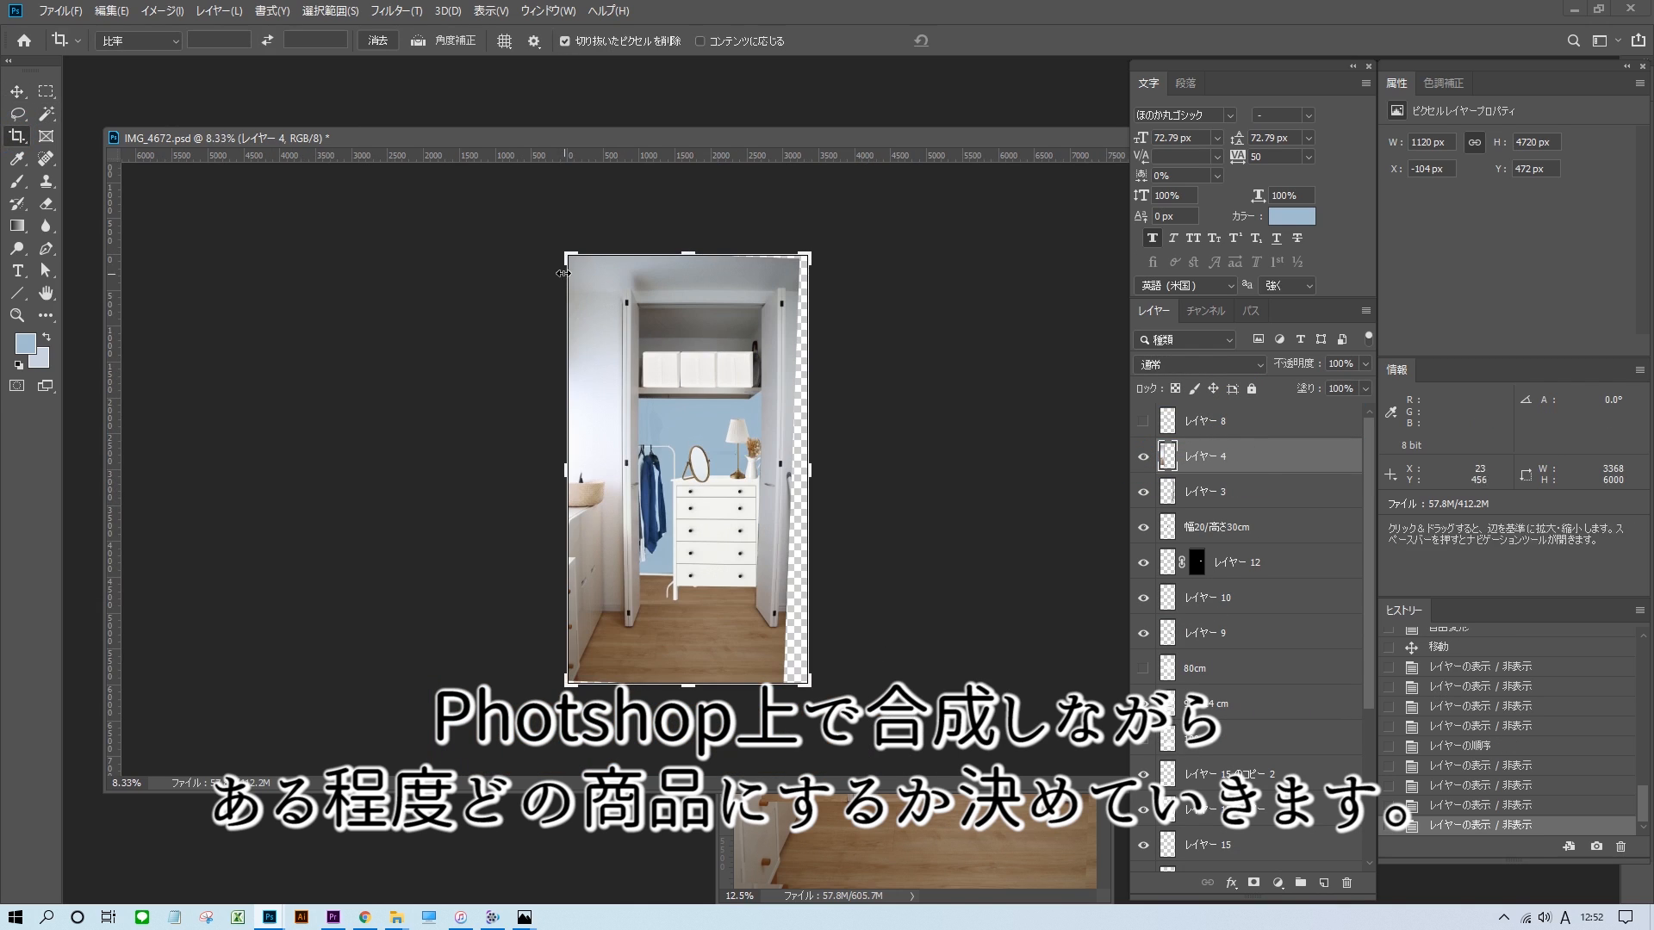
Crop the mockup to about 3056 px wide, trimming the empty edges around the closet photo.
left_click_drag(813, 473, 797, 473)
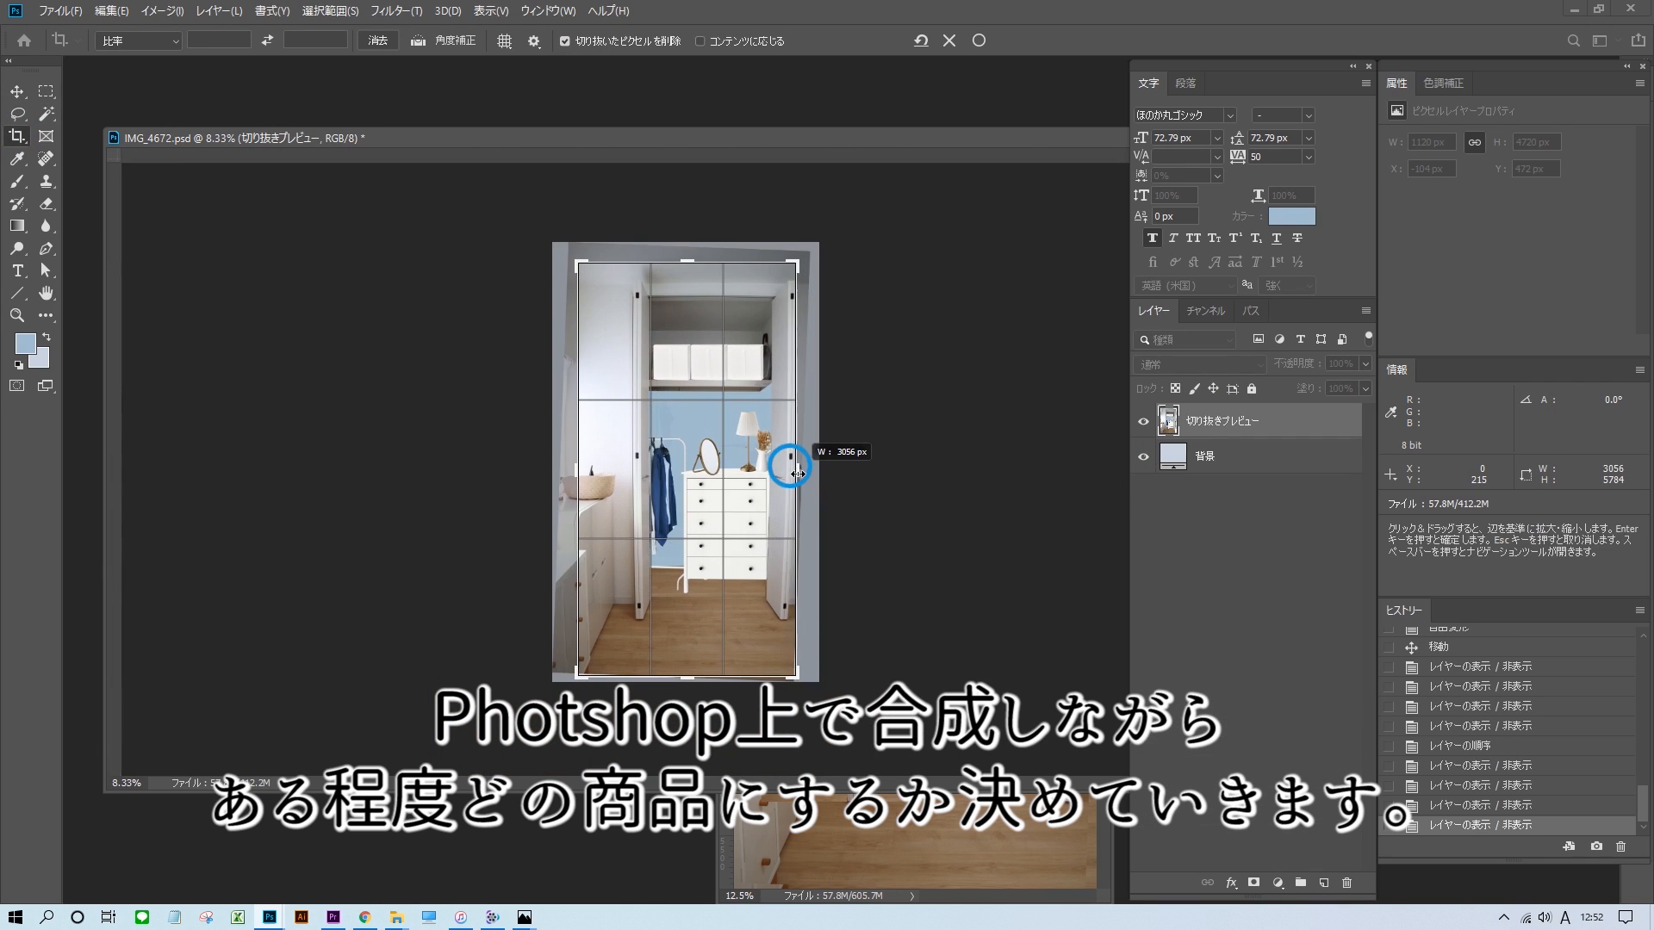
key("Return")
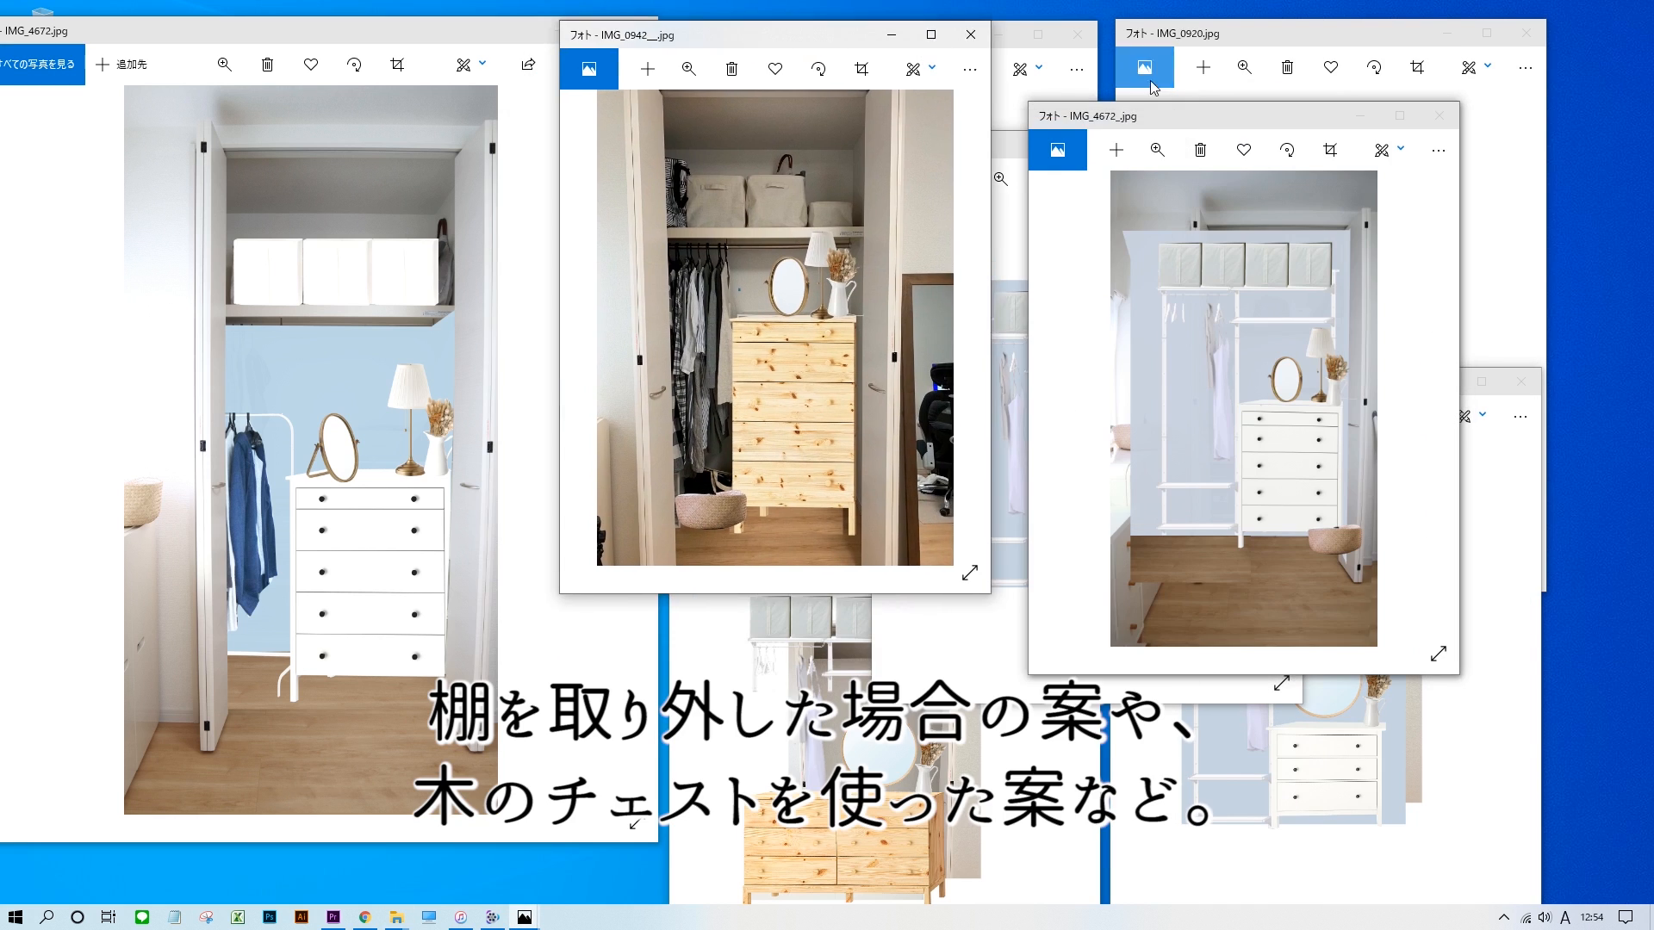
Spread out the alternative closet mockup images and compare them with IMG_4672.jpg.
left_click_drag(1192, 167, 1110, 61)
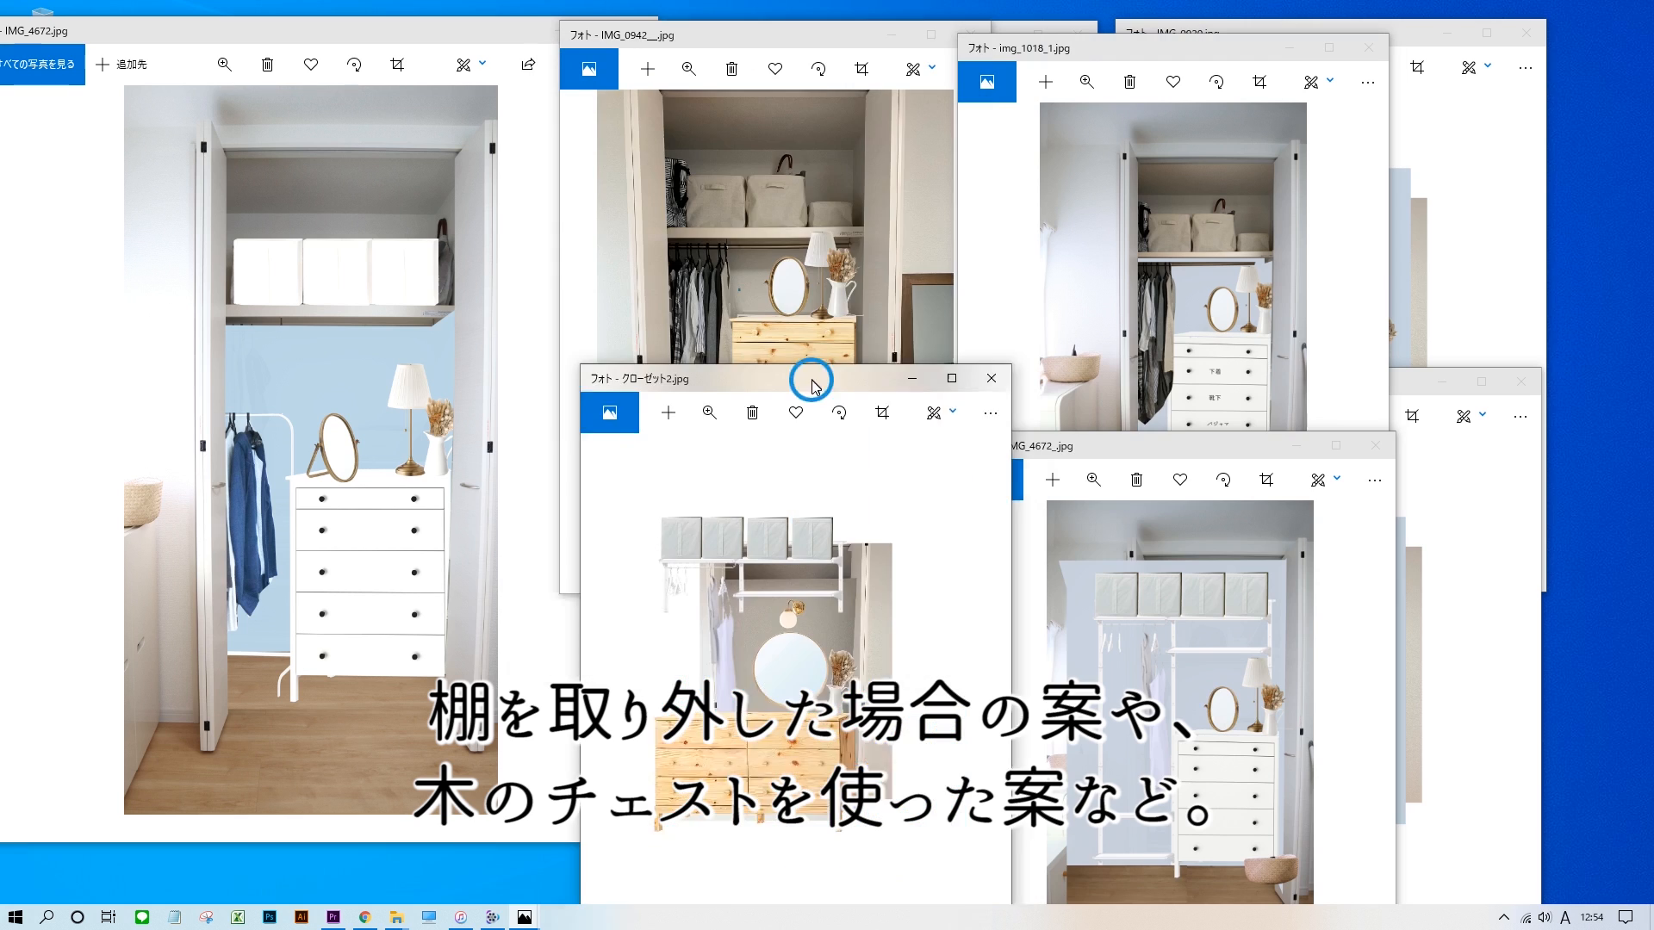
left_click_drag(1132, 452, 1117, 387)
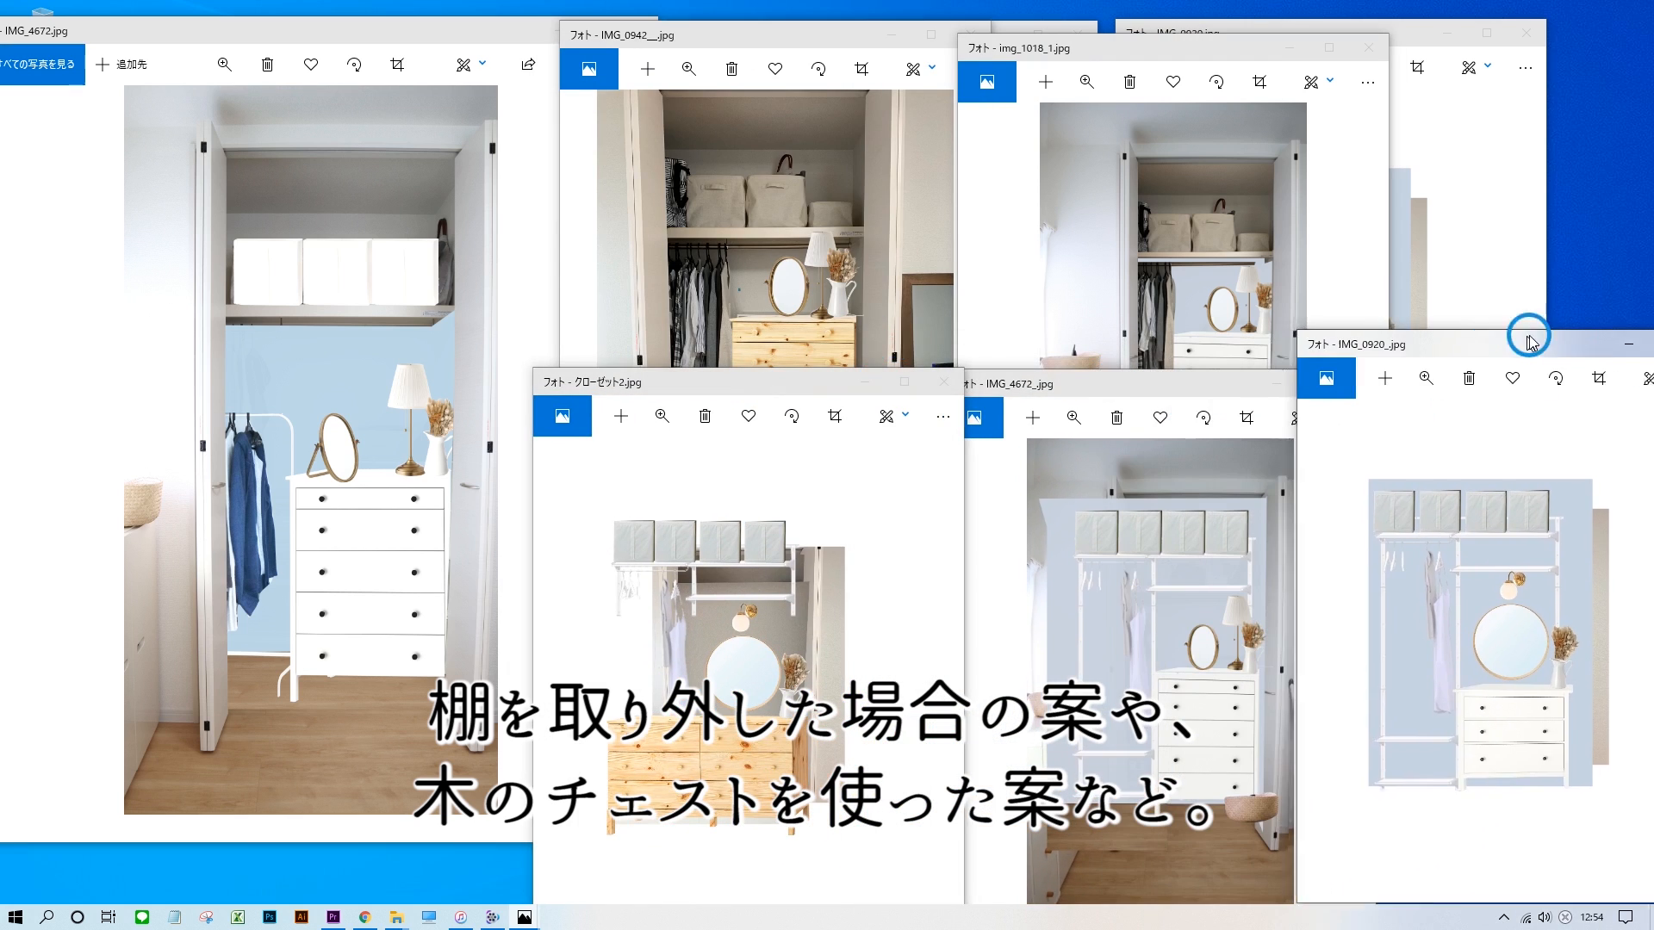
left_click_drag(1473, 335, 1277, 373)
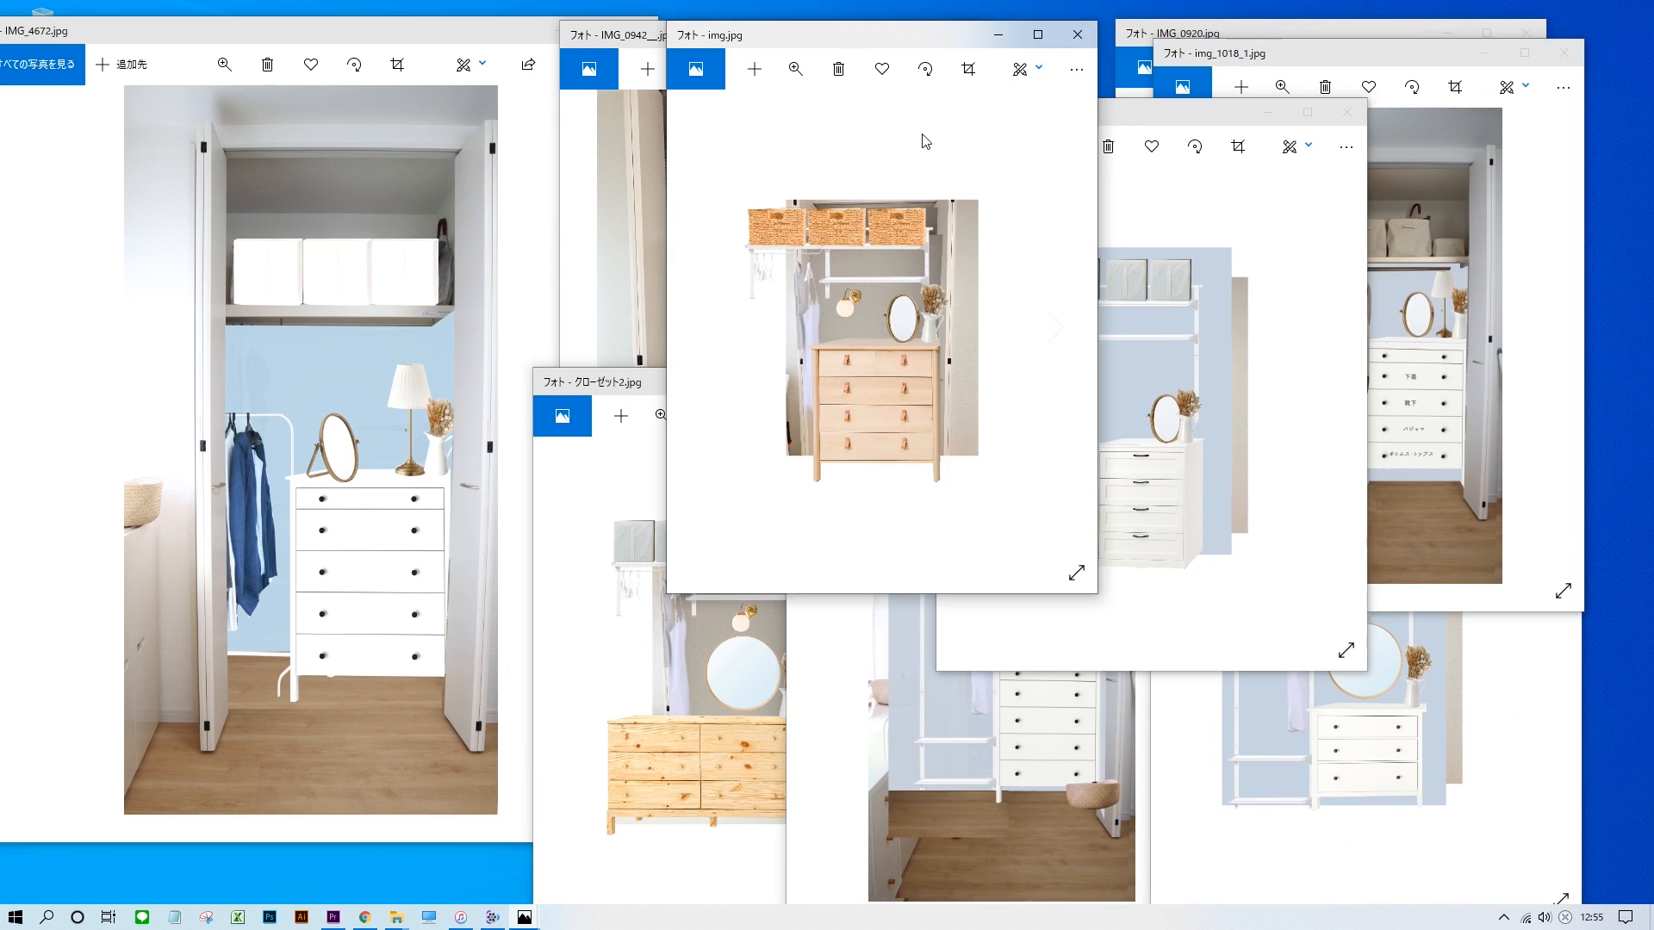
left_click_drag(1107, 594, 1301, 763)
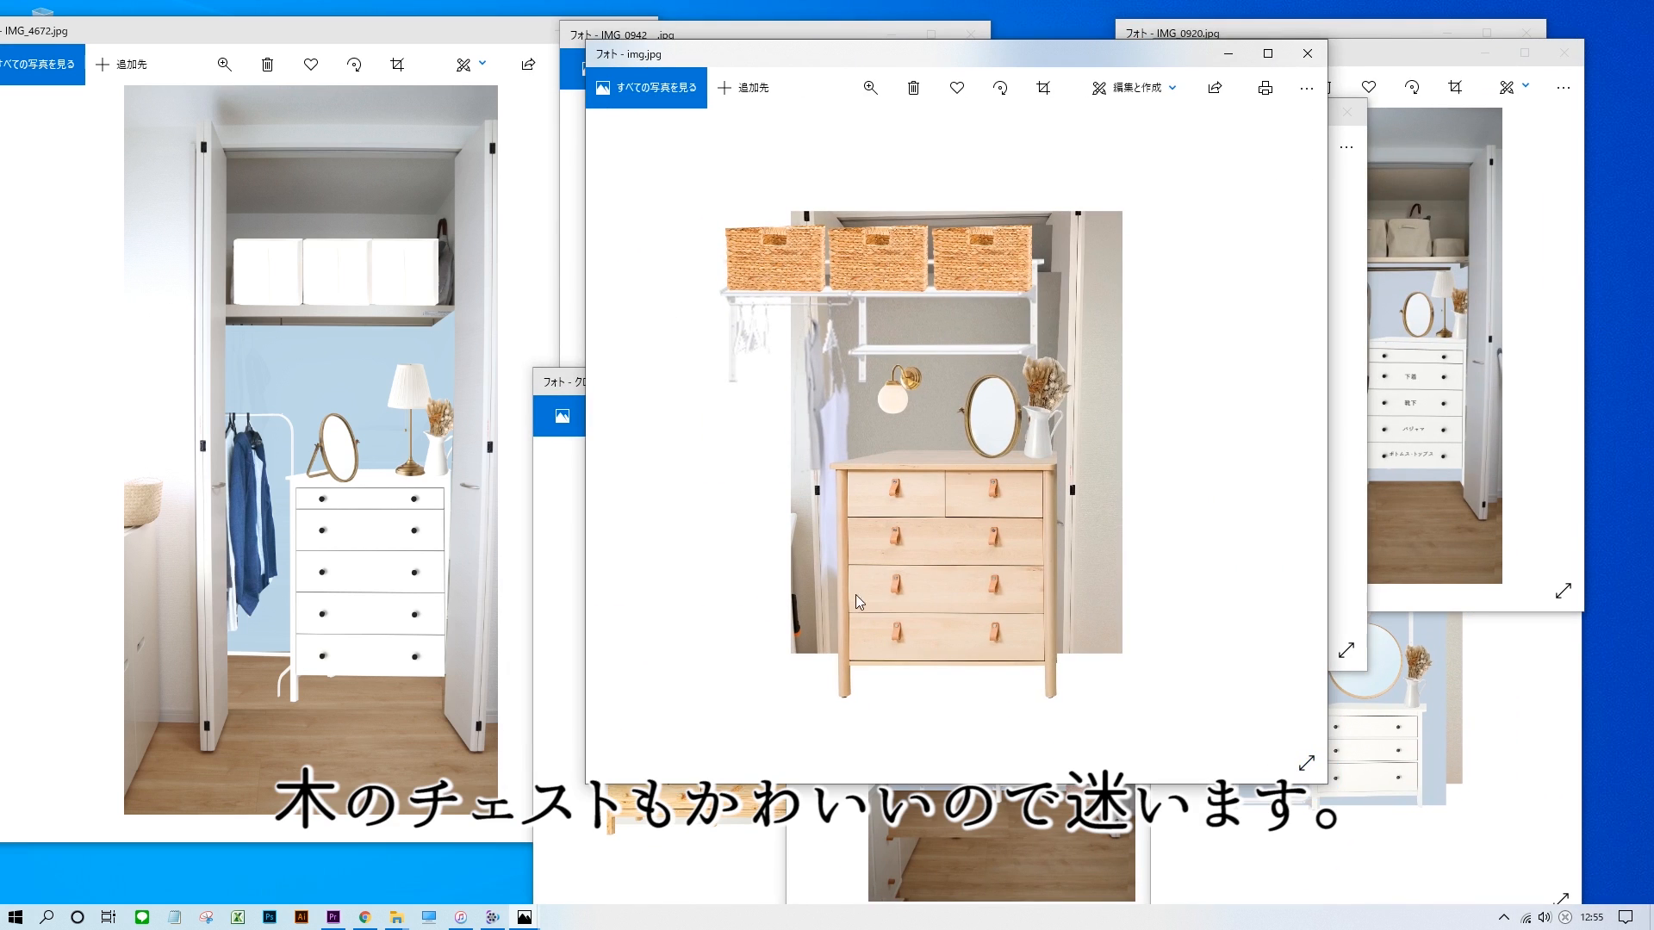
left_click_drag(267, 31, 334, 28)
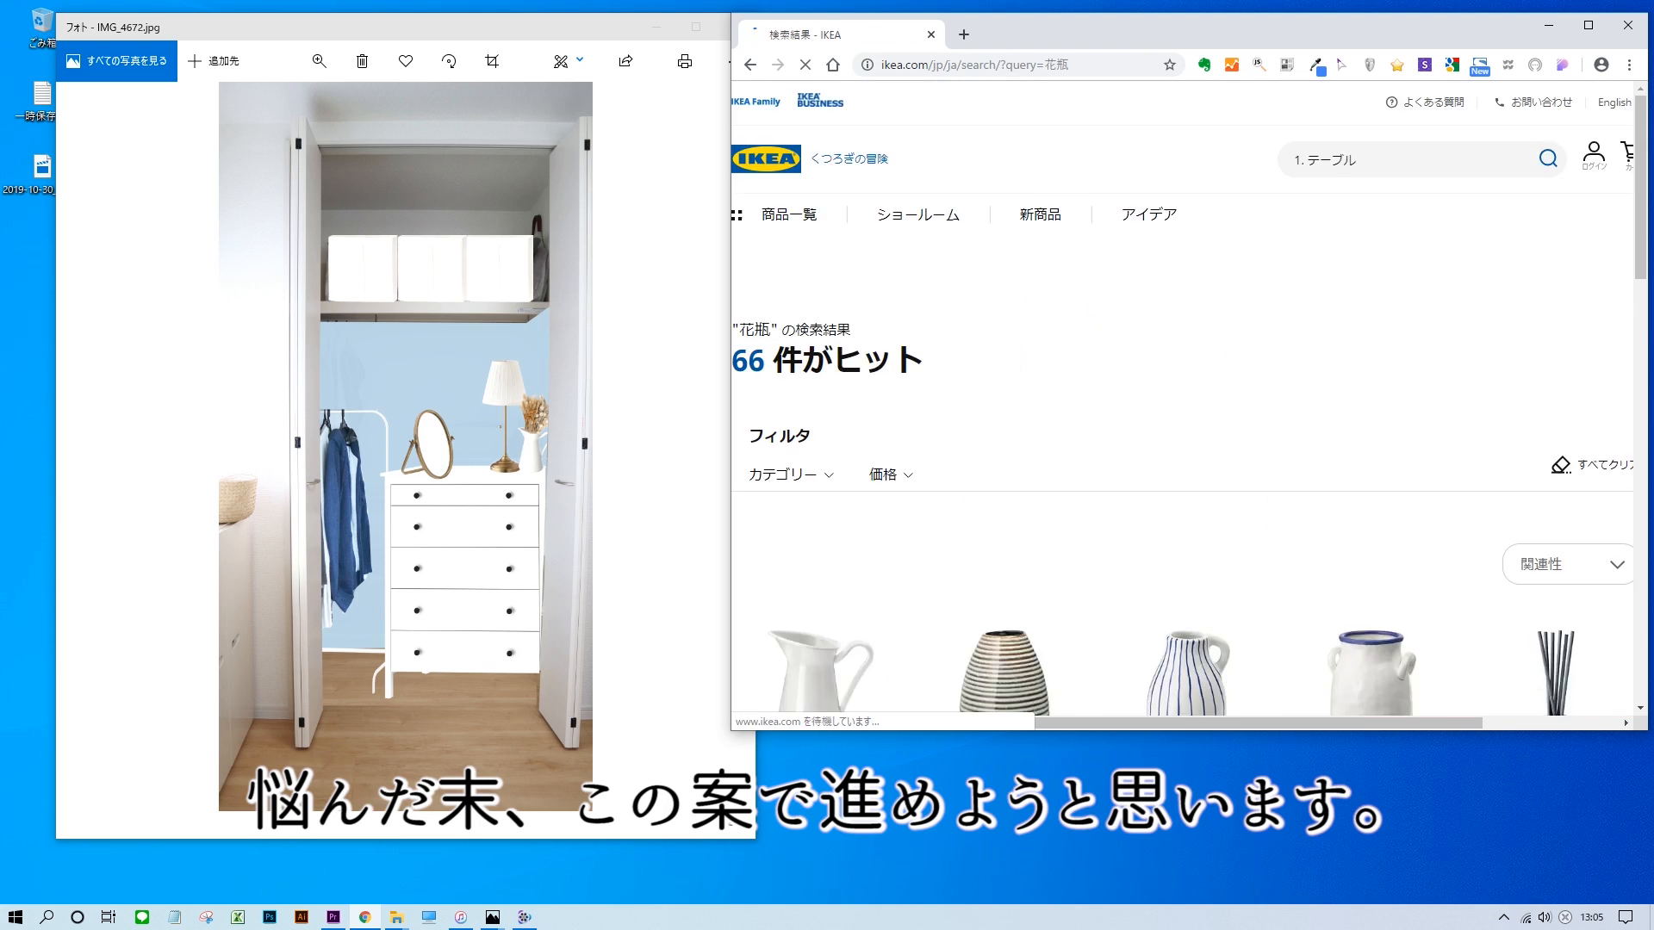
Search the IKEA store for 花瓶 and ムシーク and add the wanted product to the shopping cart.
scroll(845, 620, "down", 4)
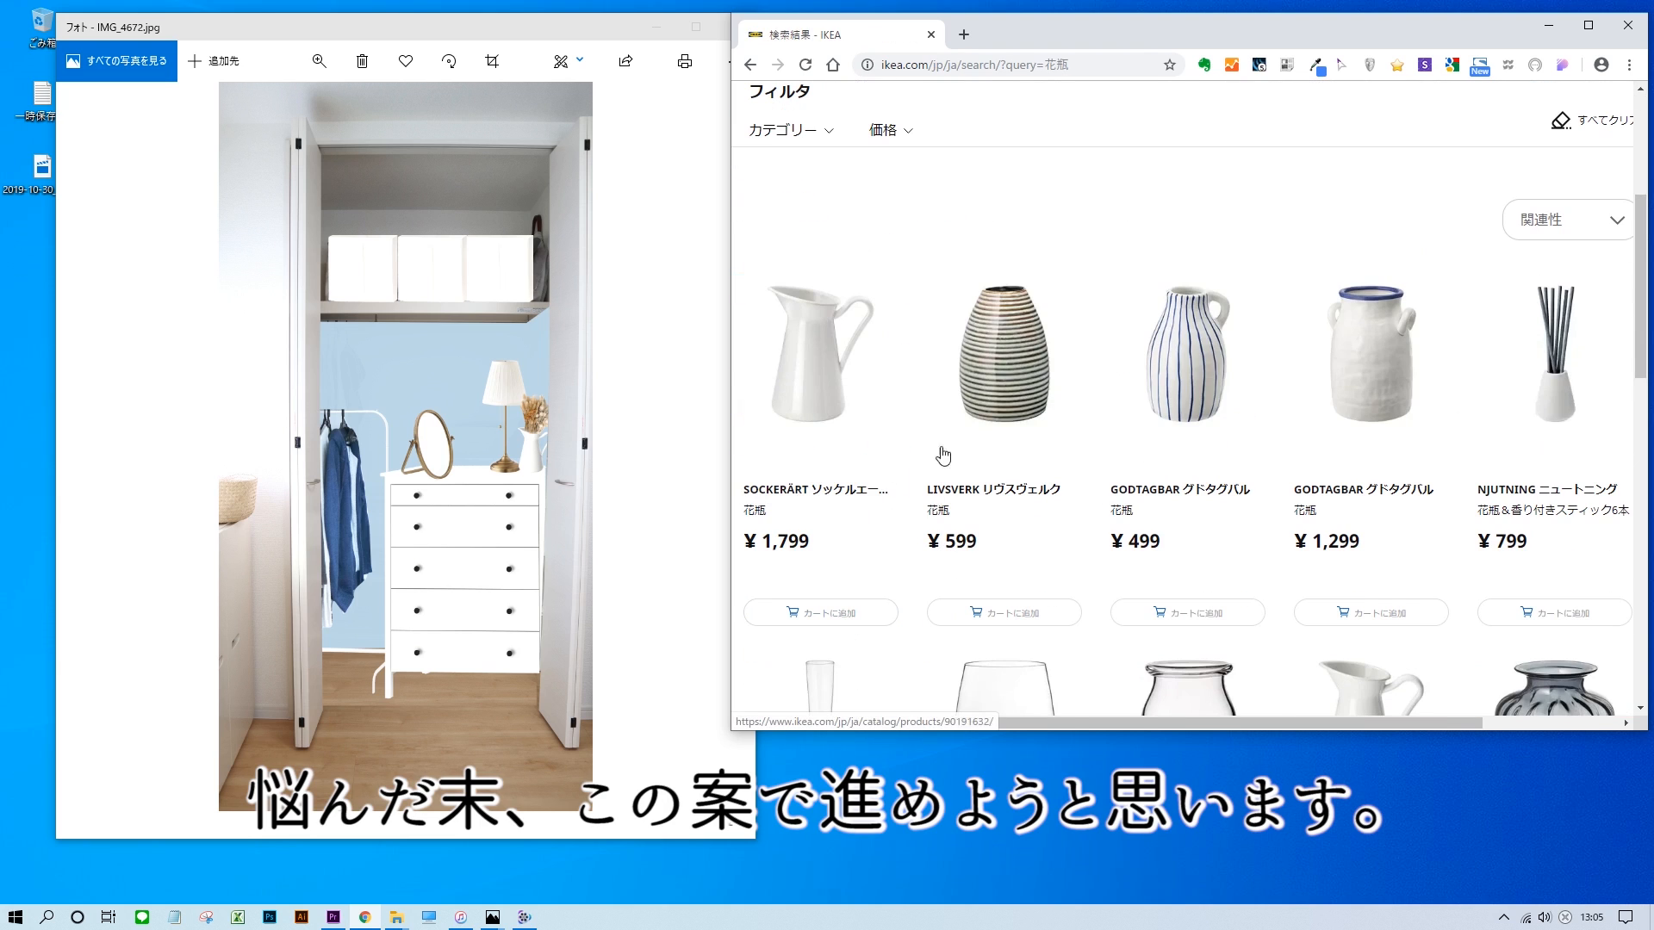
scroll(966, 448, "up", 4)
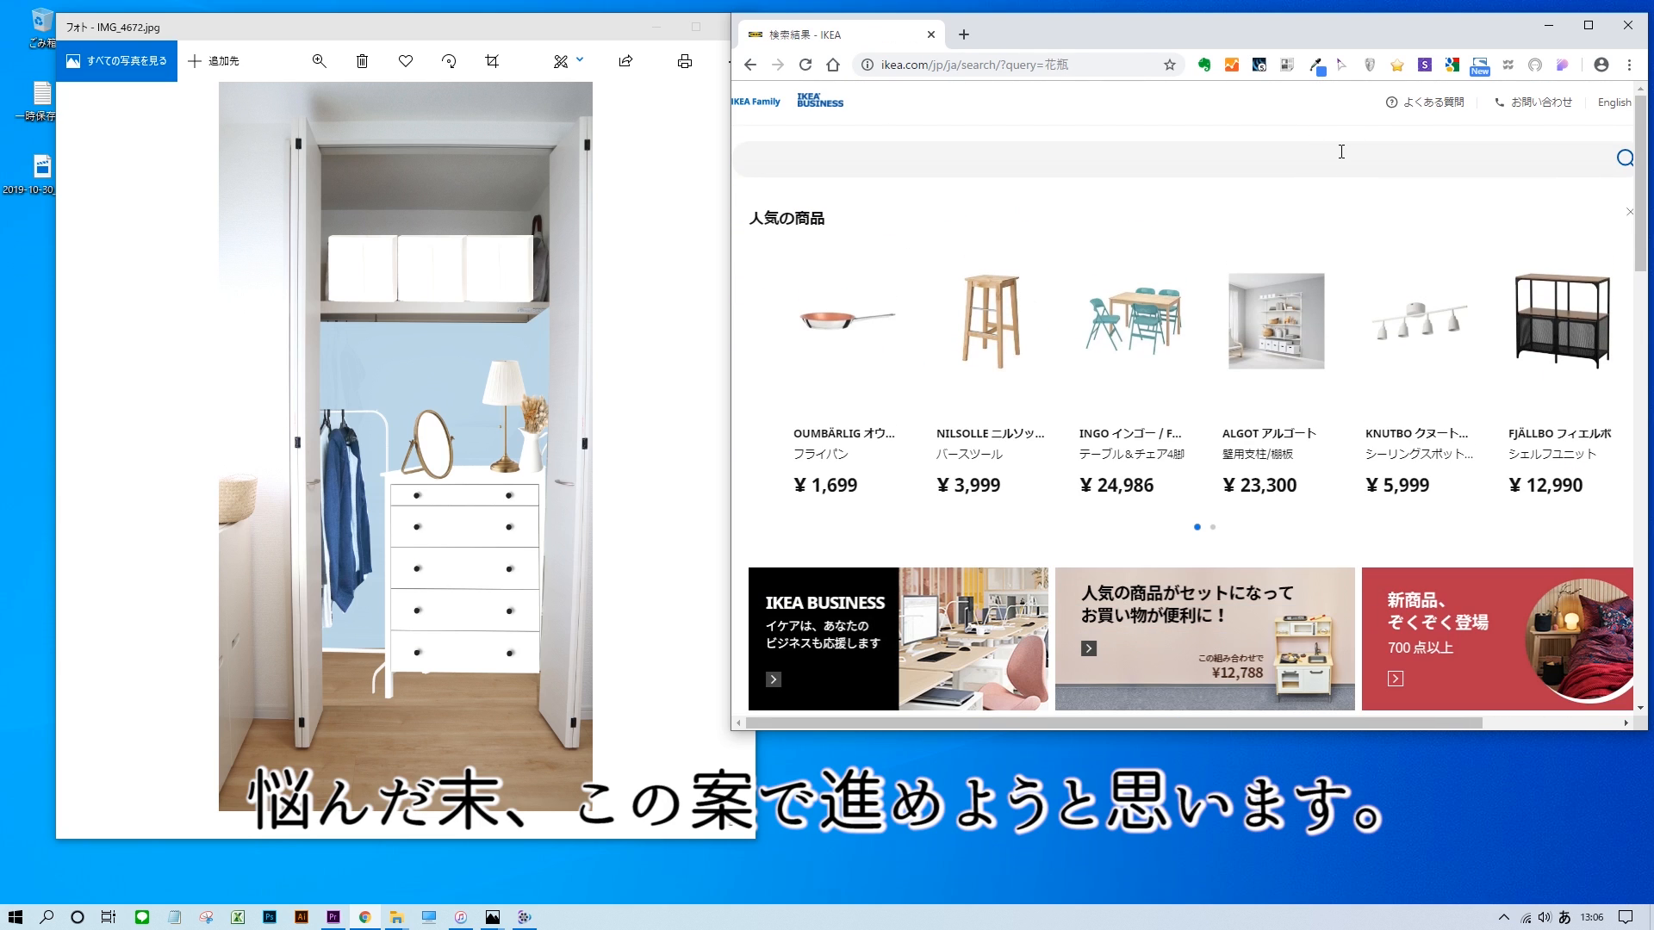
left_click(853, 611)
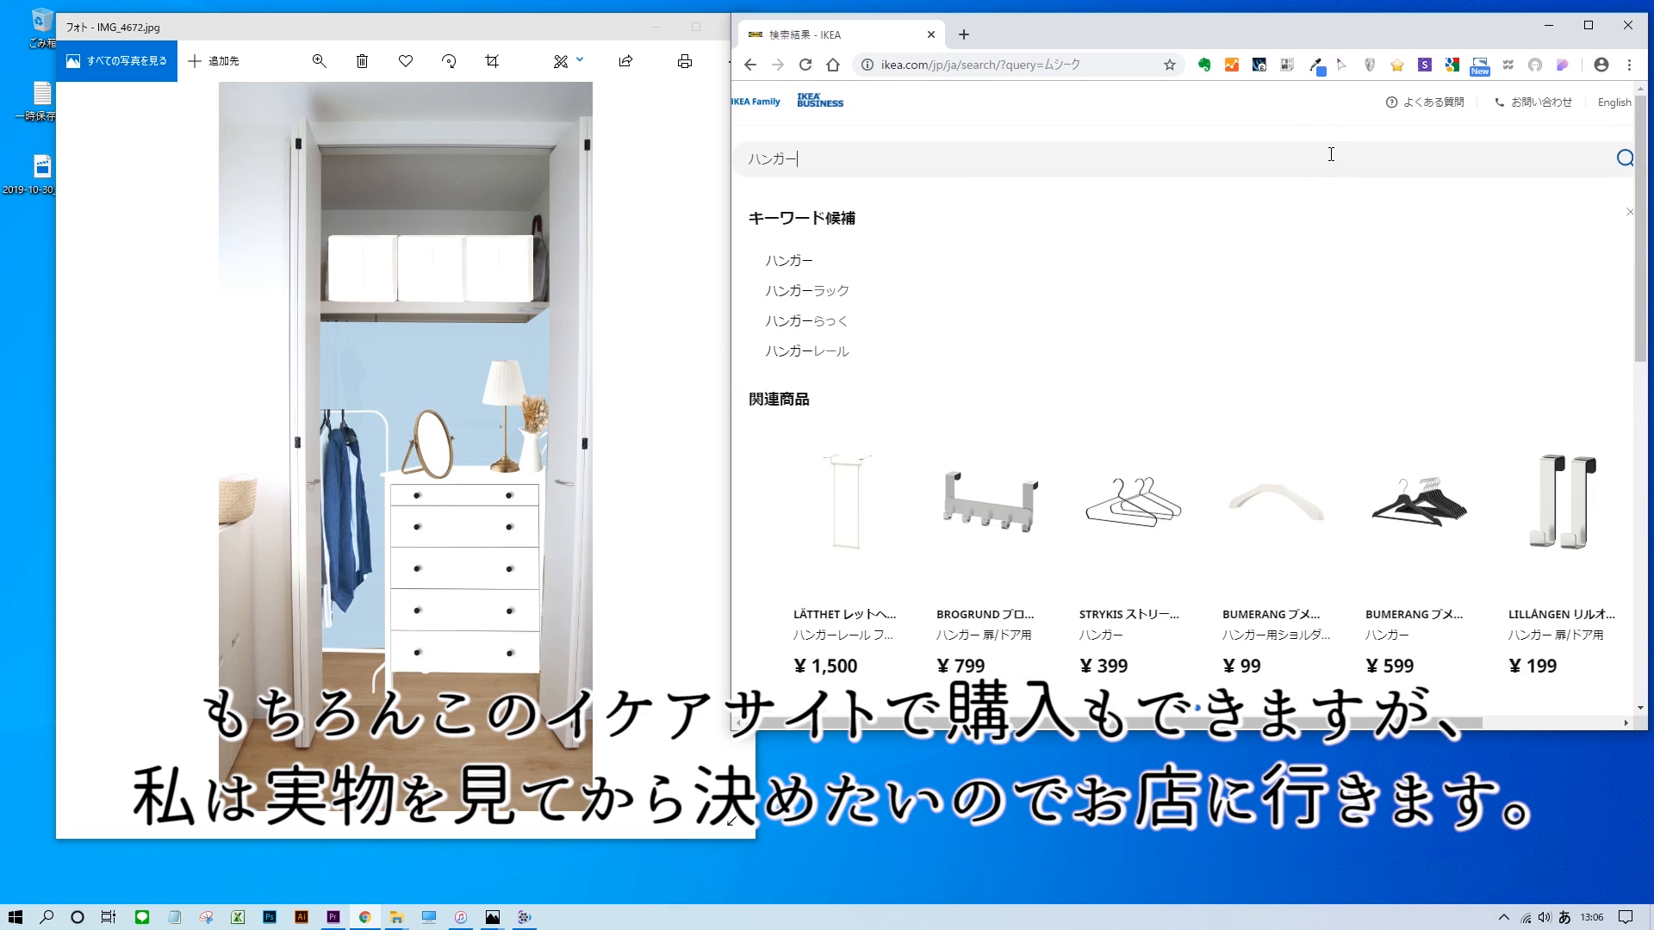
Search the IKEA store for ハンガー and add the white BUMERANG hangers to the shopping cart.
scroll(1023, 224, "down", 5)
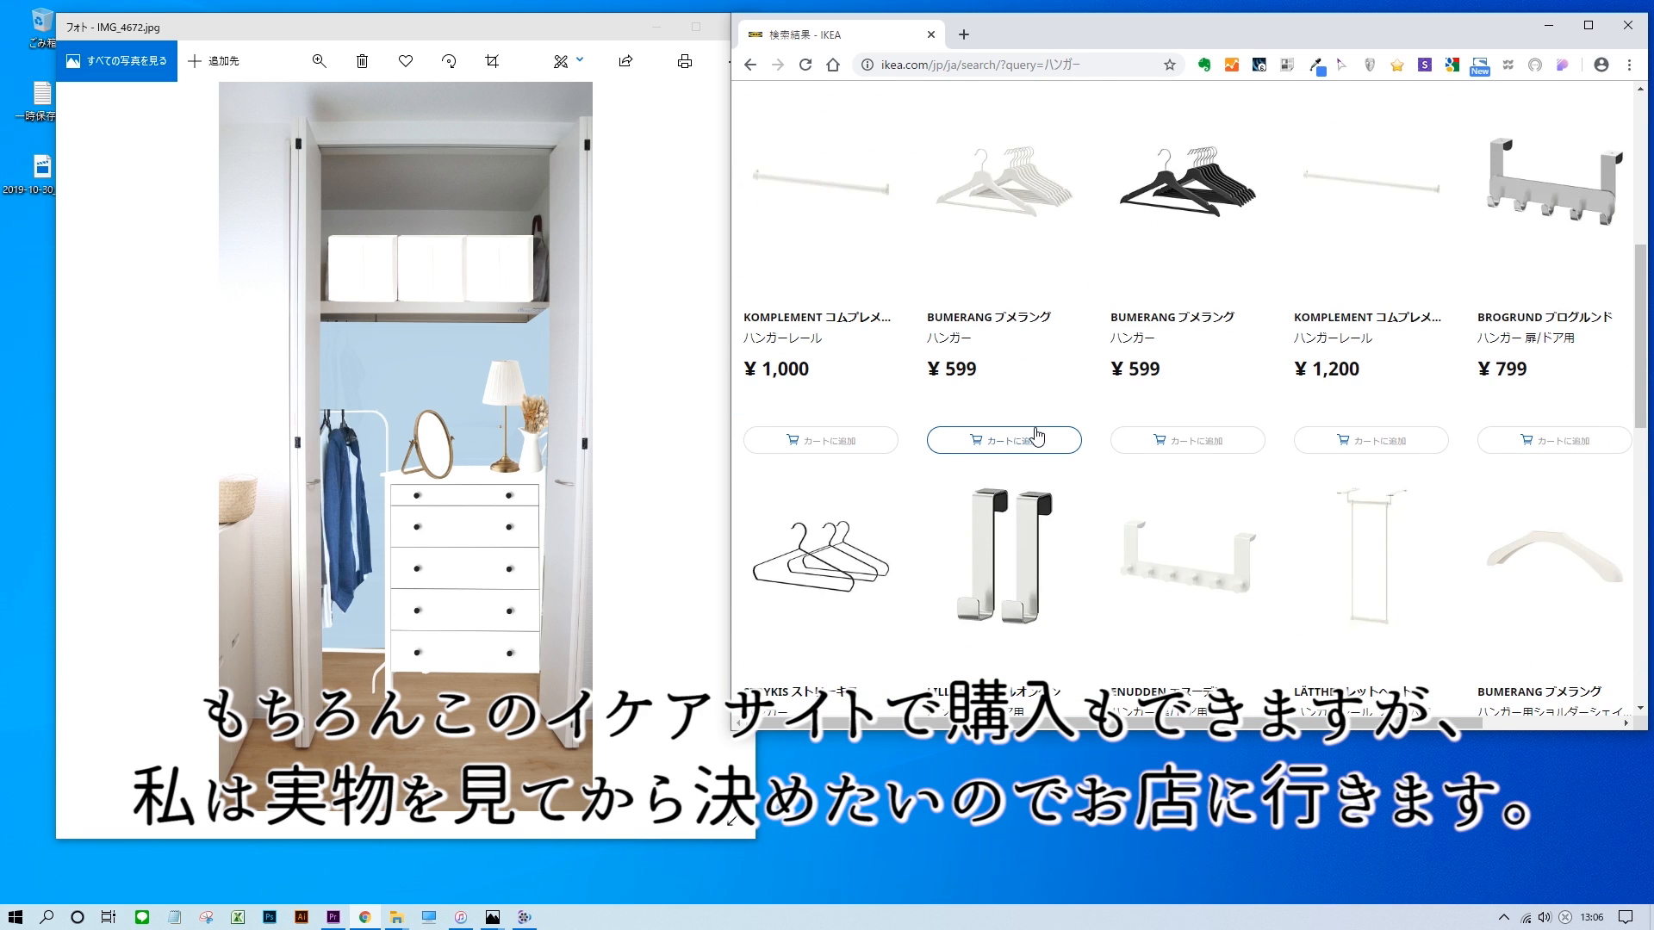
scroll(1174, 438, "down", 14)
scroll(1181, 441, "up", 20)
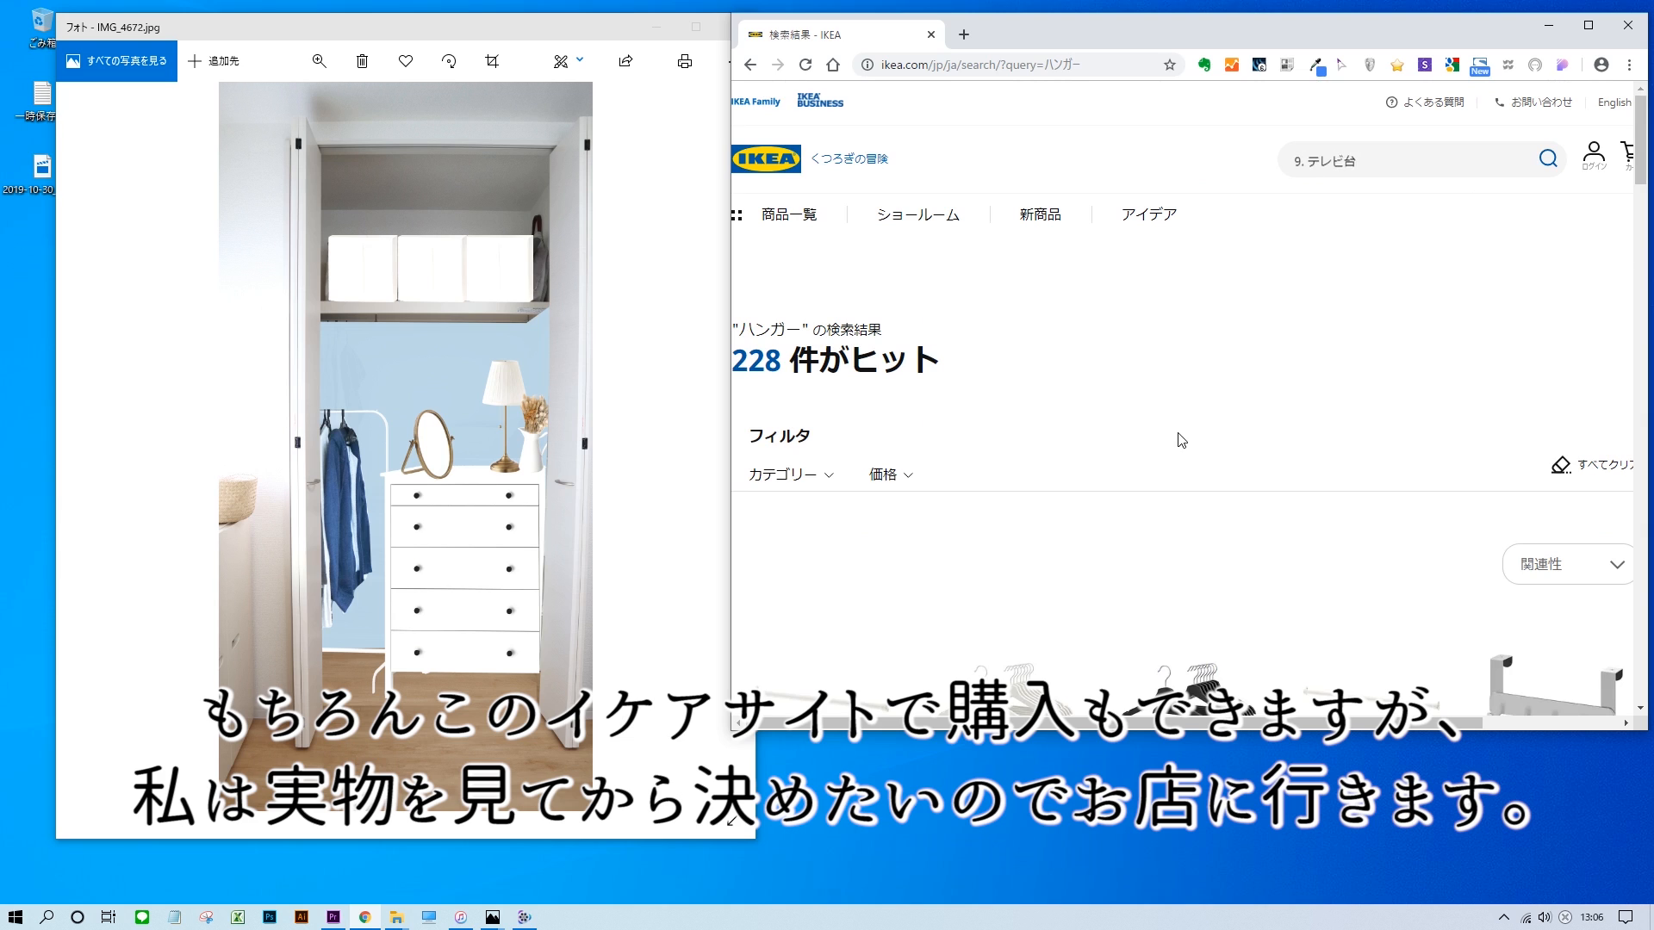
Open the IKEA shopping cart and review the products collected for the closet.
left_click(1630, 155)
scroll(1197, 310, "down", 10)
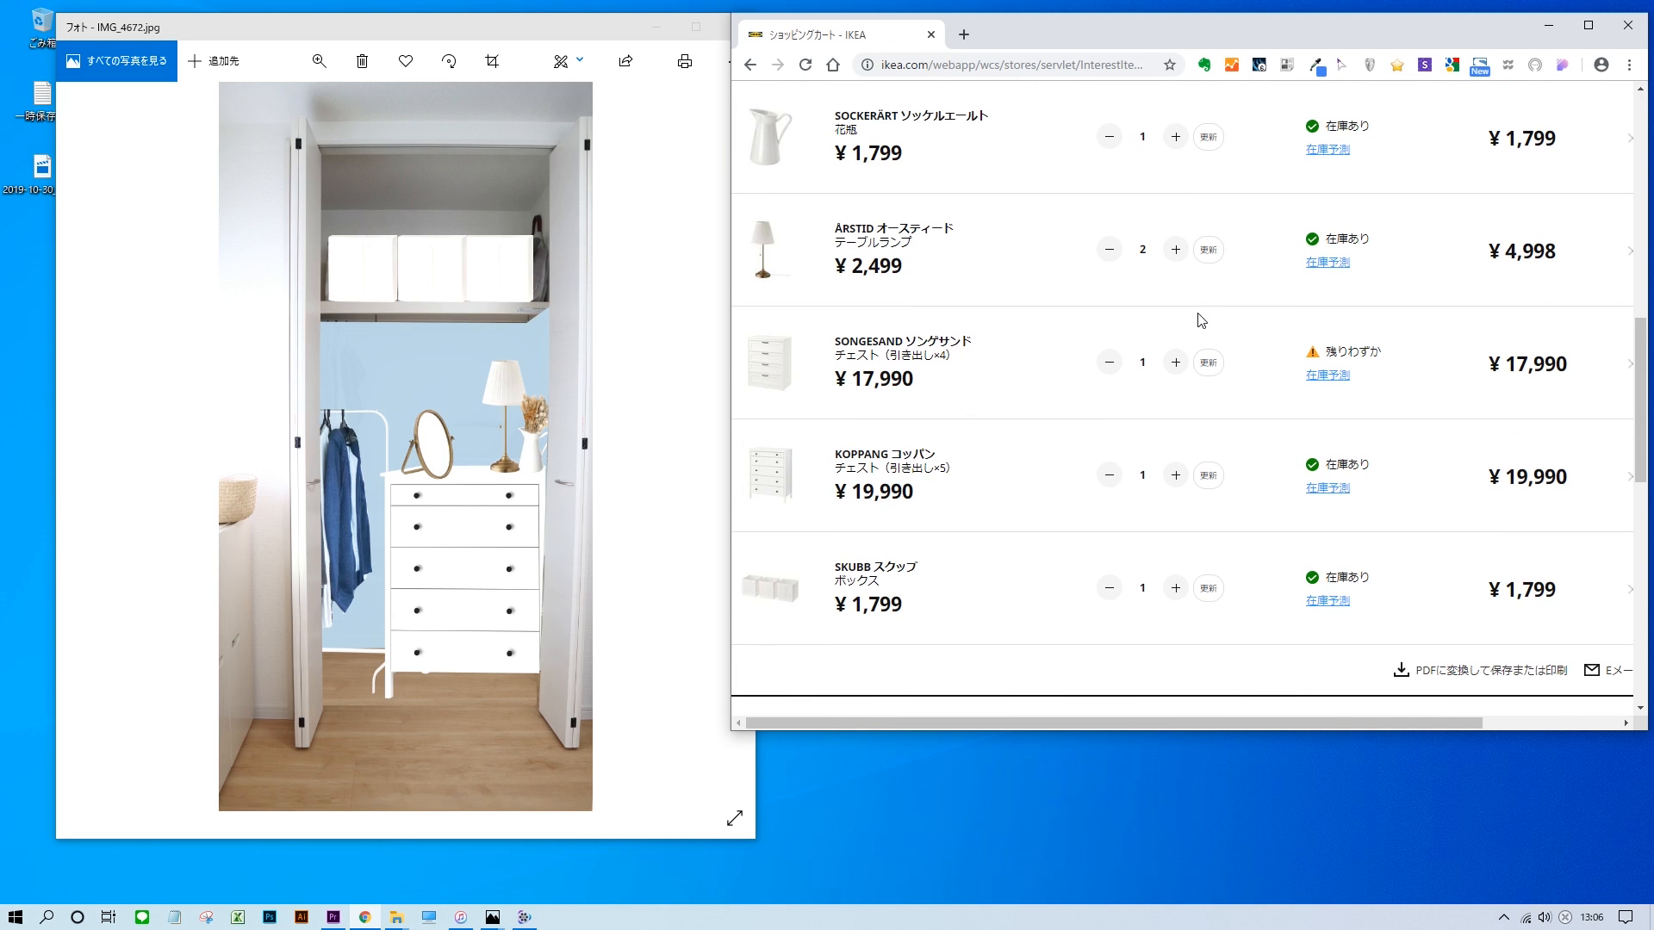
scroll(1154, 369, "up", 10)
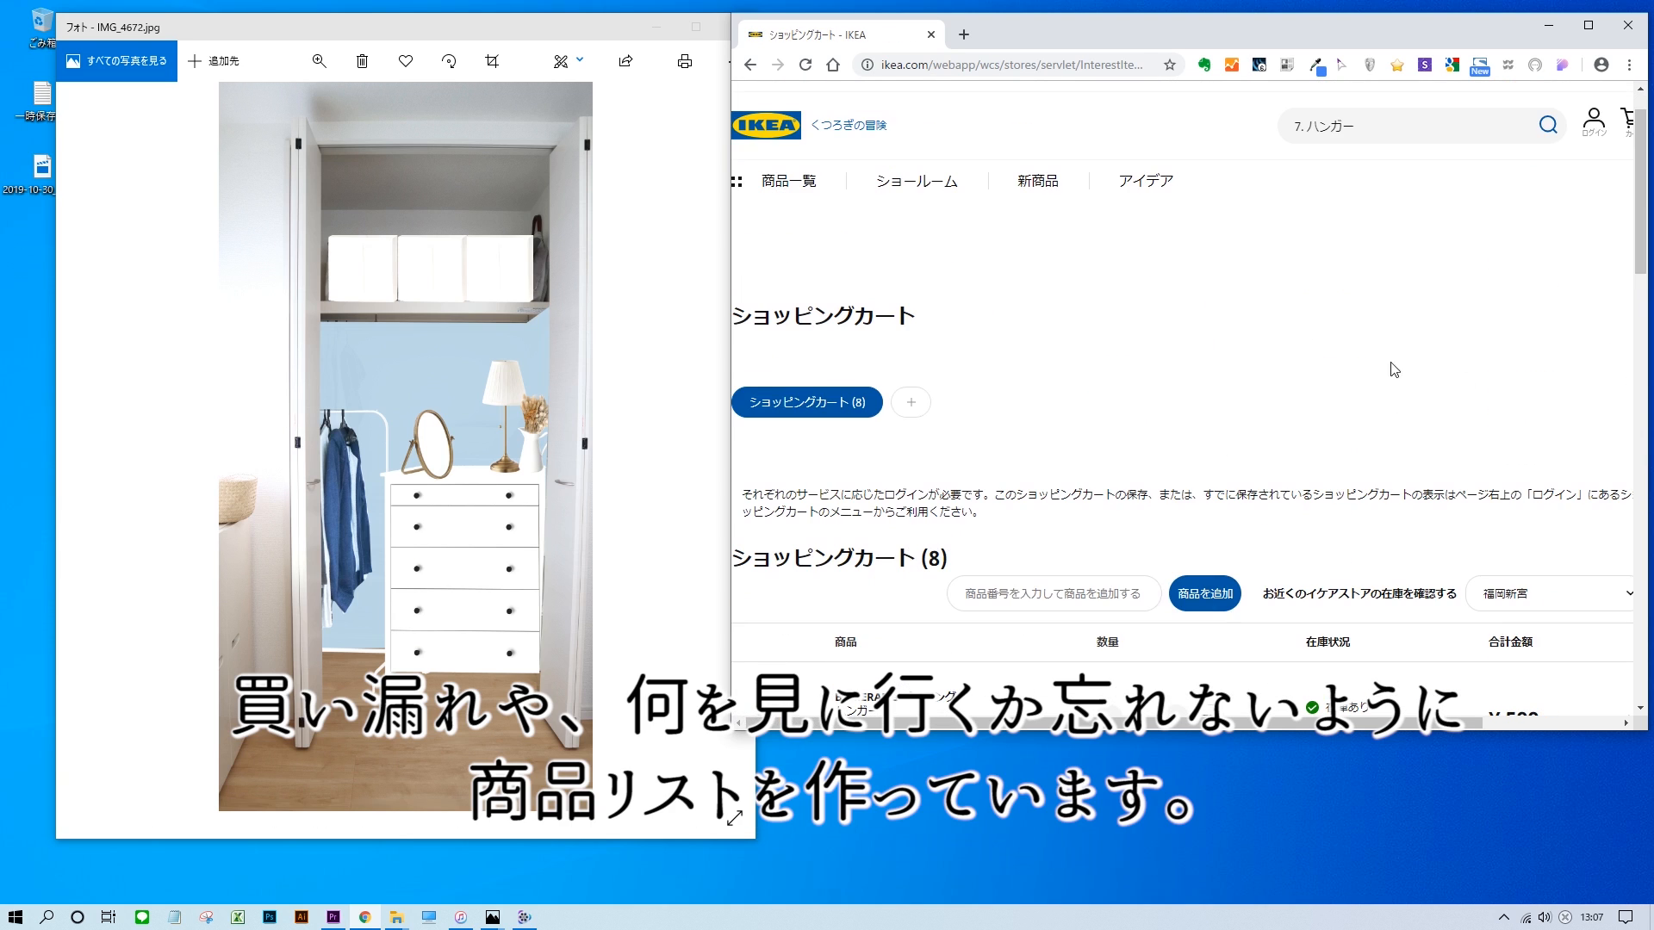
Enlarge the browser window in height and width and look through the products in the IKEA shopping cart.
scroll(1513, 340, "down", 10)
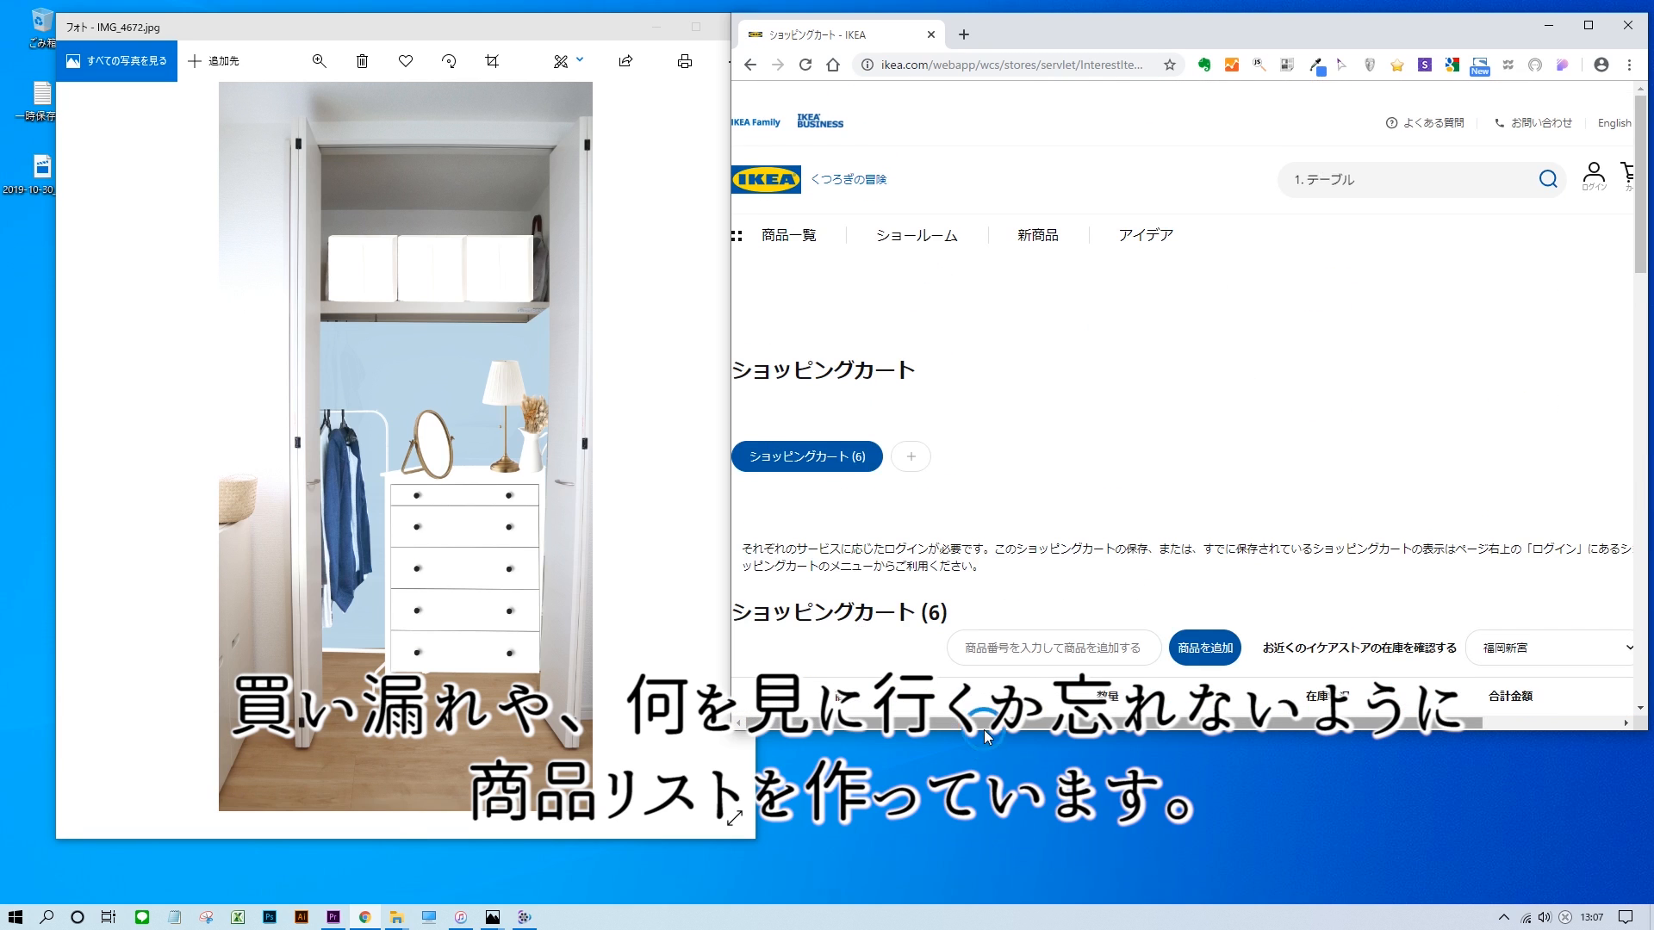
left_click_drag(994, 737, 997, 868)
scroll(1002, 454, "down", 8)
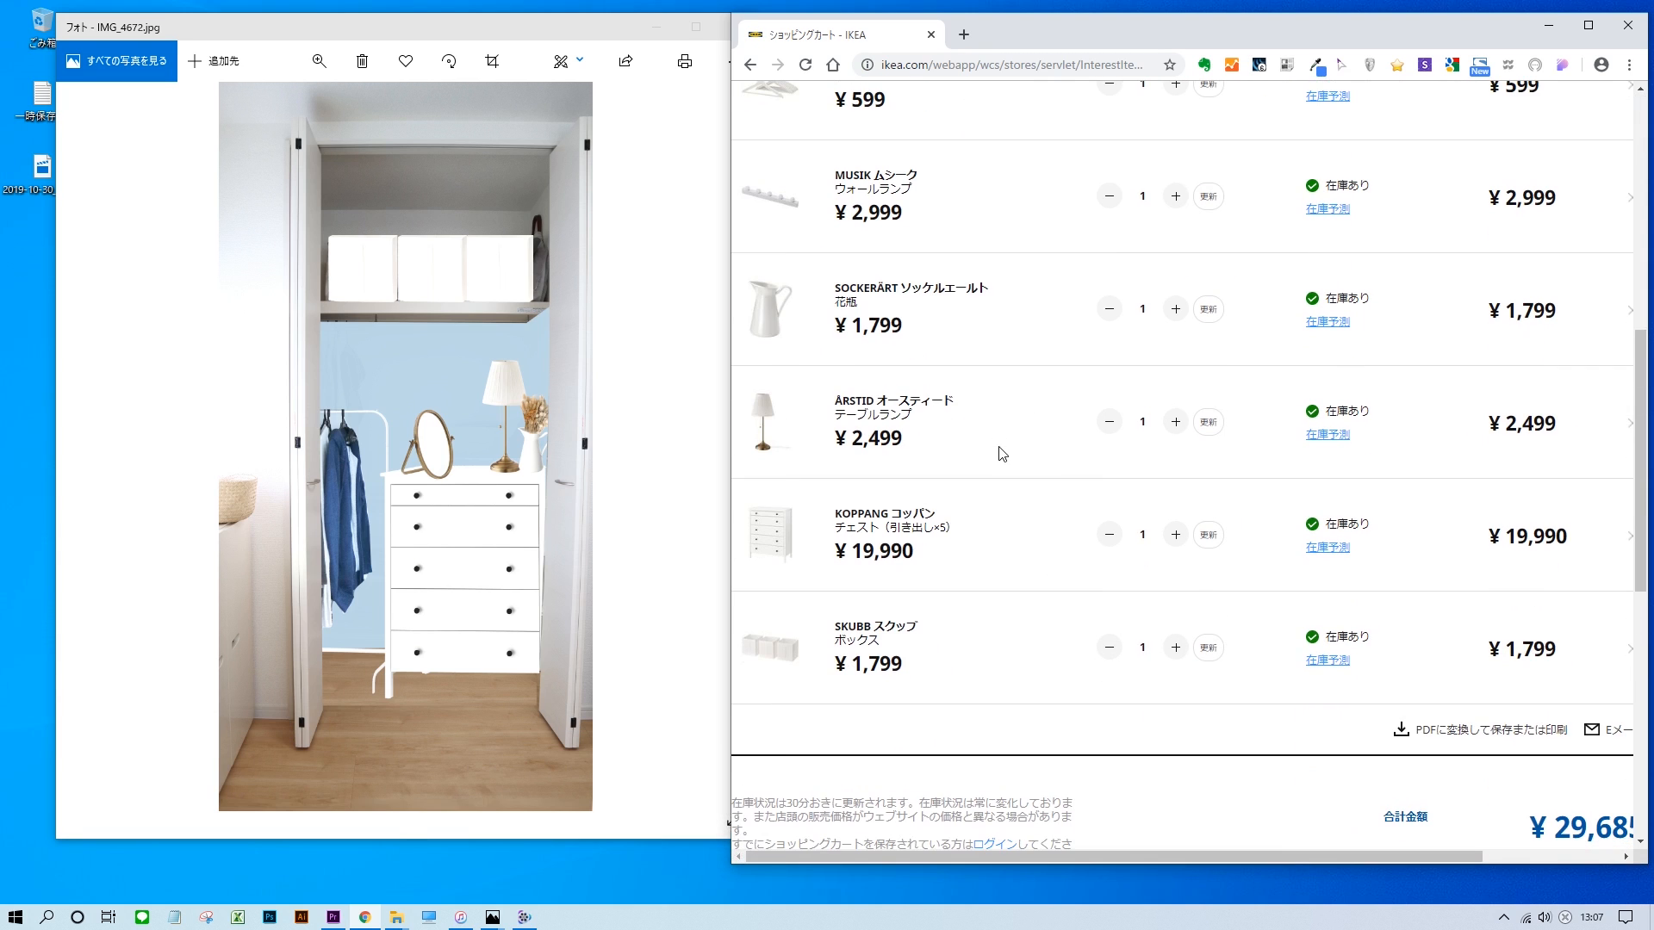
left_click_drag(731, 462, 601, 462)
Convert the shopping cart to a printable PDF list in saved order (保存した順) and look through it.
left_click(1406, 731)
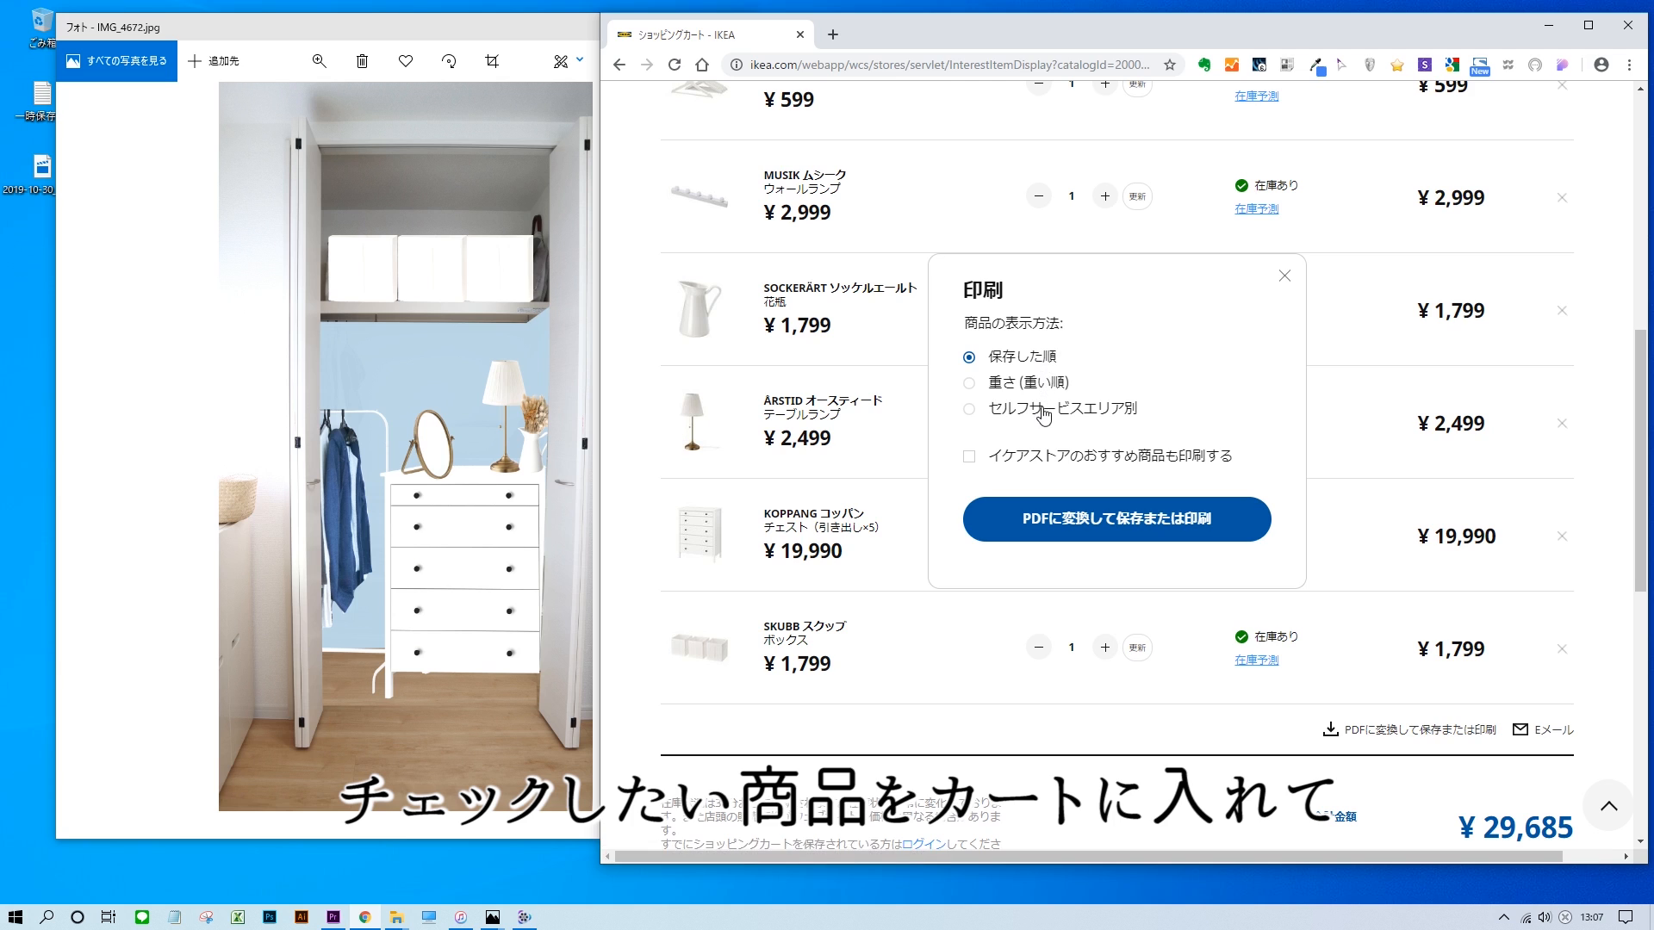
left_click(1061, 530)
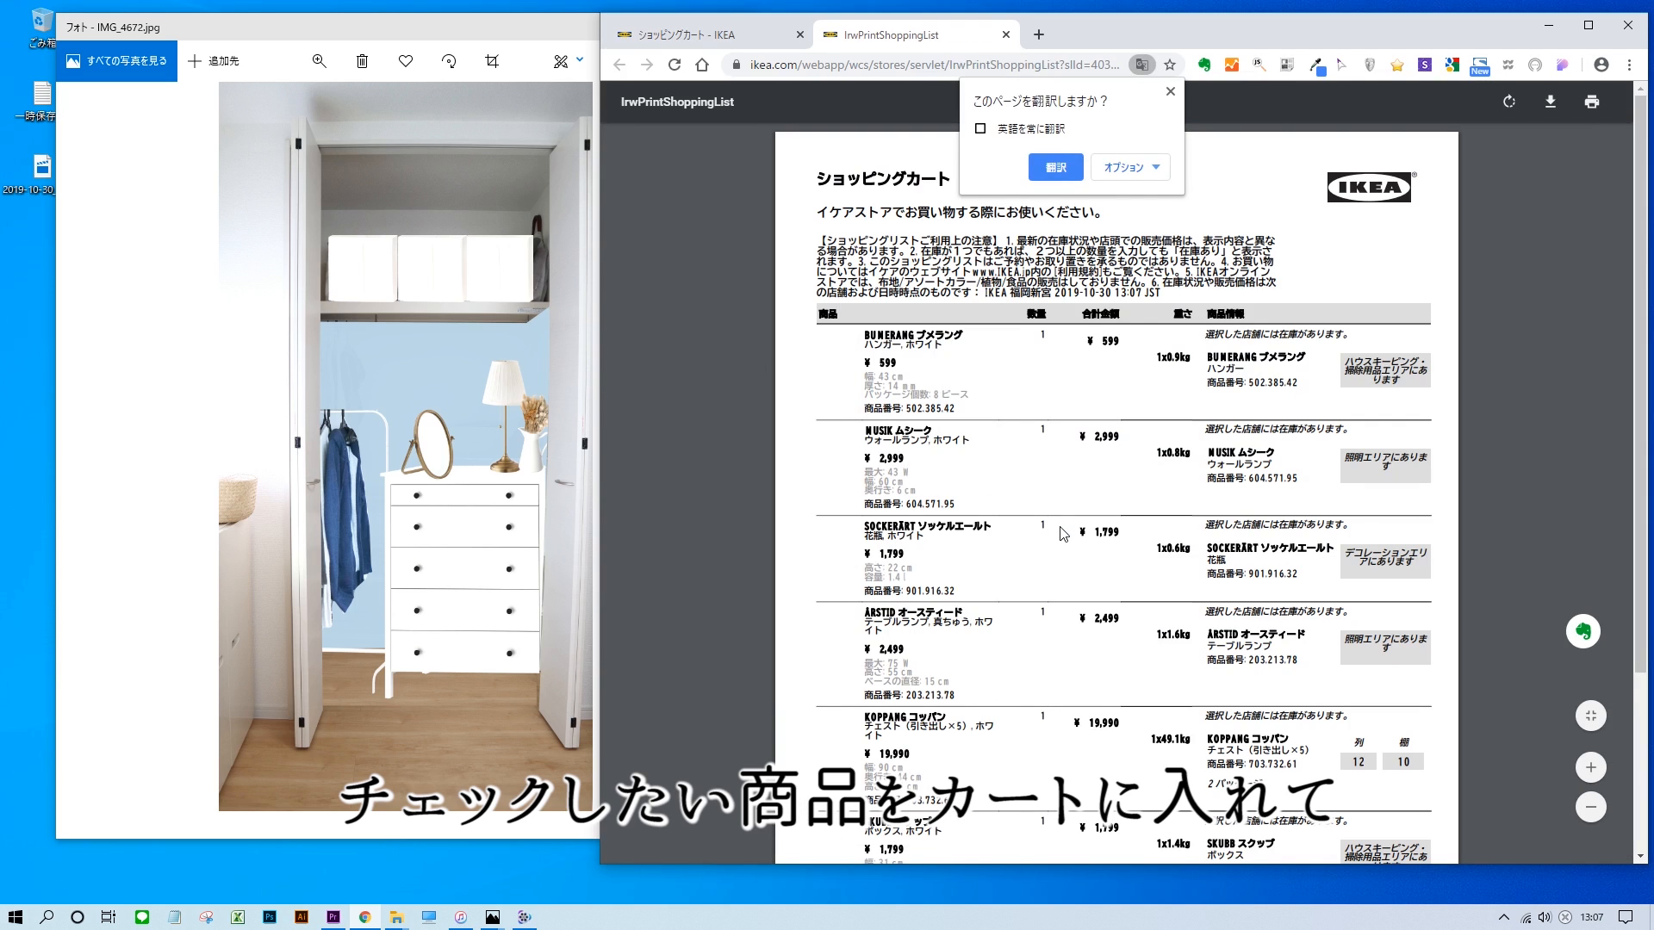
scroll(1469, 509, "down", 3)
scroll(1470, 510, "up", 3)
Return to the shopping cart and generate the PDF list again, ordered by self-service area (セルフサービスエリア別), and look through it.
right_click(1372, 500)
left_click(756, 40)
left_click(1451, 731)
left_click(1072, 525)
scroll(1505, 546, "down", 3)
scroll(1504, 546, "up", 3)
Review the product list on the IKEA shopping cart page once more.
left_click(638, 36)
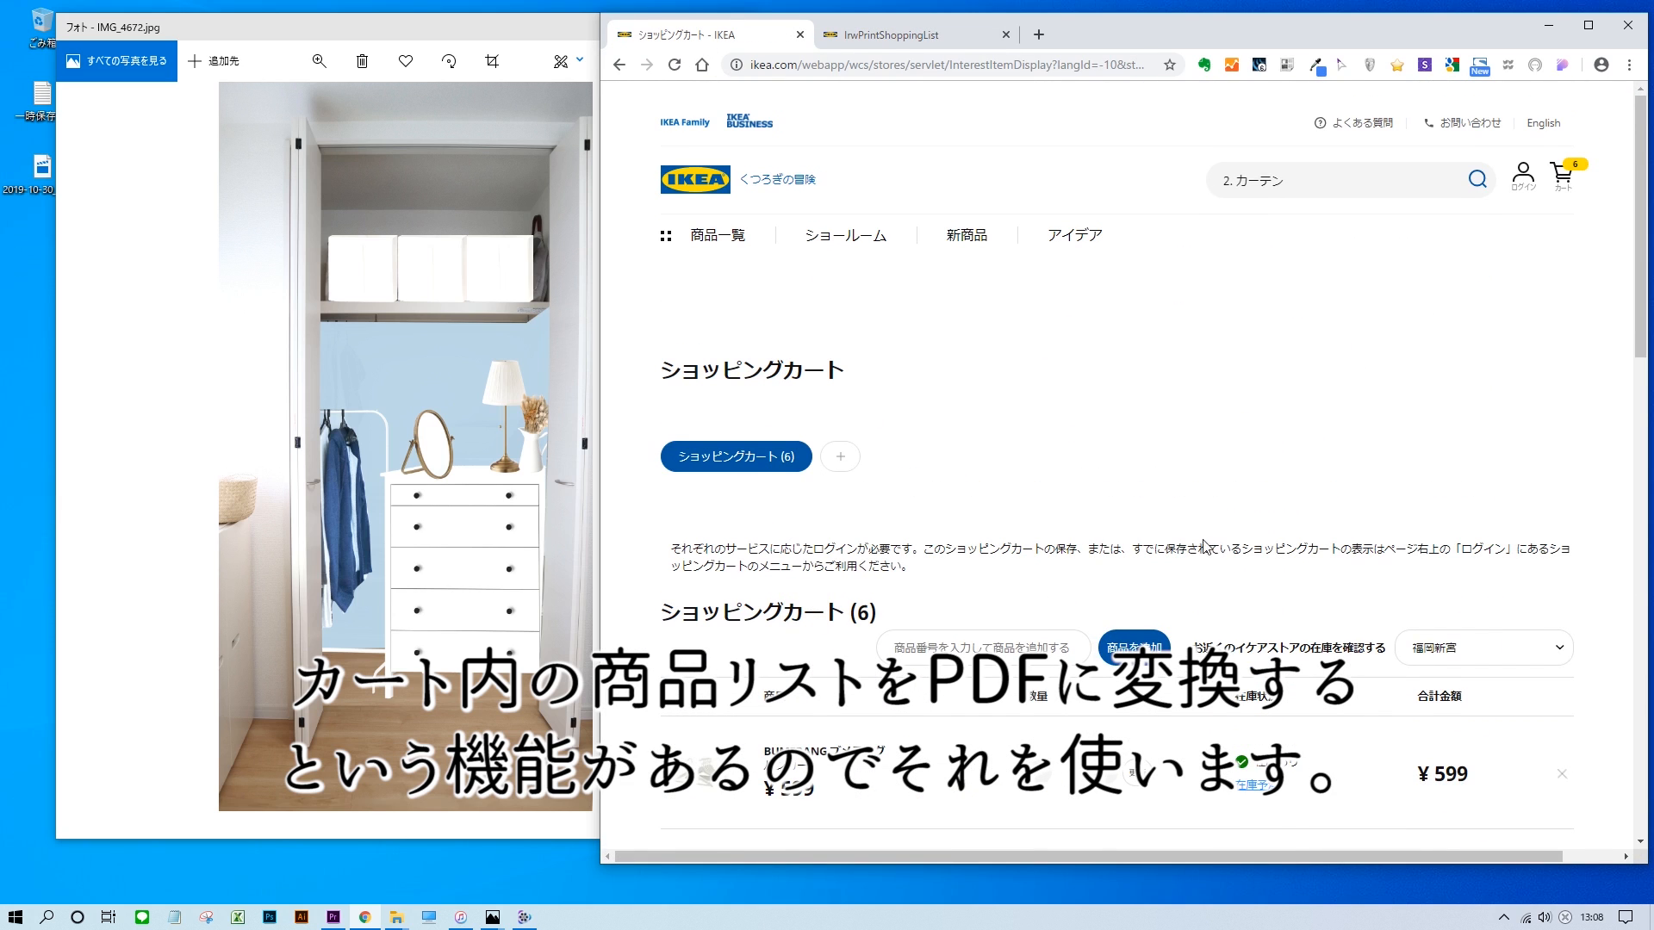
scroll(1204, 545, "down", 10)
scroll(1255, 462, "up", 5)
Return to the generated PDF shopping list and save it to the desktop as IrwPrintShoppingList.pdf.
left_click(930, 38)
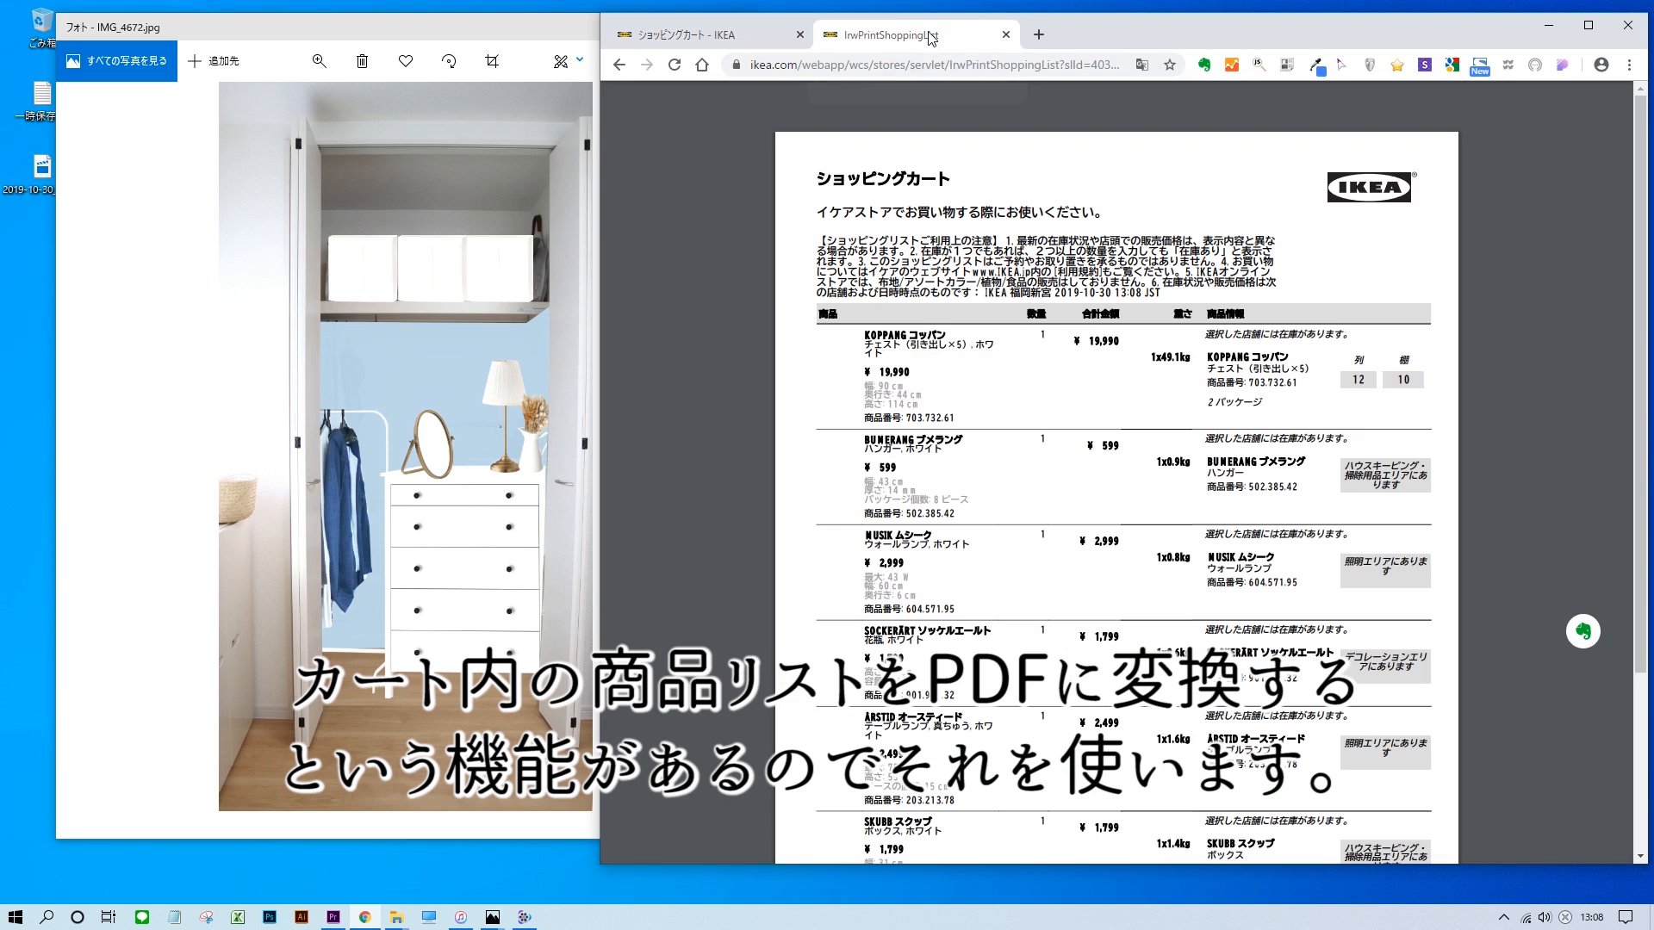
left_click(1550, 102)
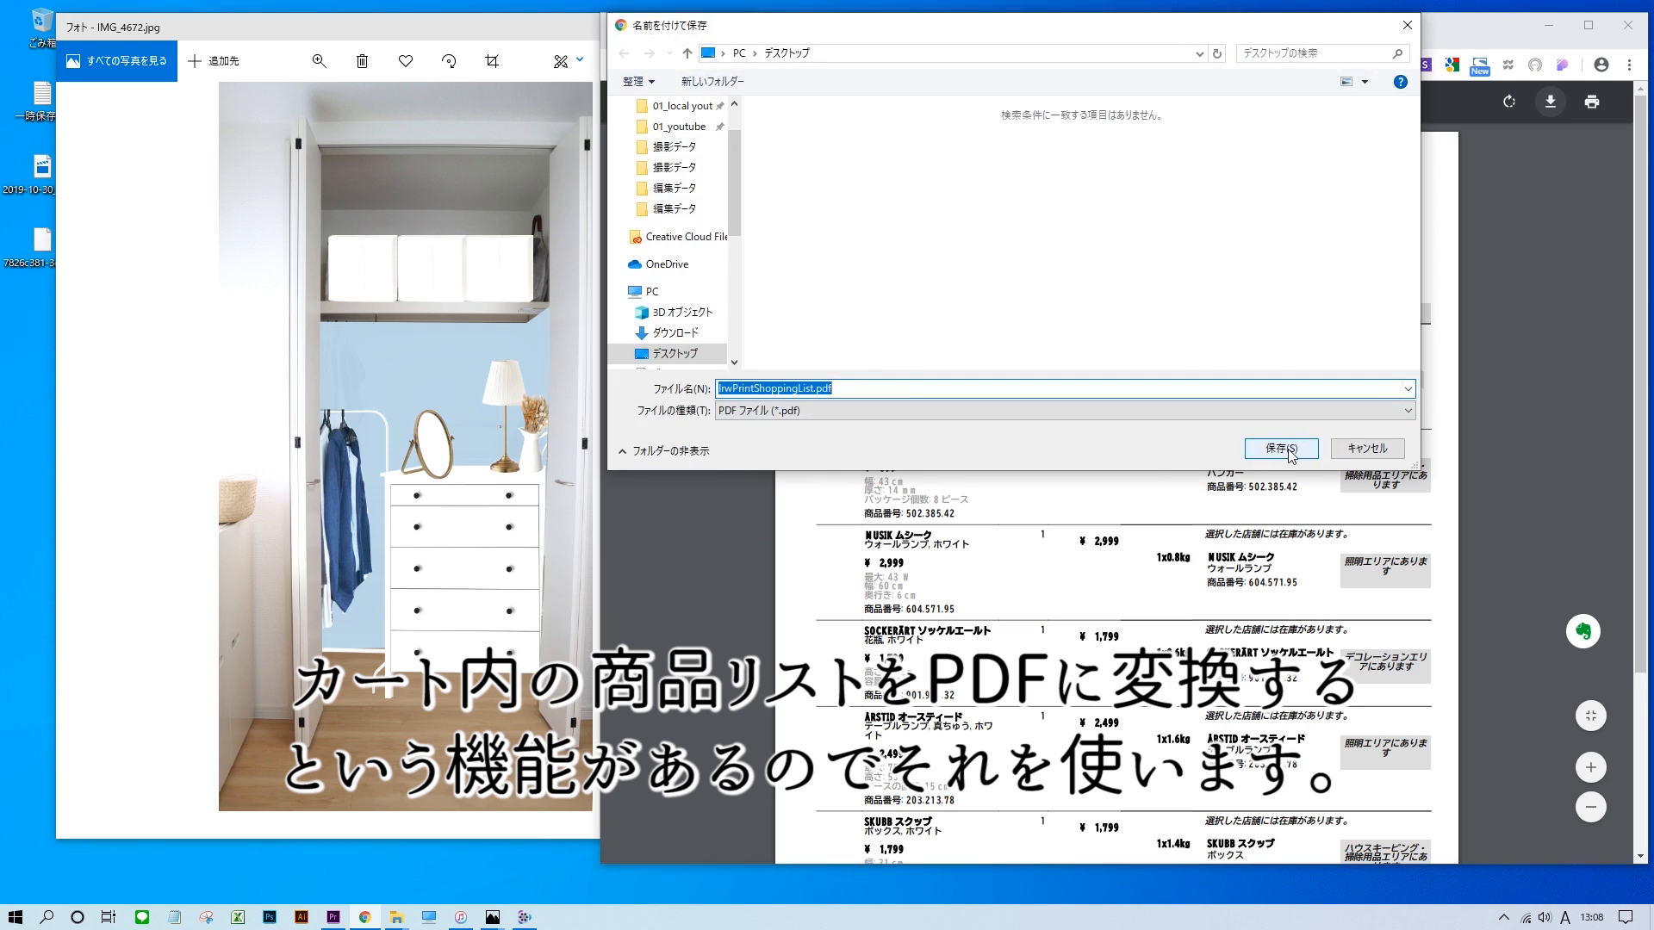
left_click(1278, 449)
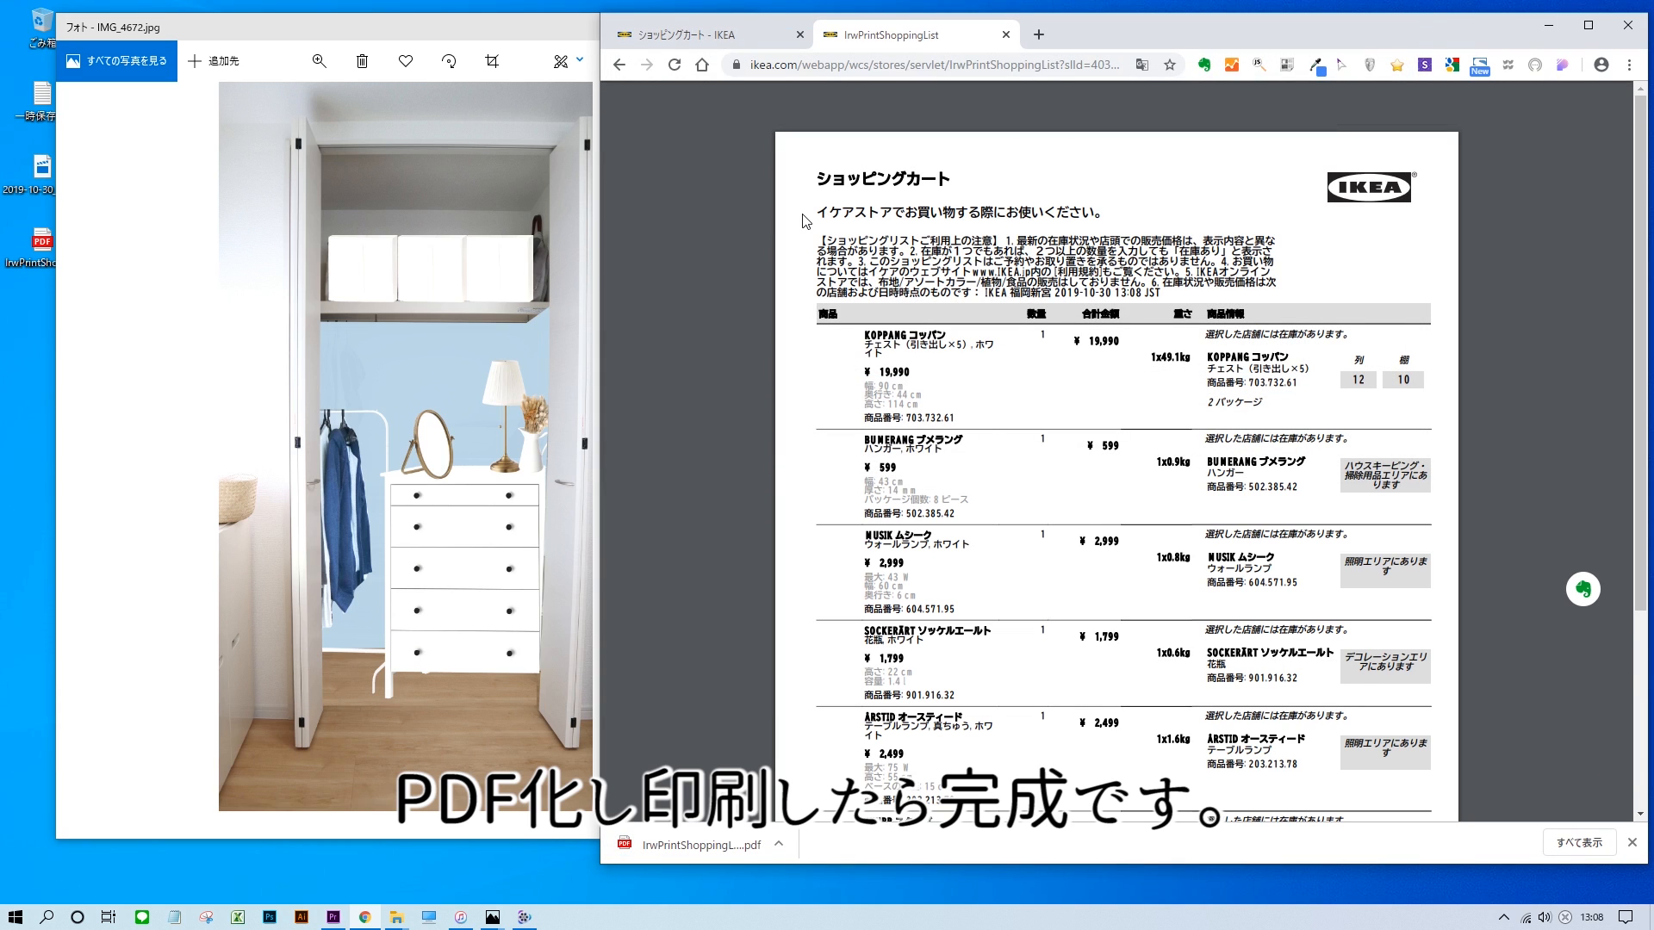